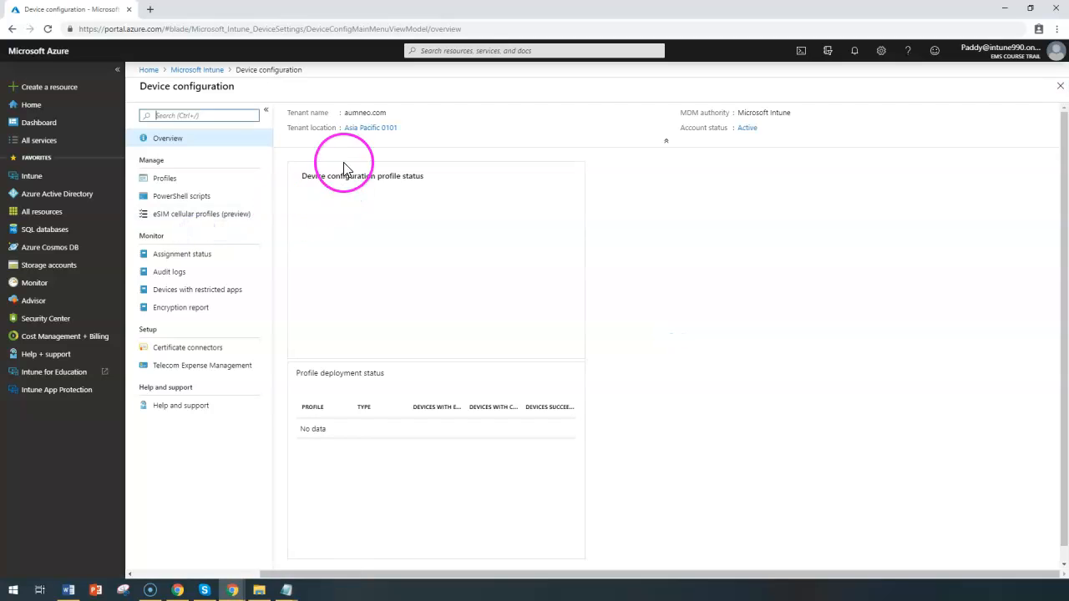
Start a new device configuration profile with IOS Device Configuration as both its name and description.
click(181, 177)
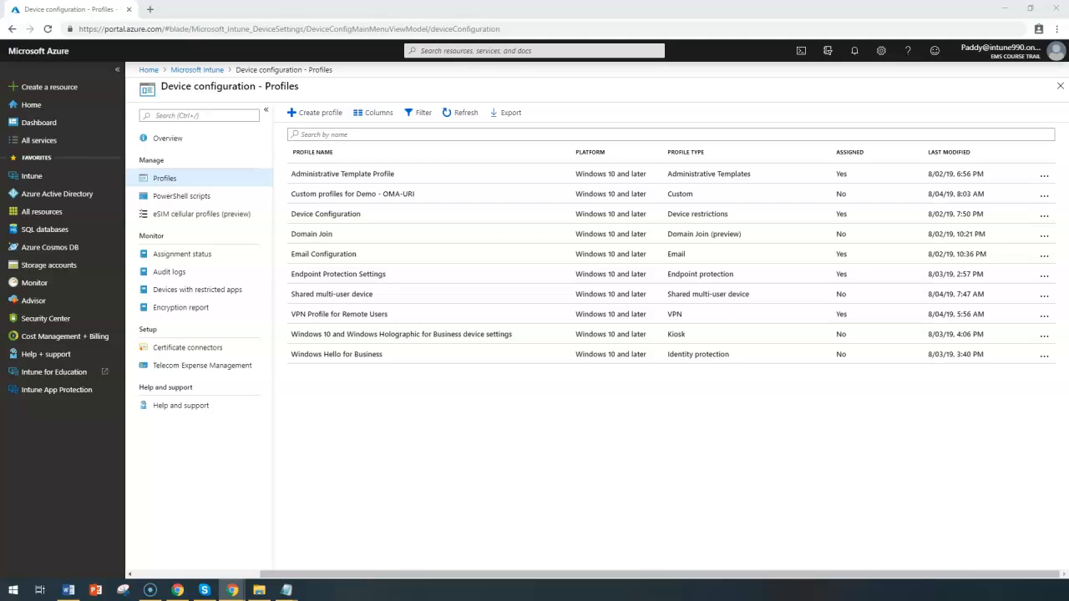
click(216, 352)
click(428, 442)
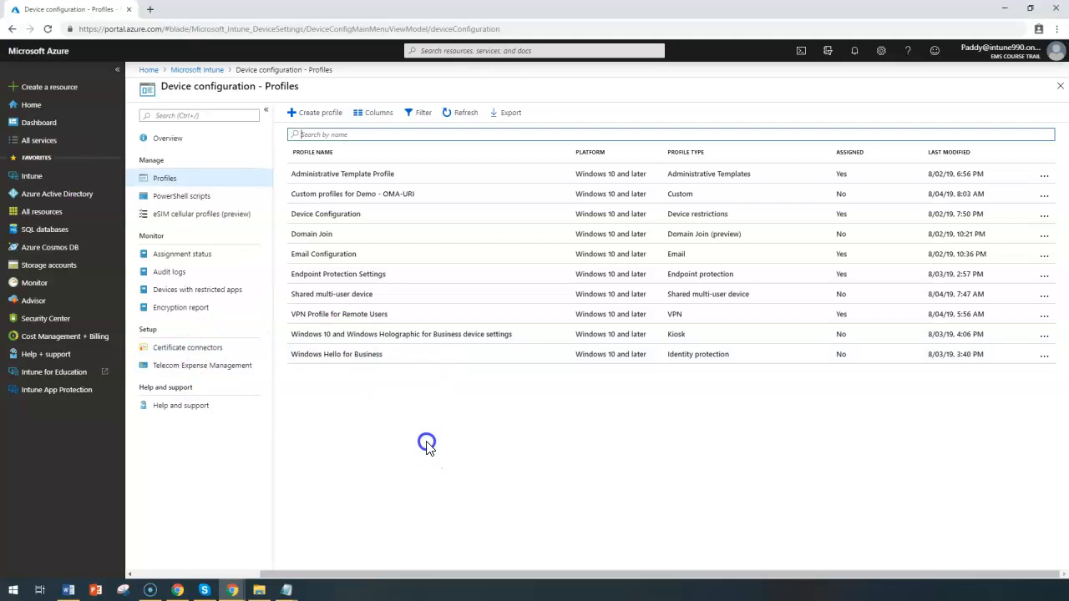
click(309, 112)
click(185, 126)
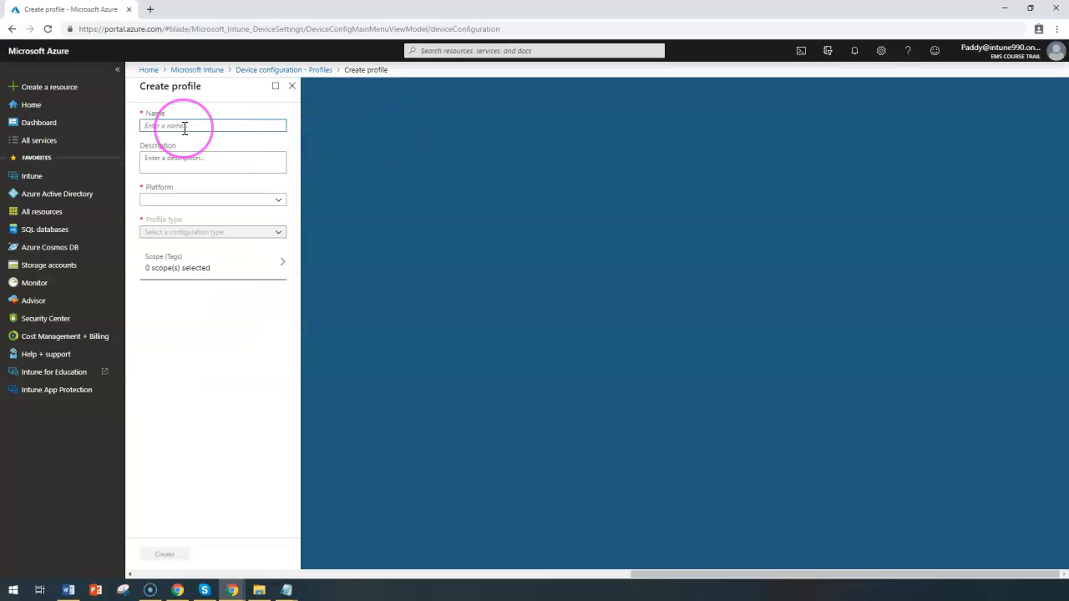
text(iOS Device Configuration)
click(186, 160)
text(iOS Device Configuration)
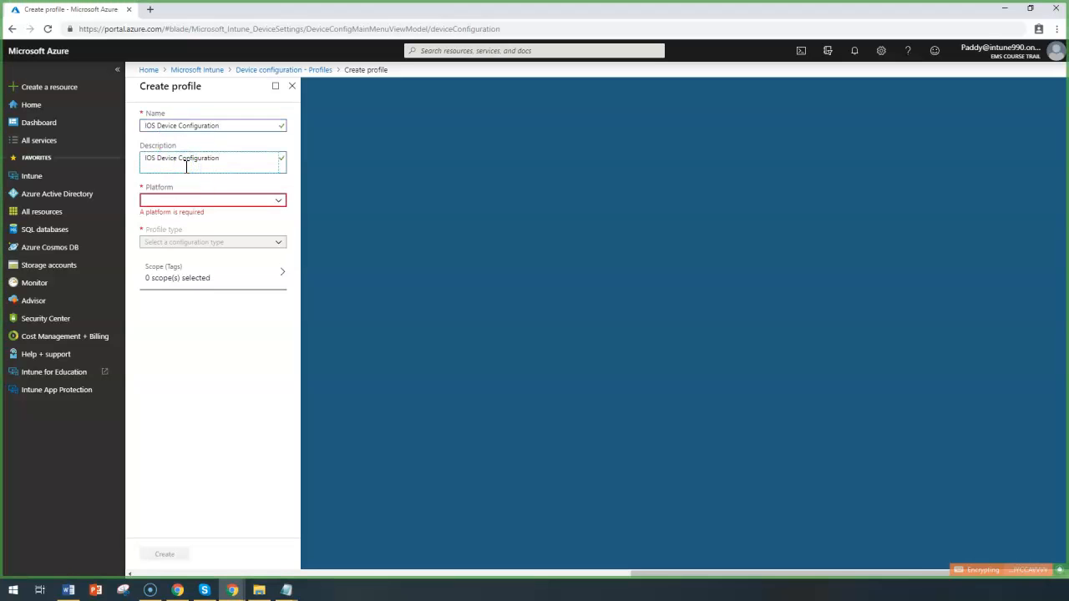
Set the profile's platform to iOS and its profile type to Device features.
click(167, 203)
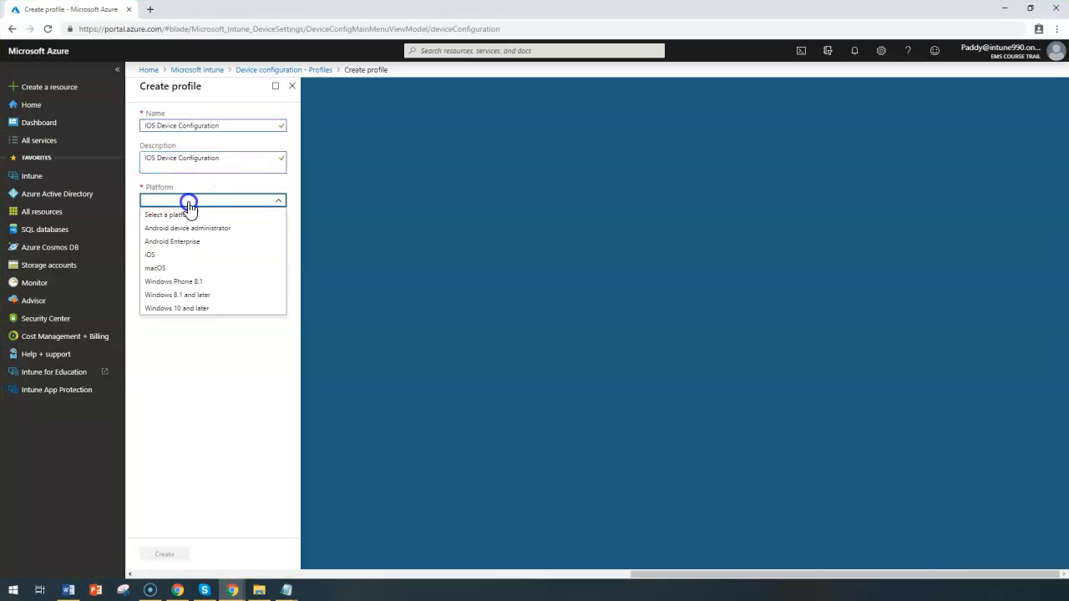
click(151, 255)
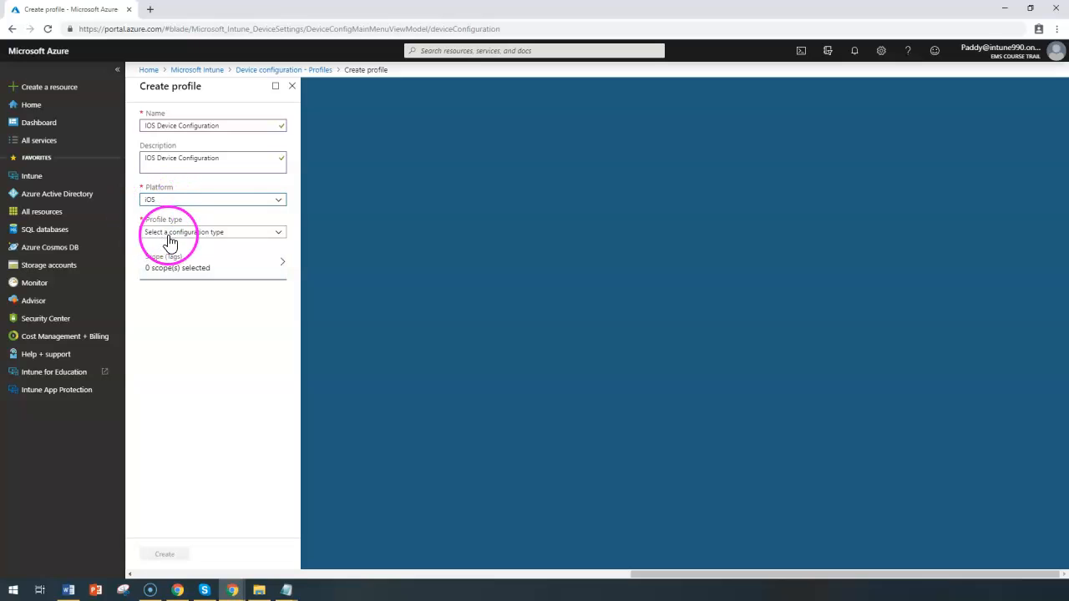
drag(141, 220, 182, 225)
click(182, 232)
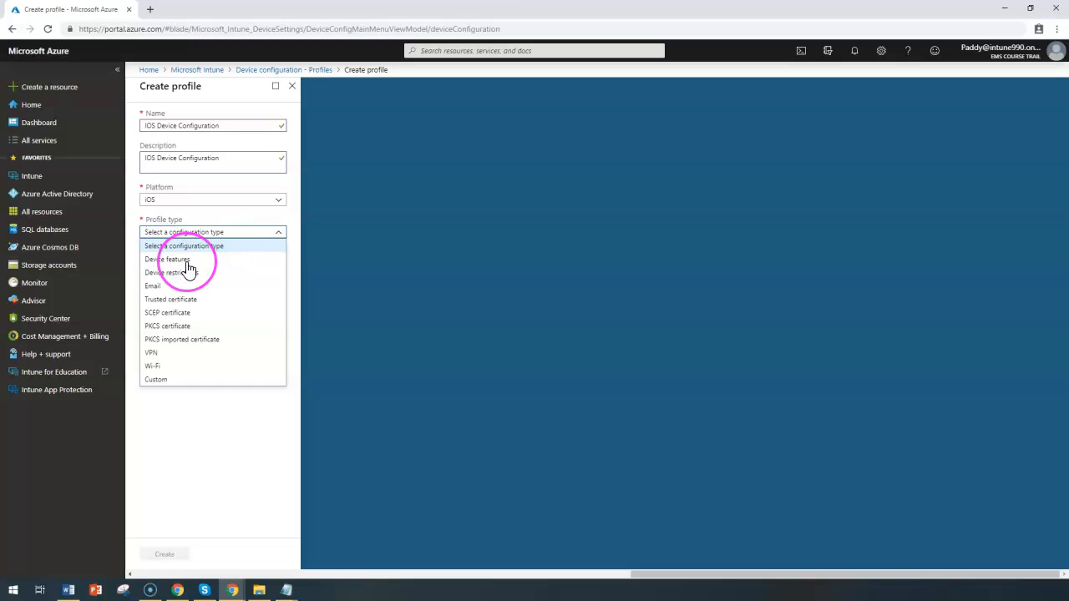
click(185, 260)
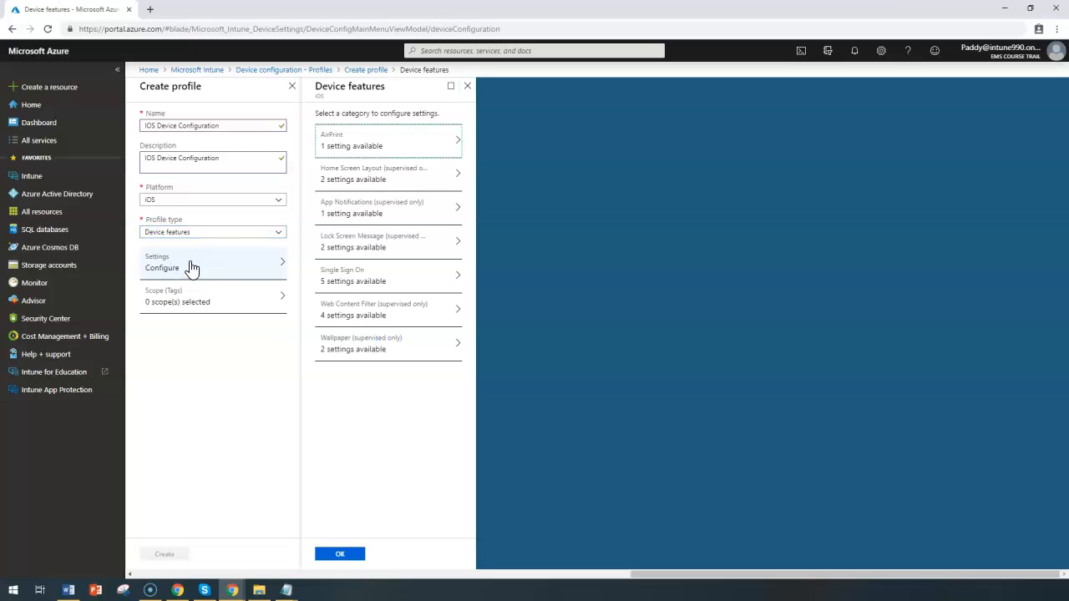
Open the AirPrint category and look over its IP address, path, port and TLS fields.
click(356, 152)
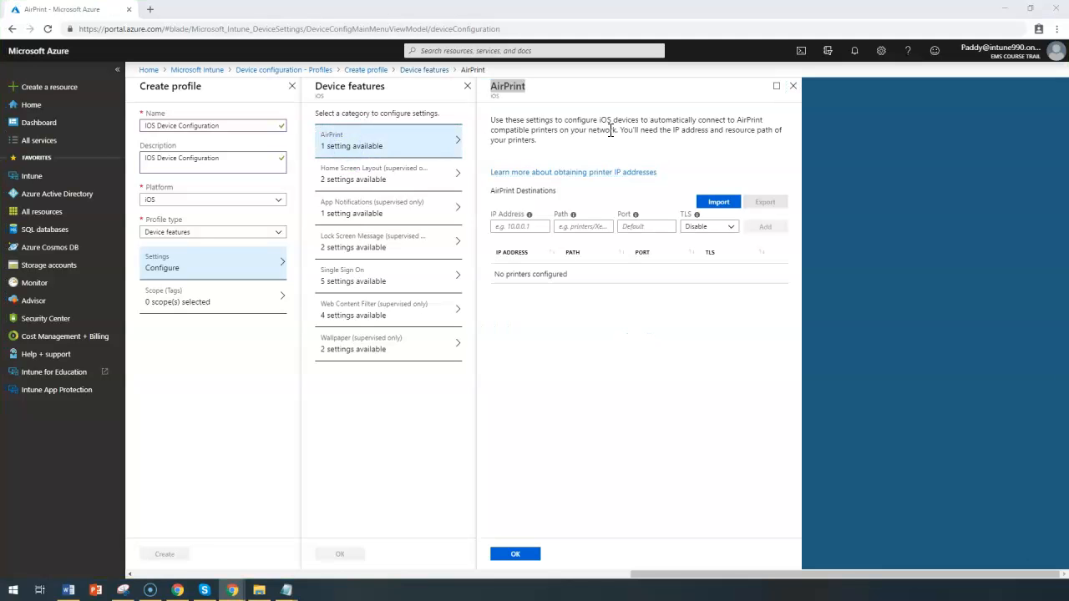
click(610, 134)
click(518, 226)
click(579, 227)
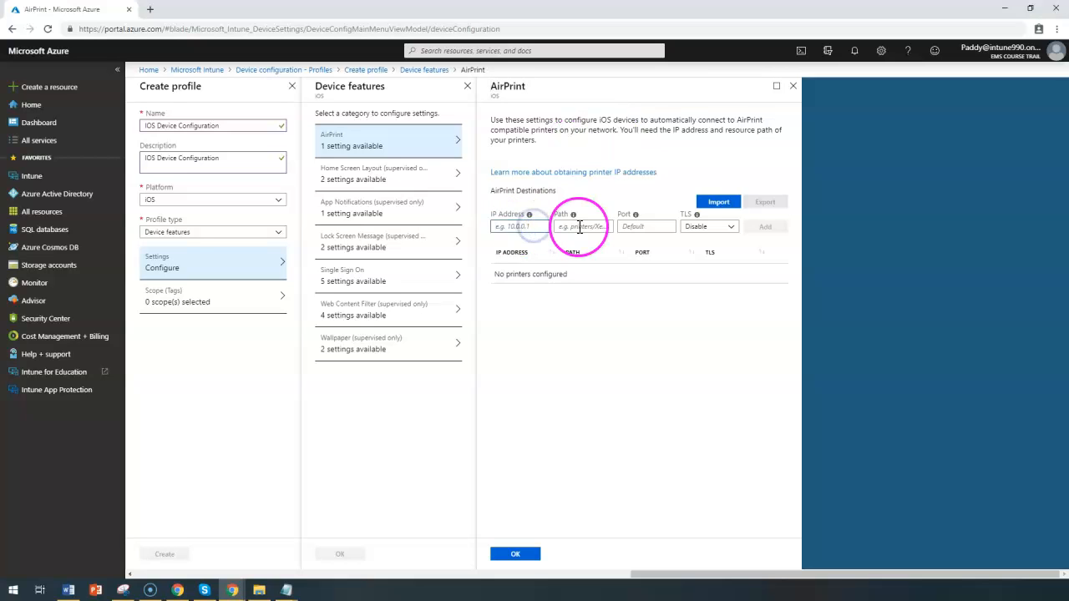
click(668, 224)
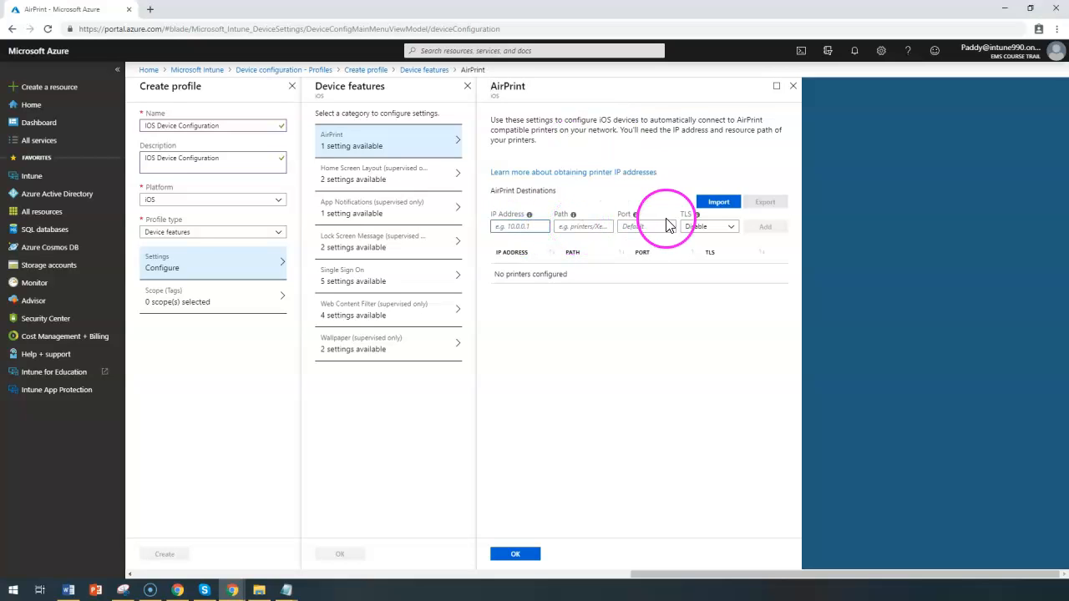
click(649, 227)
click(707, 234)
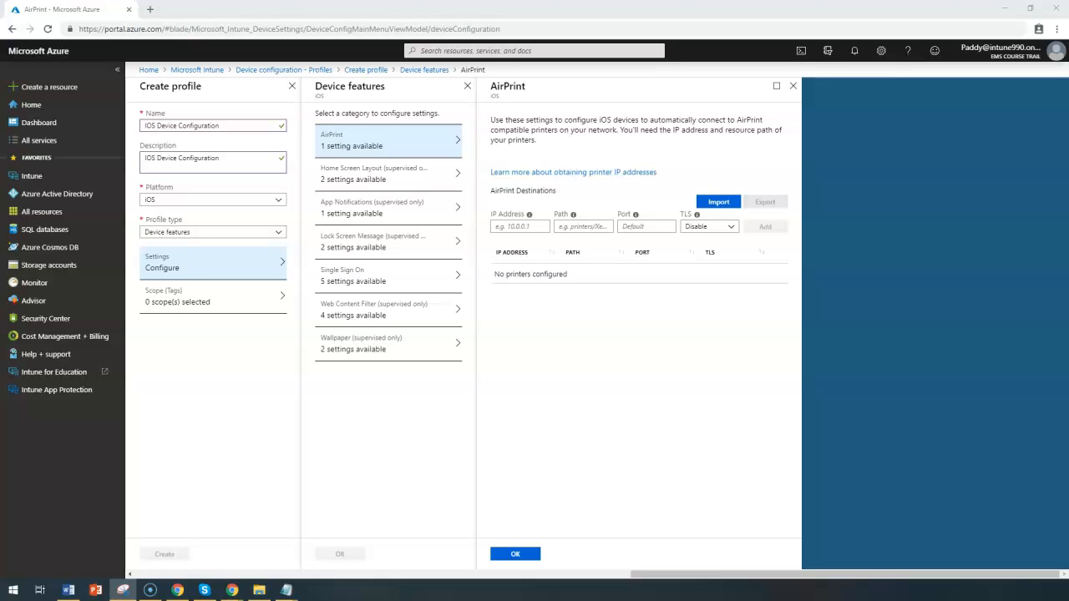
In the Snipping Tool notes, highlight ippfind, the ipp:// printer address, myprinter.local and the IP address 10.50.25.21.
drag(2, 20, 617, 28)
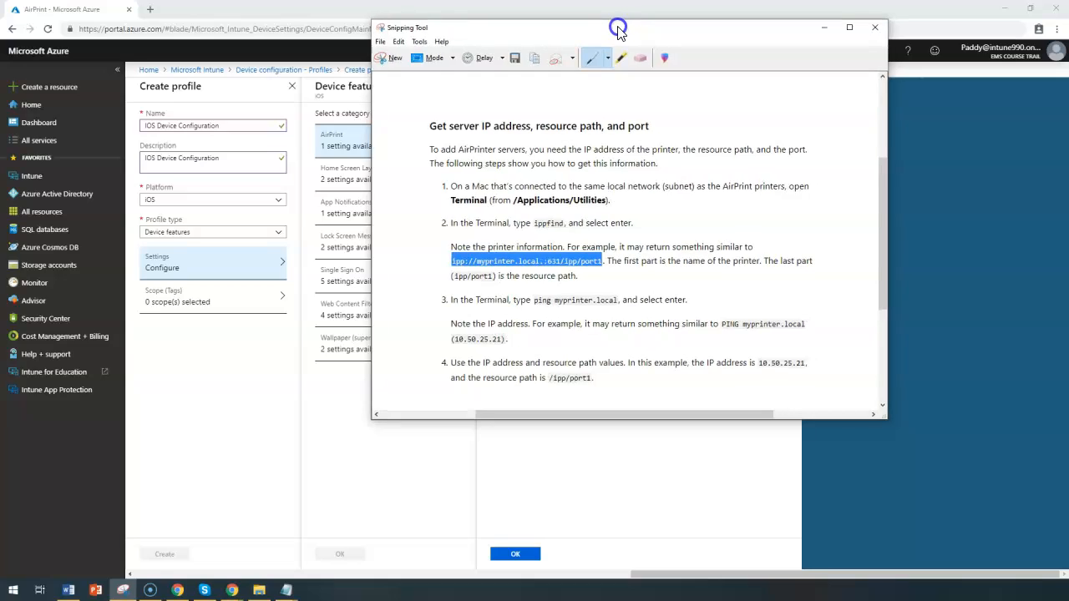
double_click(618, 28)
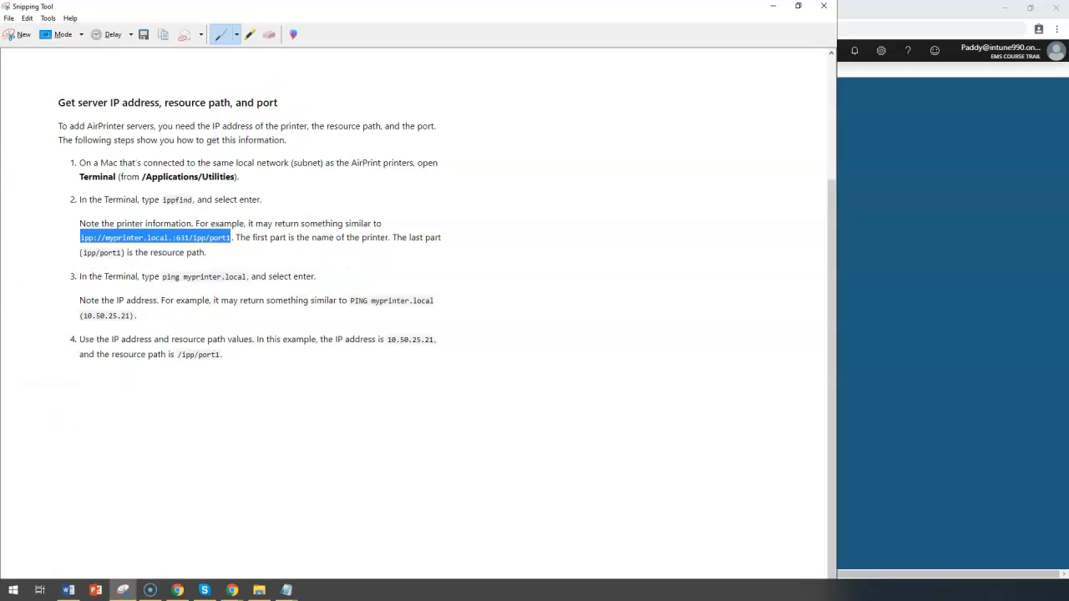
click(250, 34)
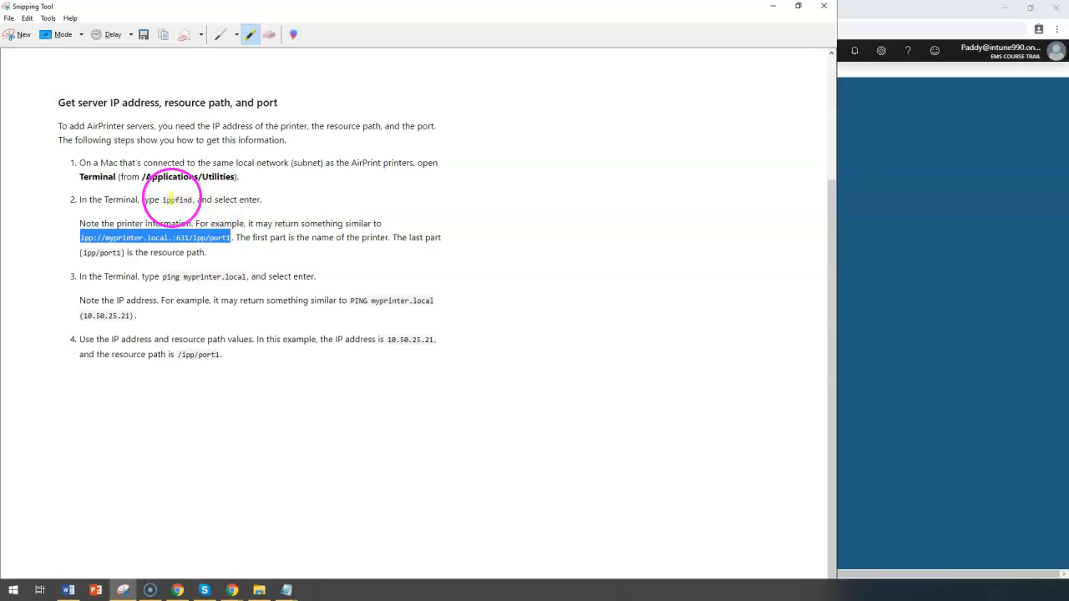
drag(167, 198, 209, 196)
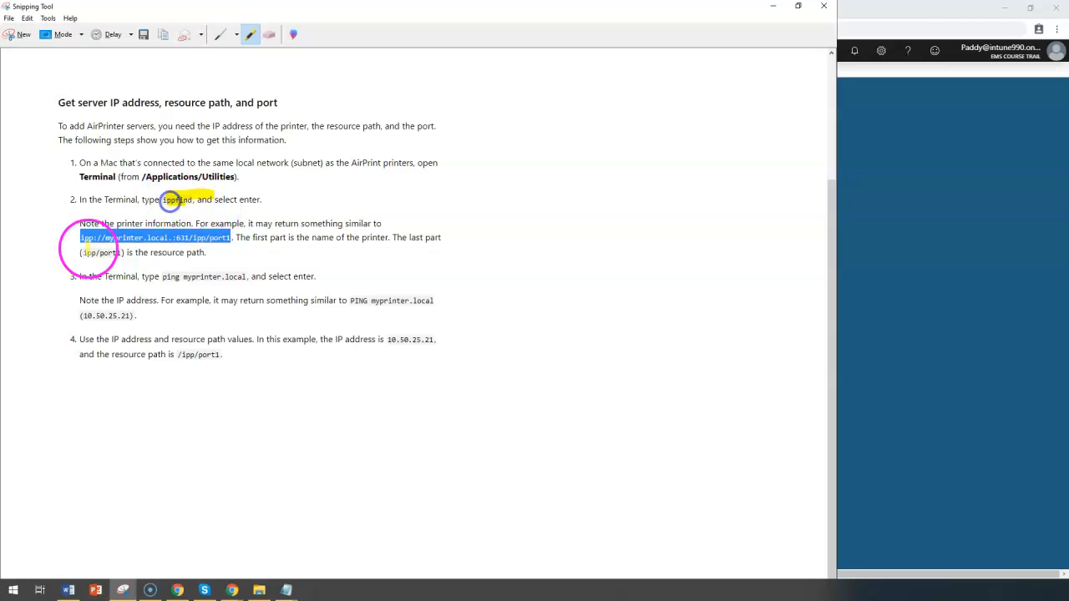
drag(63, 237, 201, 238)
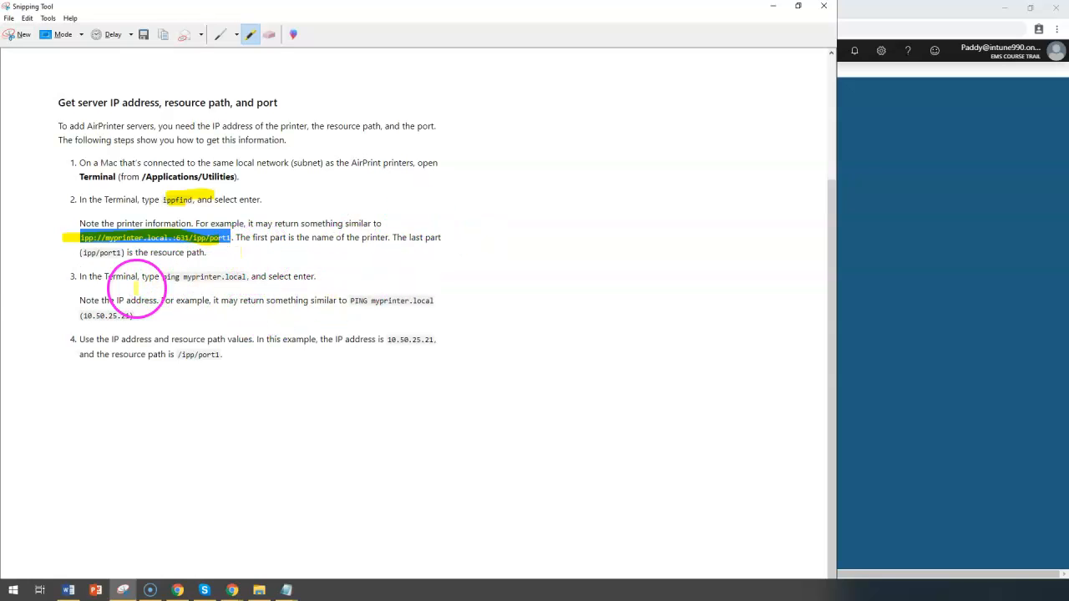
drag(188, 274, 242, 273)
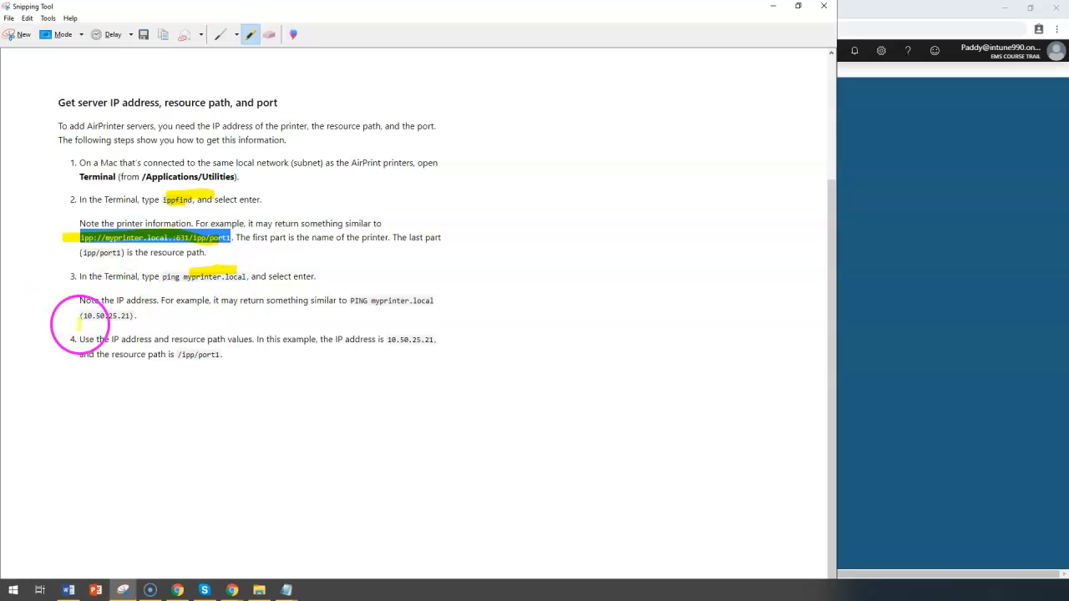
drag(80, 316, 140, 318)
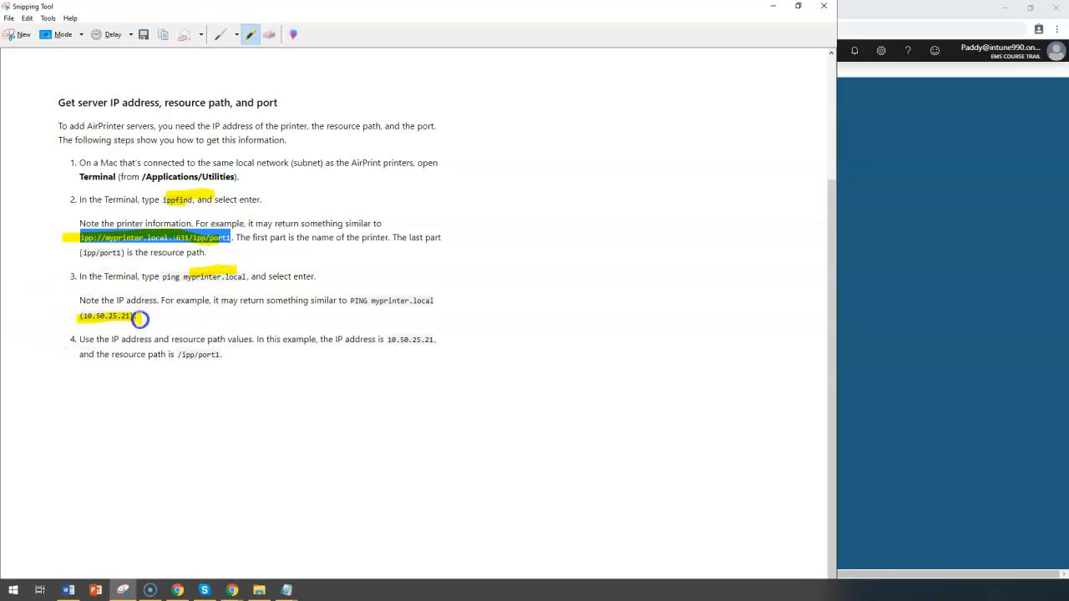
drag(342, 9, 899, 65)
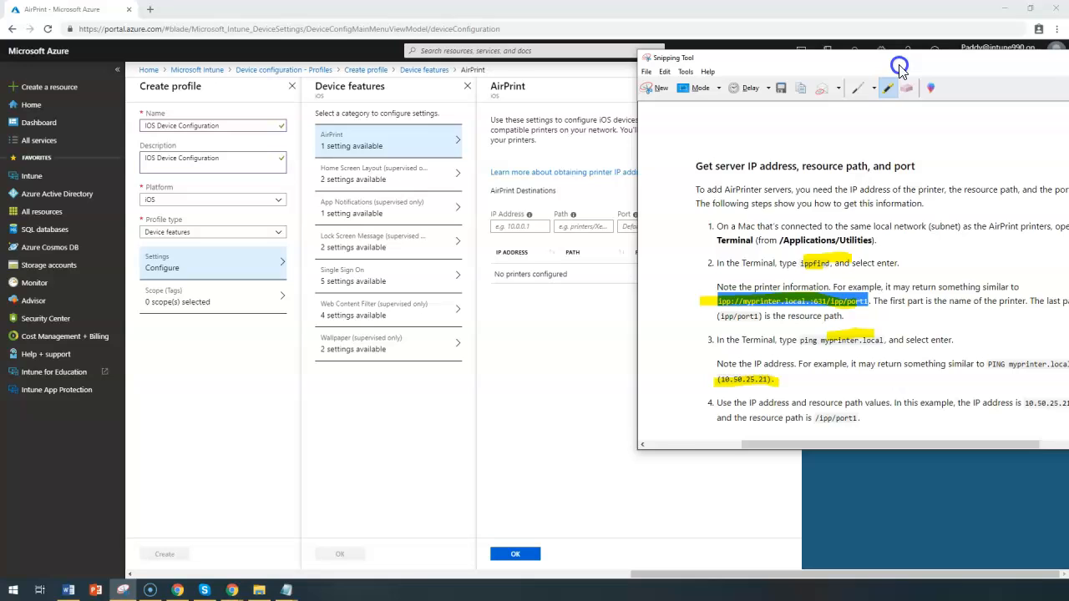
Highlight the resource path /ipp/port1 and the ping myprinter.local command in the Snipping Tool notes.
click(516, 225)
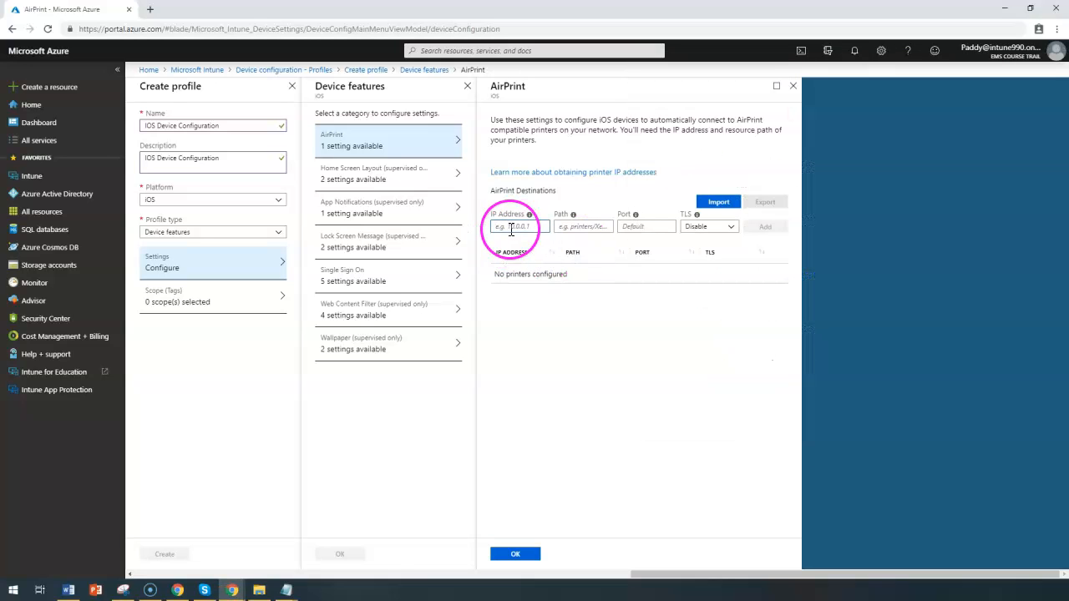
click(124, 589)
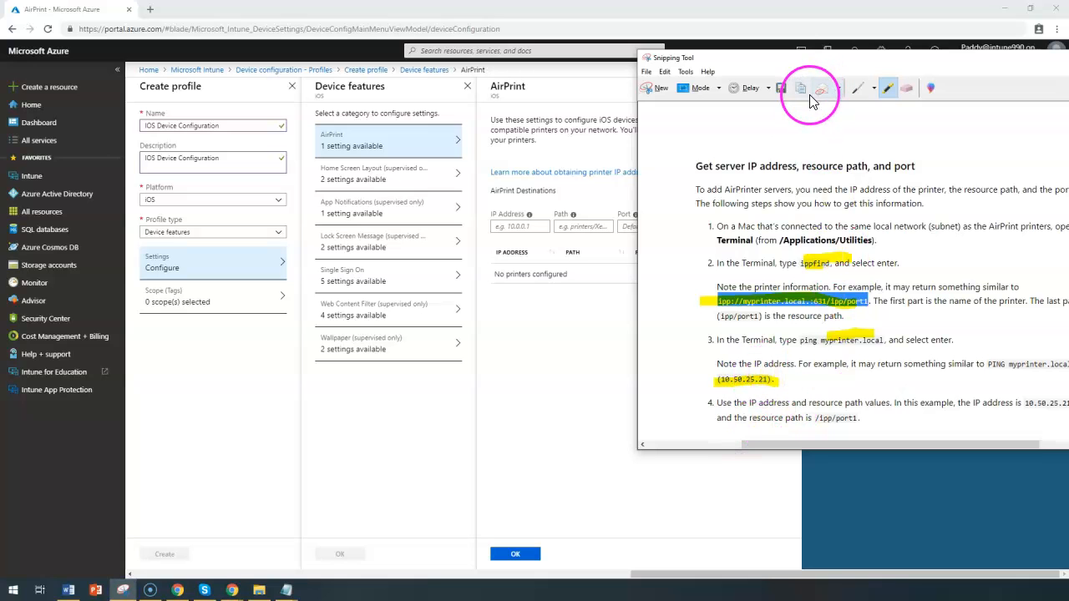
double_click(807, 58)
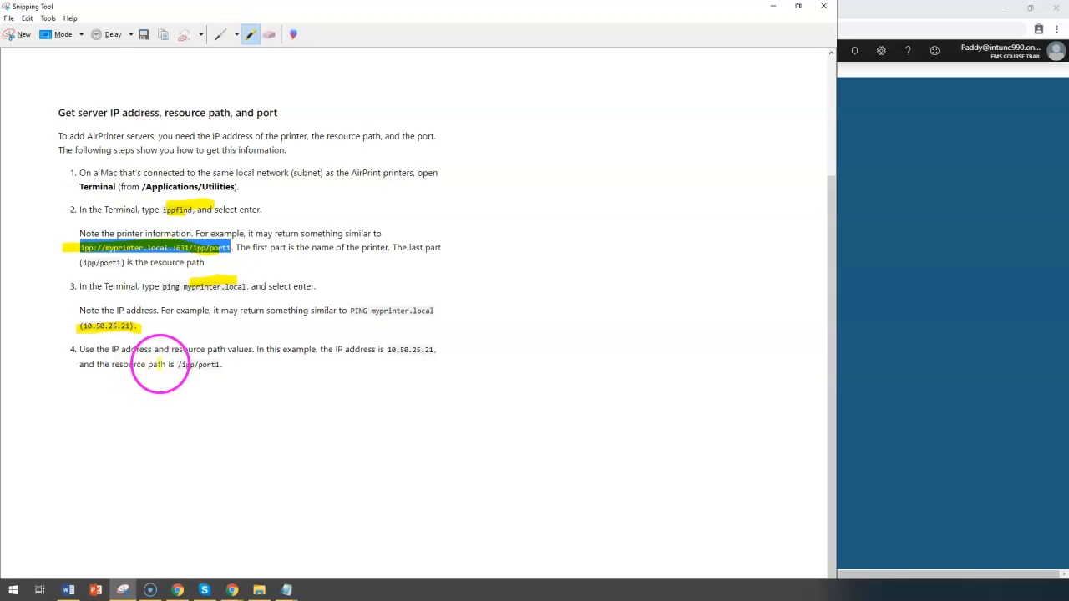
drag(168, 360, 214, 355)
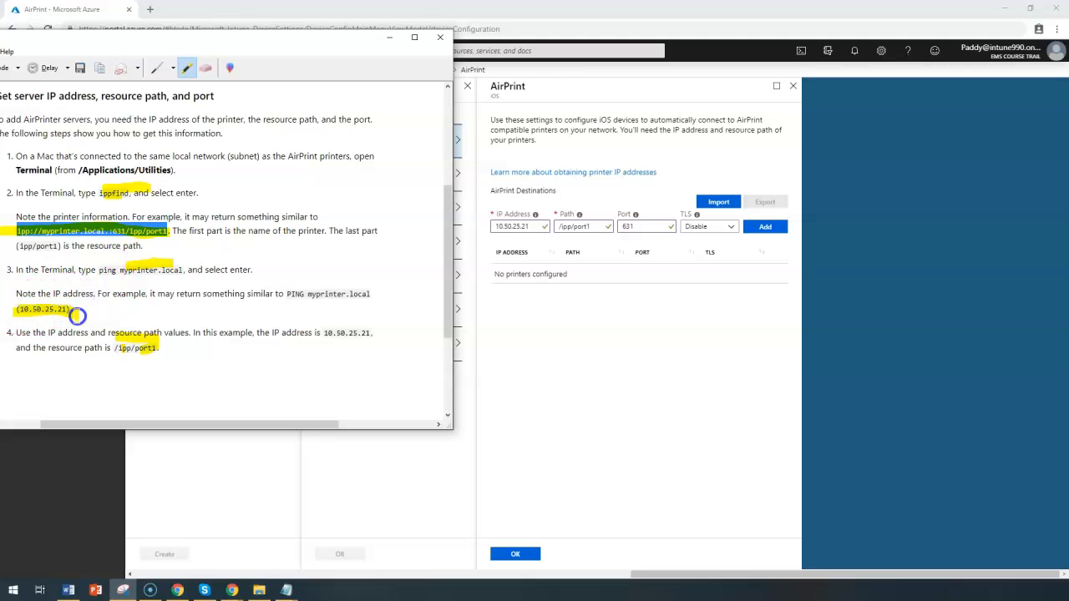
drag(100, 270, 167, 270)
click(317, 250)
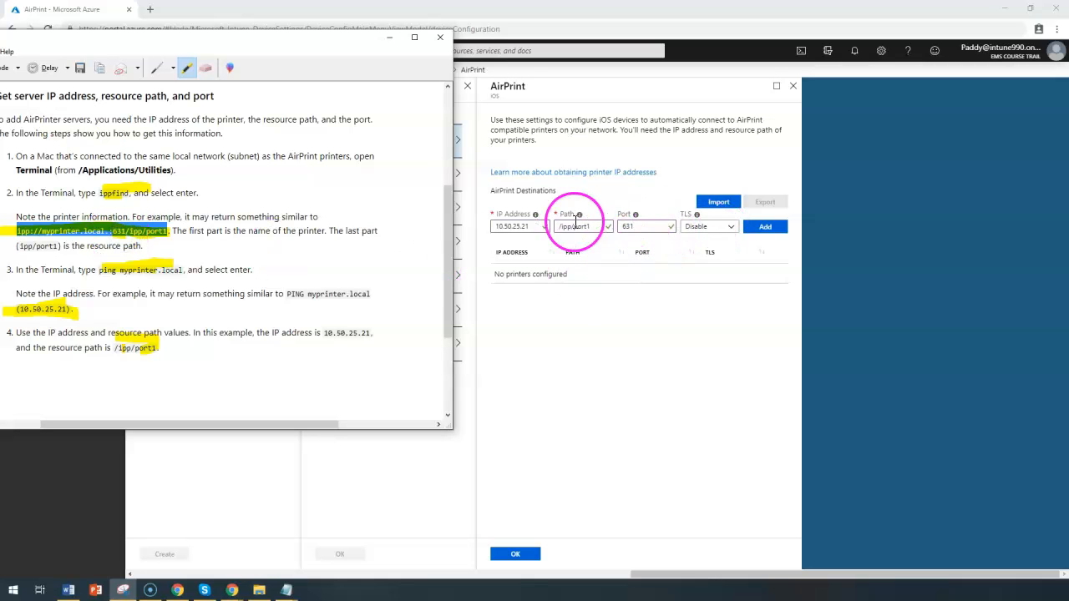
drag(165, 235, 176, 236)
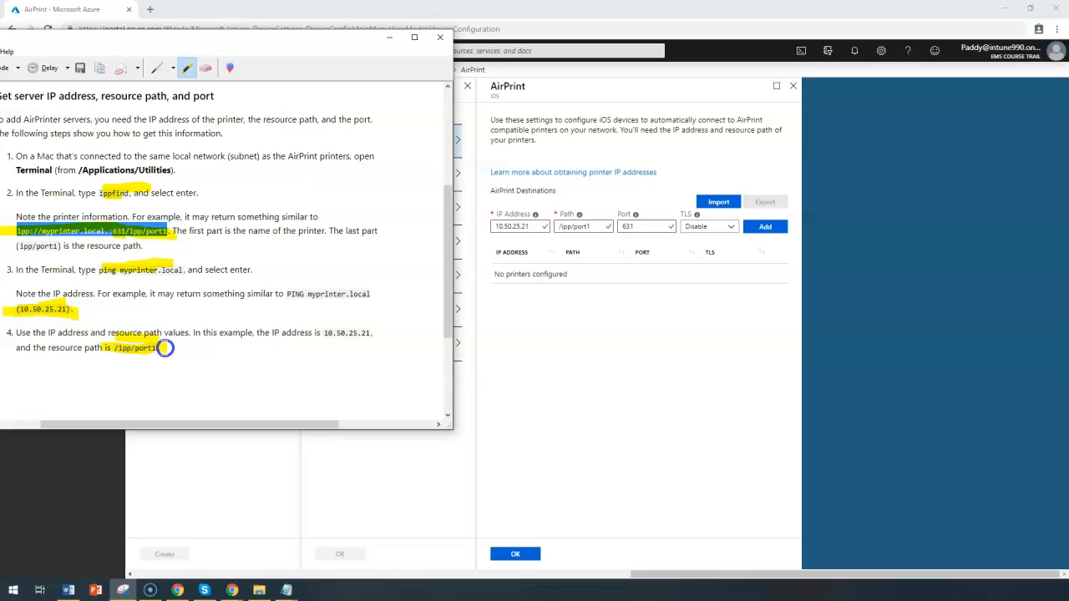
Add the AirPrint destination 10.50.25.21 with path /ipp/port1, port 631 and TLS set to Disable, and confirm the AirPrint settings.
click(766, 227)
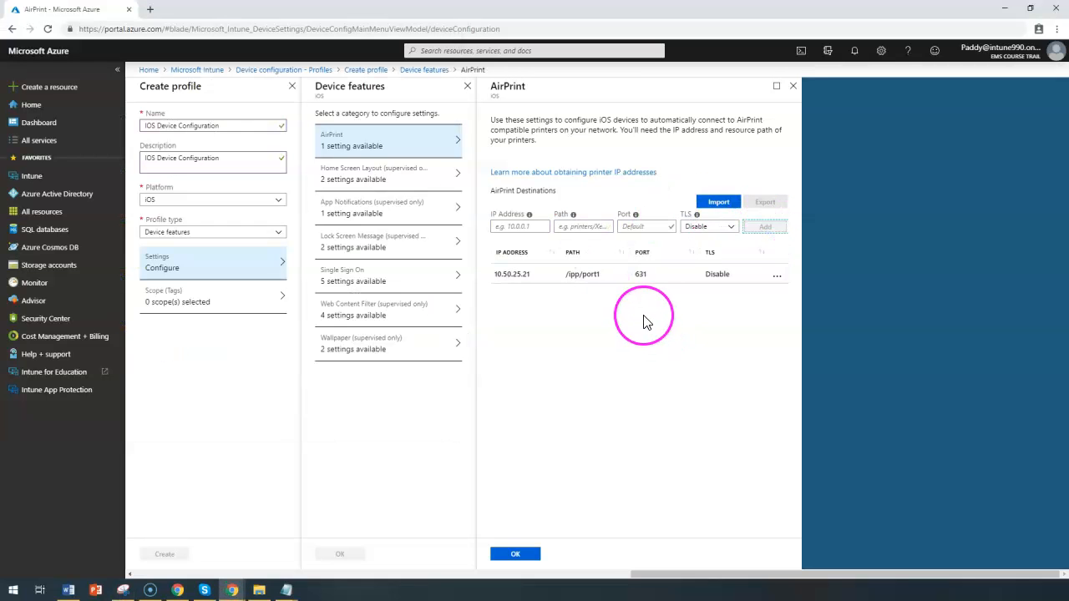
click(517, 555)
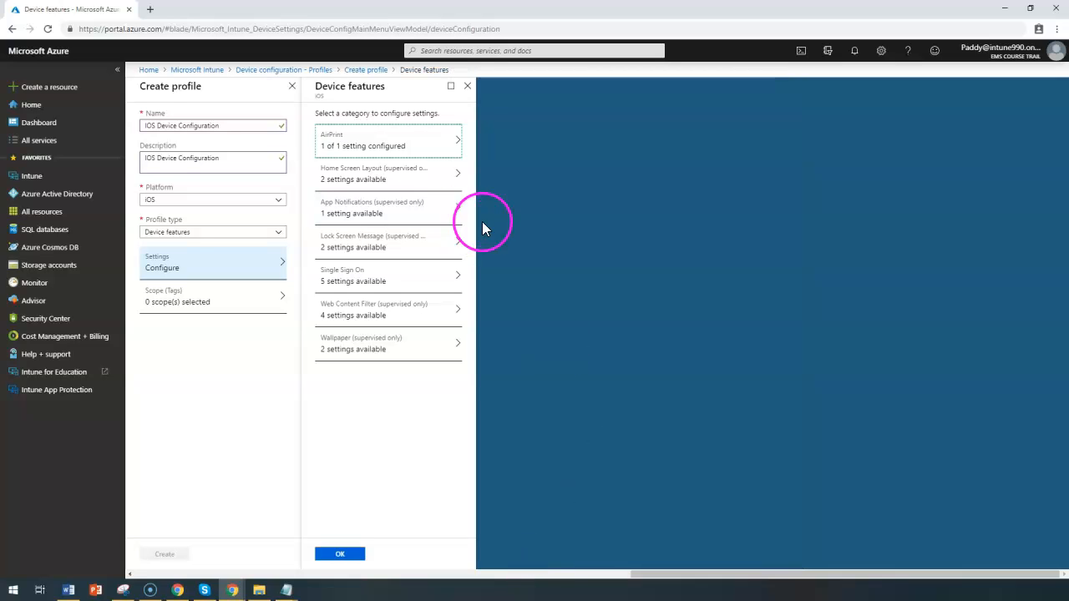
Open the Dock settings of the Home Screen Layout category, open a new row, and highlight the maximum-items note.
click(347, 173)
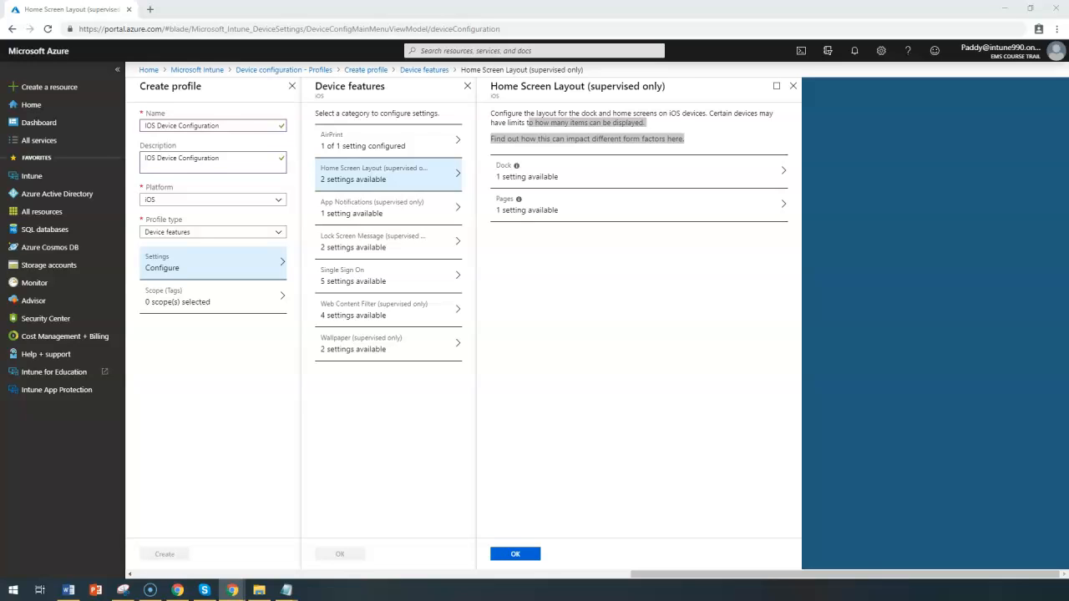
mouse_move(549, 113)
mouse_down()
mouse_move(584, 225)
mouse_move(604, 239)
mouse_move(613, 331)
mouse_up()
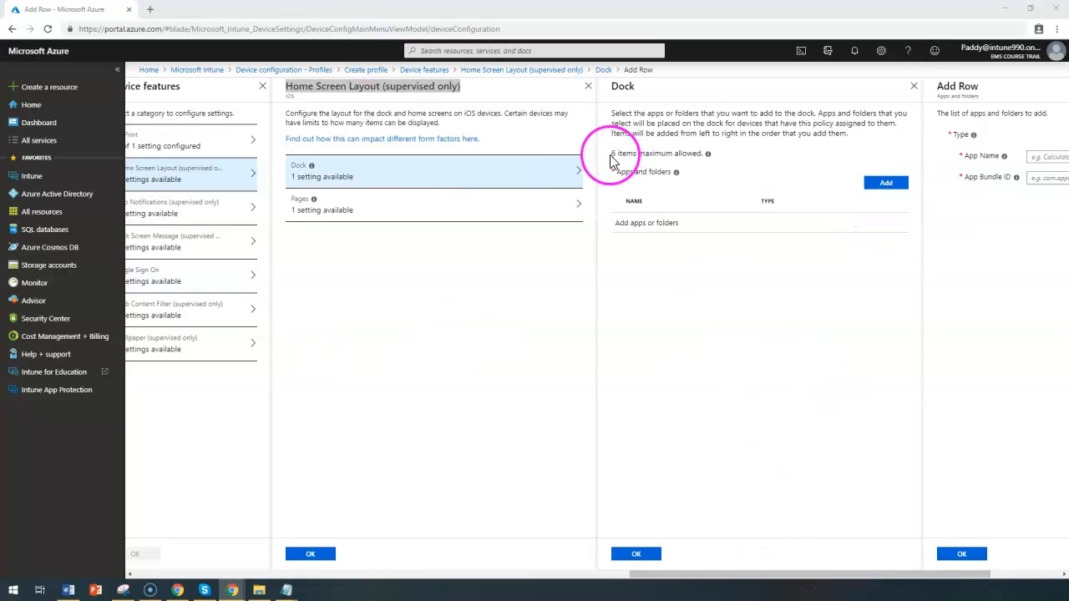
drag(610, 157, 654, 155)
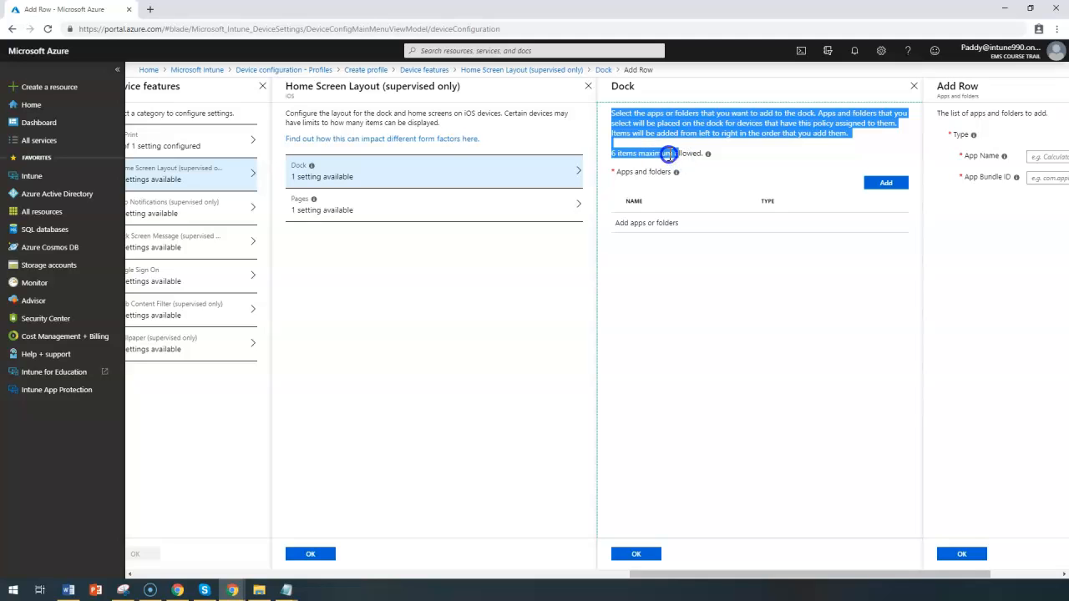
triple_click(668, 156)
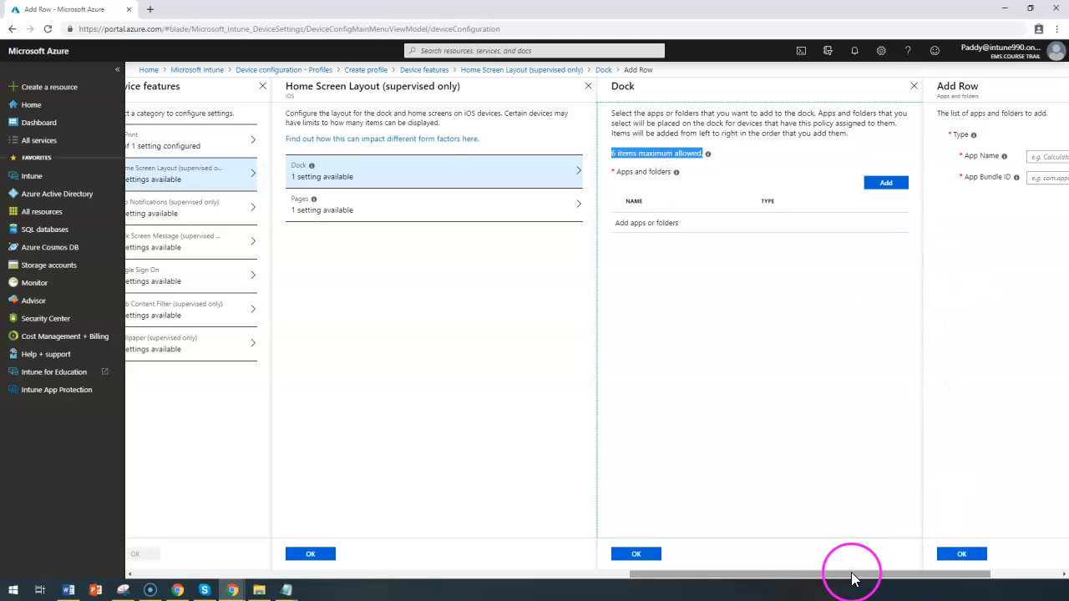
drag(840, 578, 932, 571)
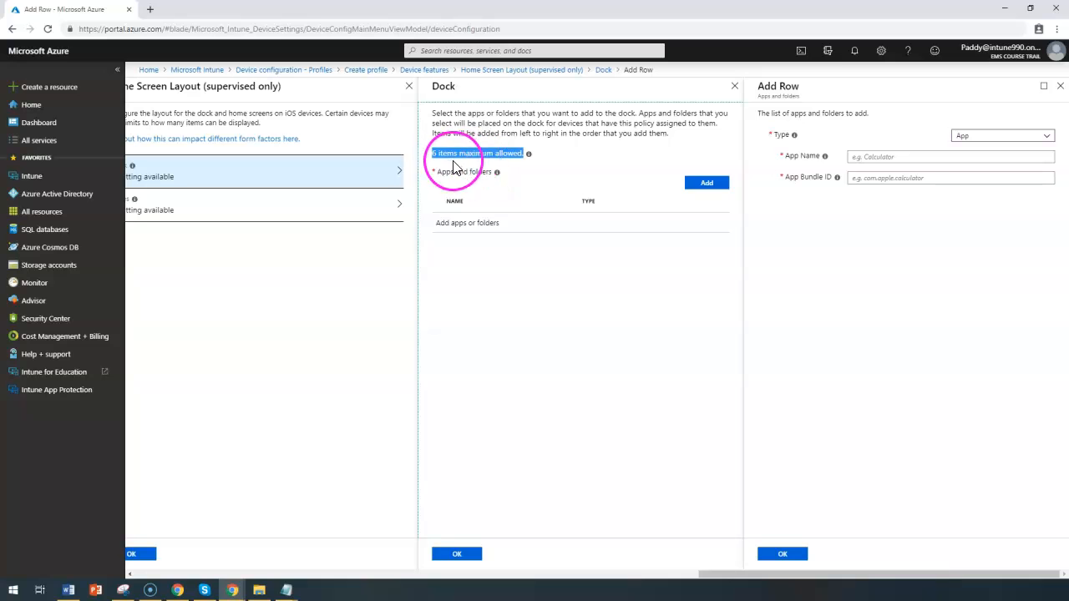
drag(707, 573, 675, 576)
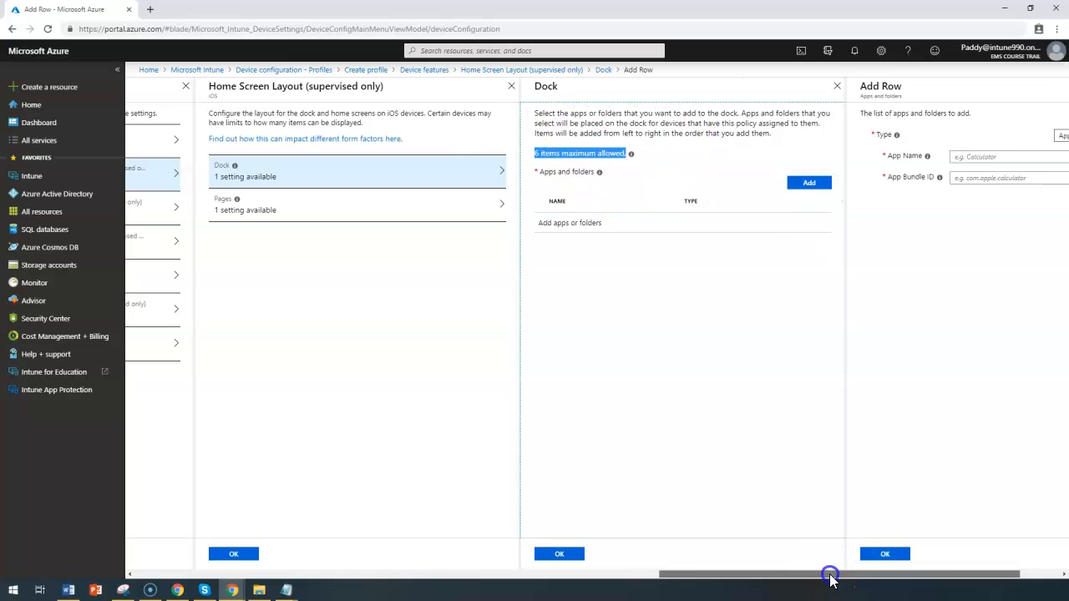
drag(827, 574, 910, 576)
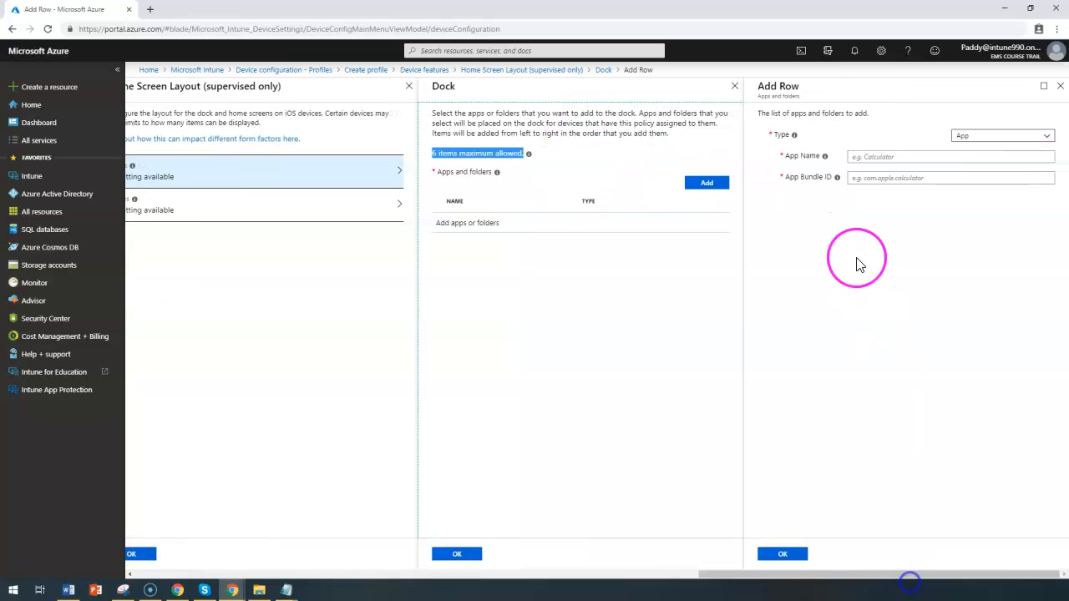
Set the new dock row's type to Folder and name the folder EducationApps.
click(996, 136)
click(981, 164)
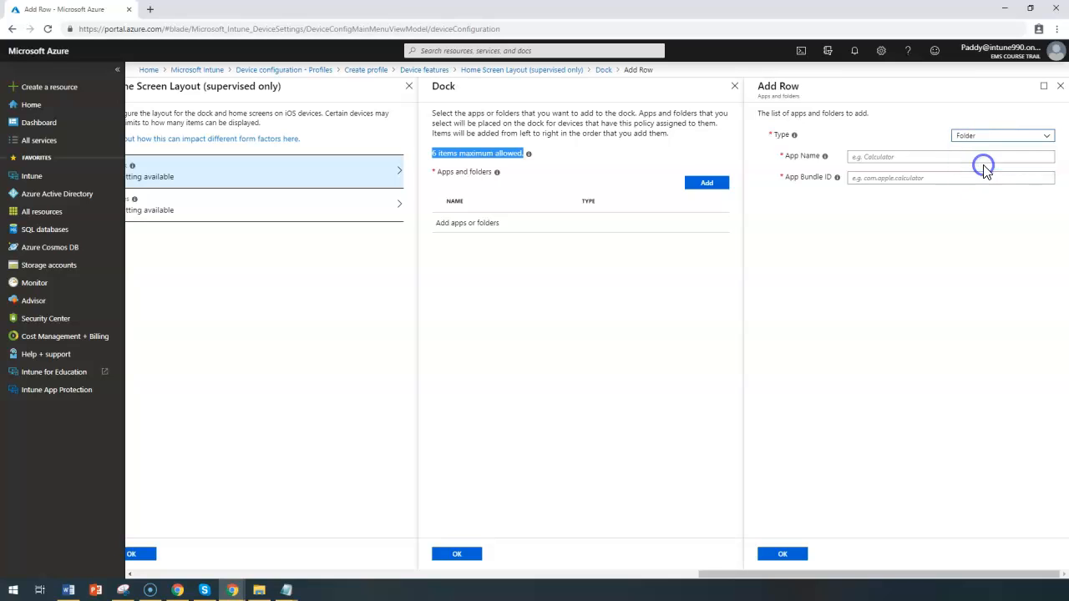
click(909, 217)
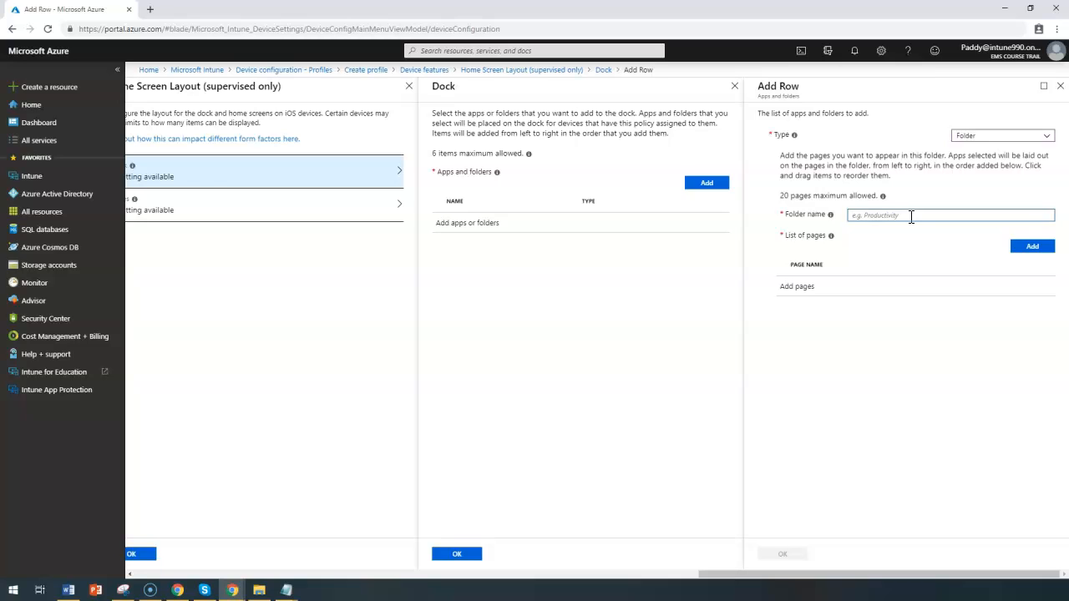
text(Educatio)
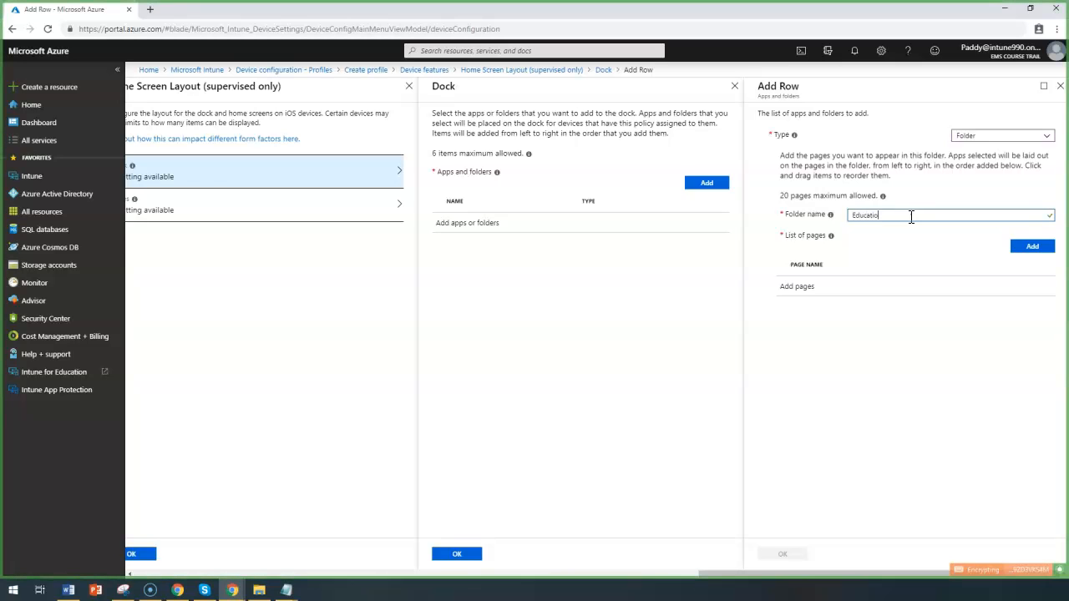
text(nApps)
Start a new page in the EducationApps folder and name it Microsoft apps.
click(1033, 249)
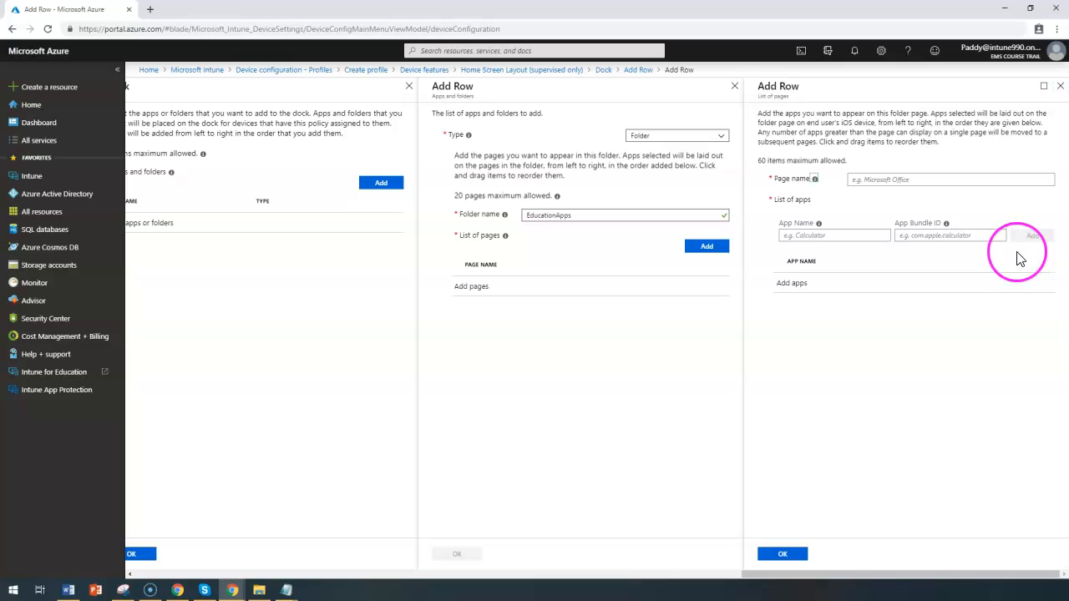
click(865, 179)
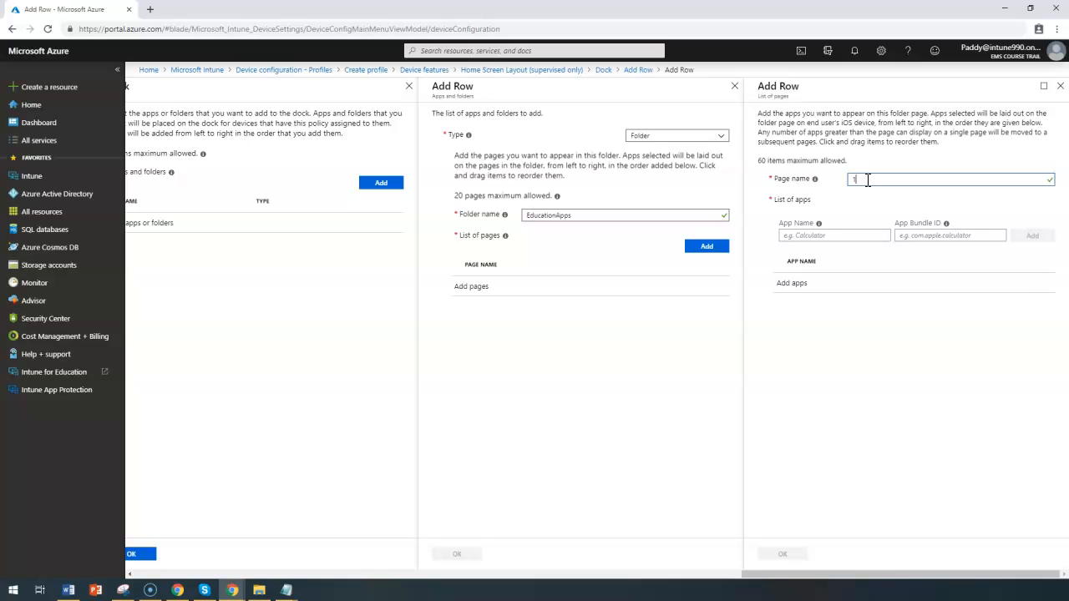
text(Microsot apps)
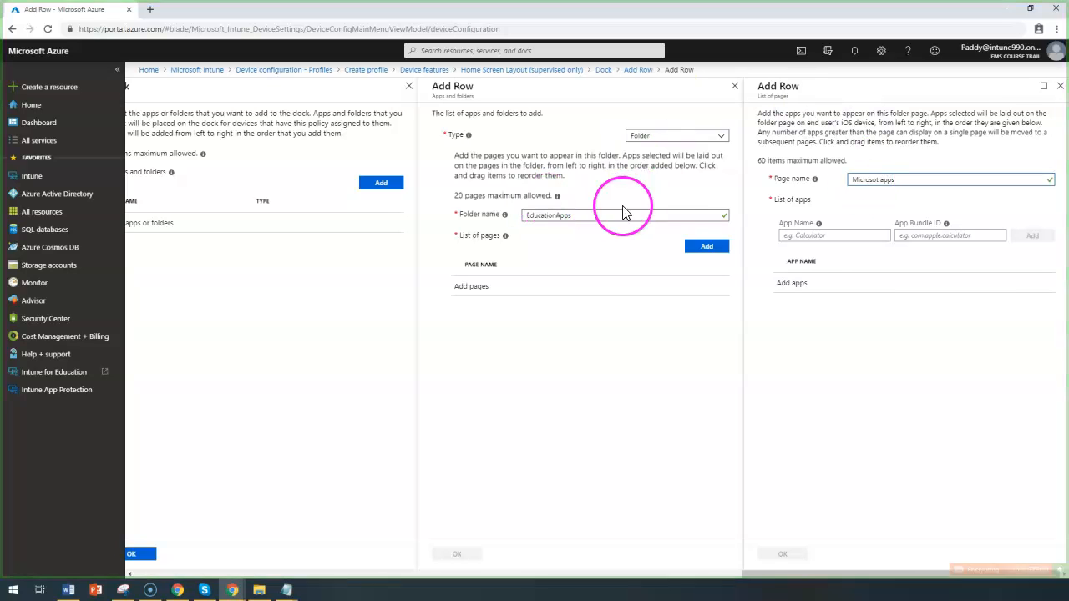
click(873, 180)
text(Microsoft)
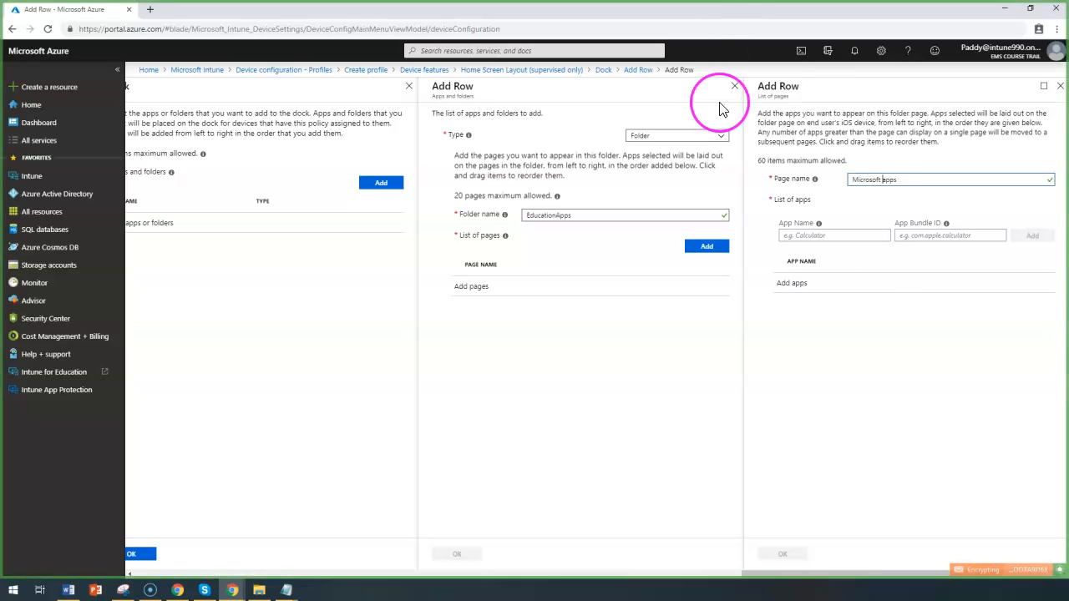
Find the Notes app on Apple's iOS bundle IDs page and copy its bundle ID com.apple.mobilenotes.
click(814, 235)
click(935, 237)
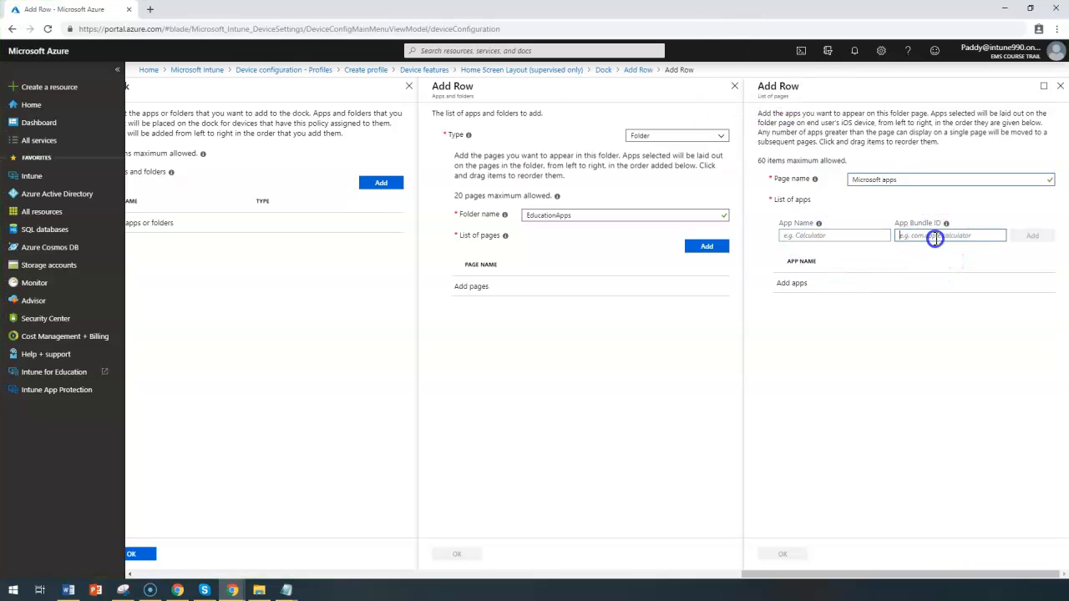
click(923, 243)
click(825, 236)
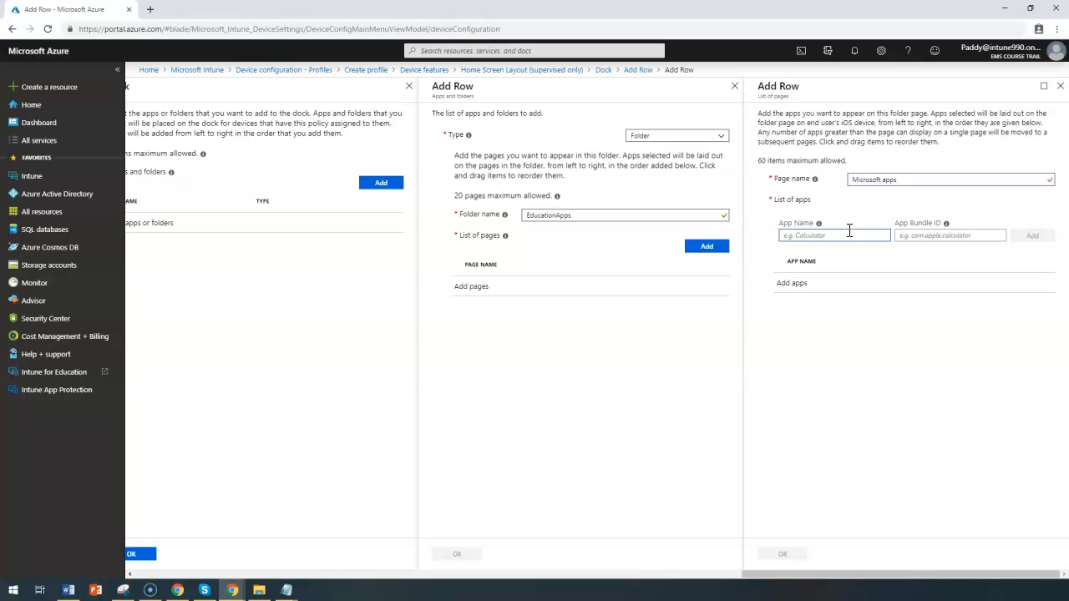
drag(0, 38, 765, 57)
double_click(765, 57)
scroll(710, 312, up, 7)
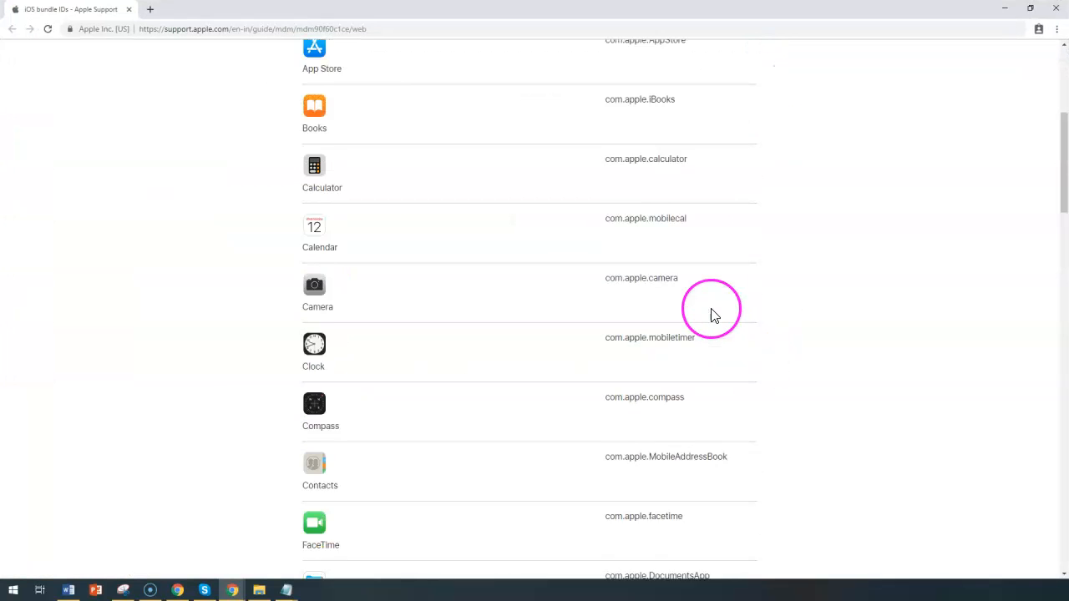
scroll(713, 309, down, 5)
scroll(654, 398, down, 10)
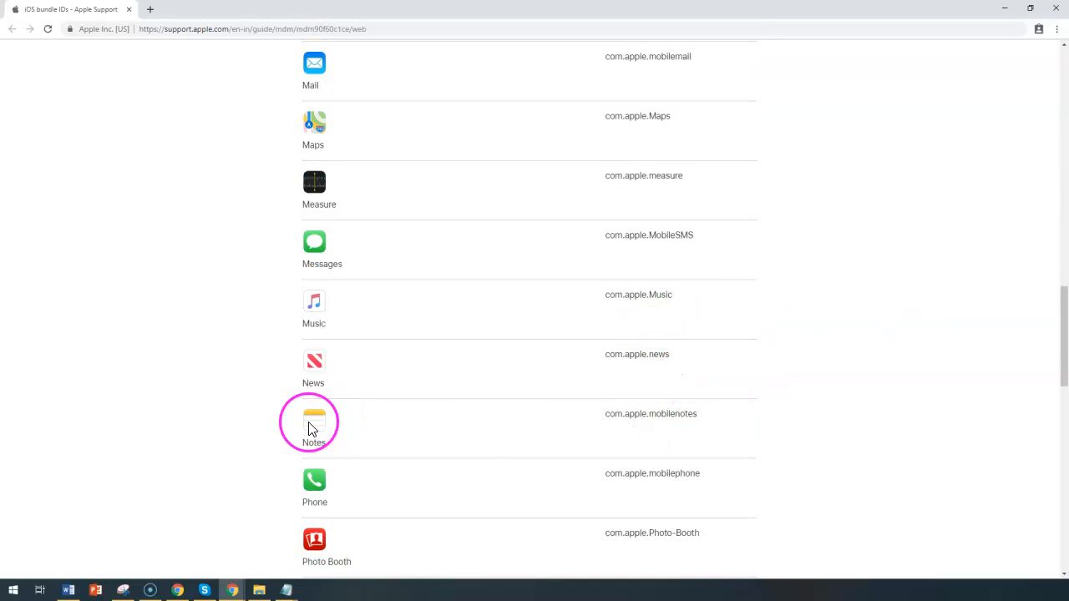
double_click(643, 414)
key(ctrl+c)
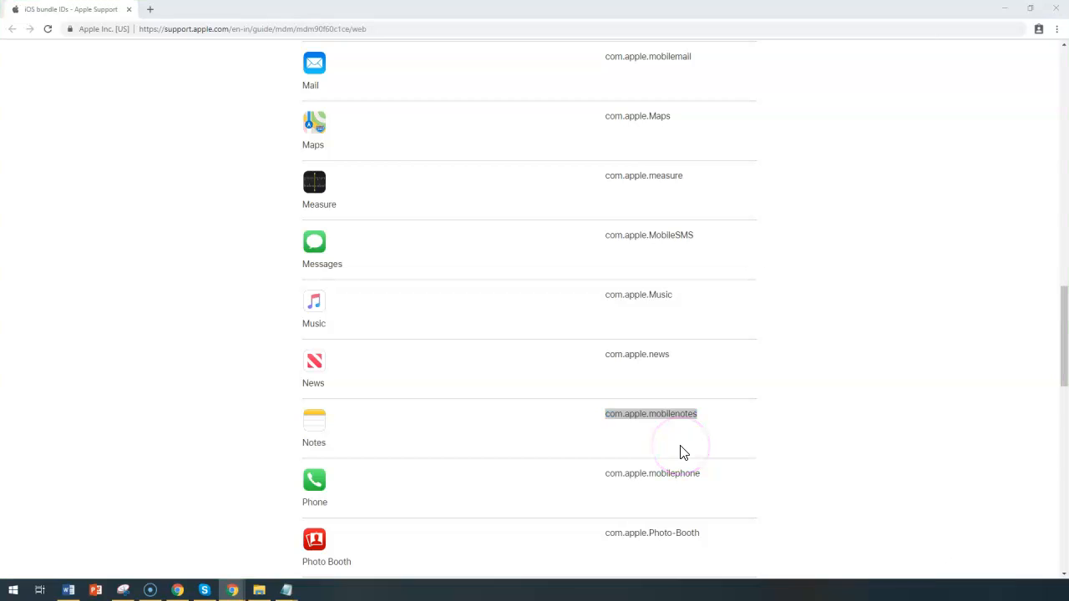
Add the app Notes with bundle ID com.apple.mobilenotes to the page's app list and confirm the page.
click(1006, 12)
click(927, 235)
key(ctrl+v)
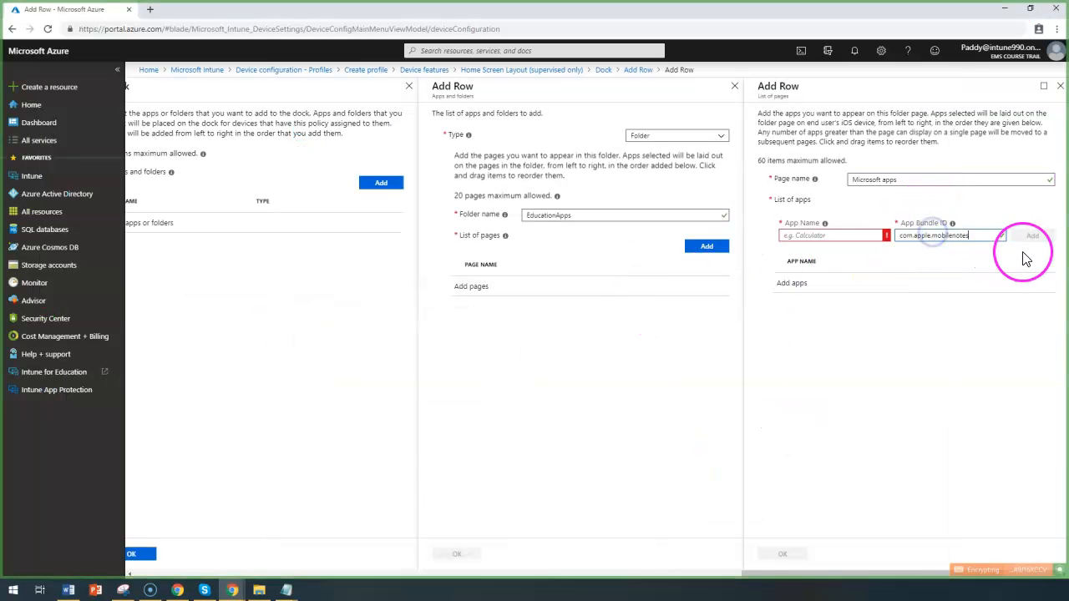
click(850, 237)
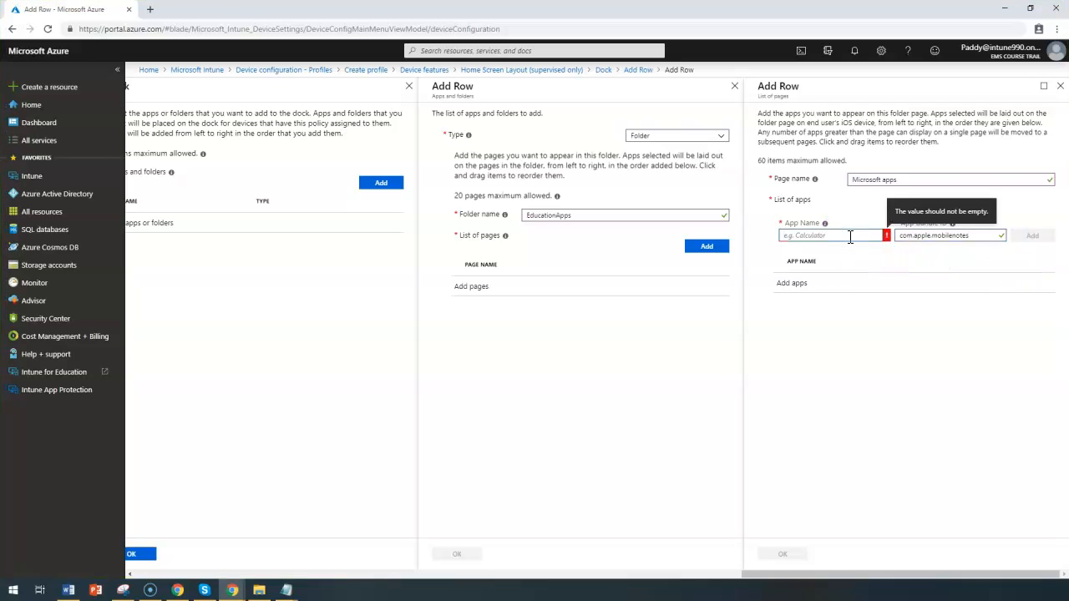
text(Notes)
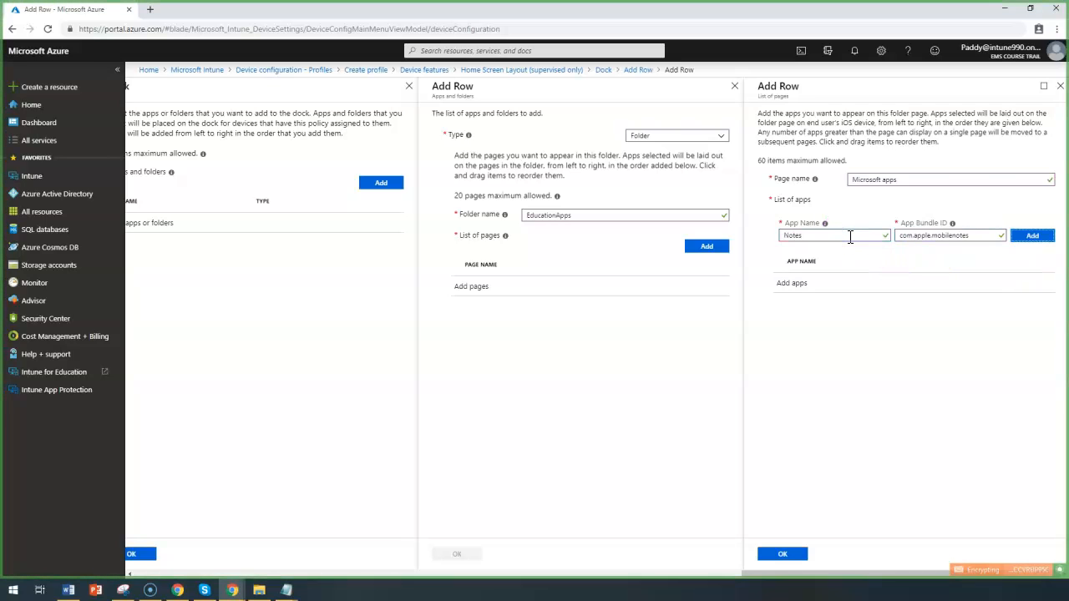
key(Return)
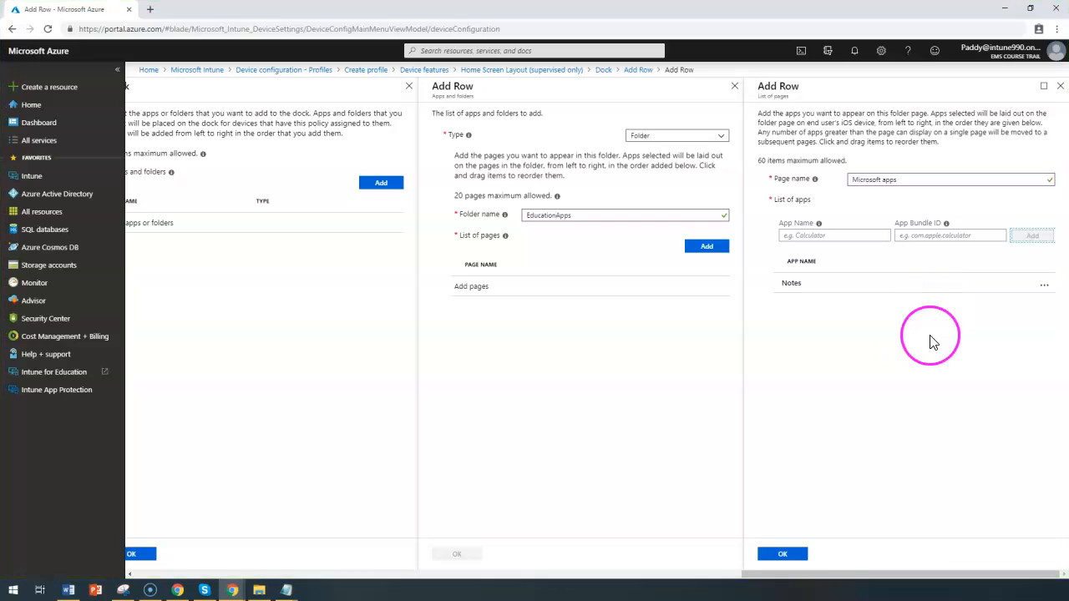
click(798, 557)
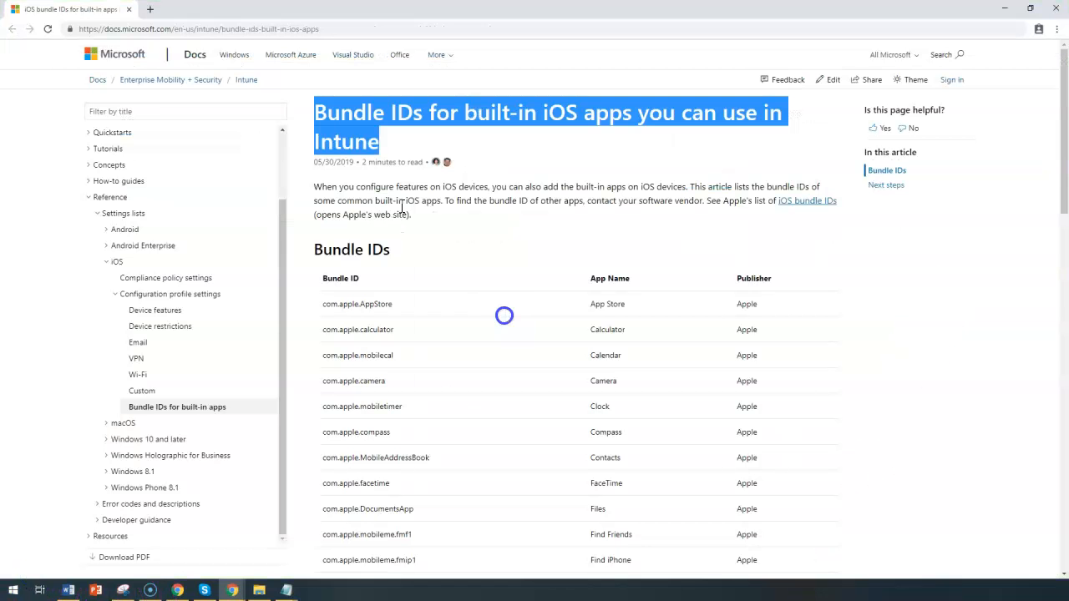
Look over the table of bundle IDs for built-in iOS apps on the Microsoft Docs page.
click(504, 312)
scroll(501, 267, down, 5)
scroll(537, 288, down, 10)
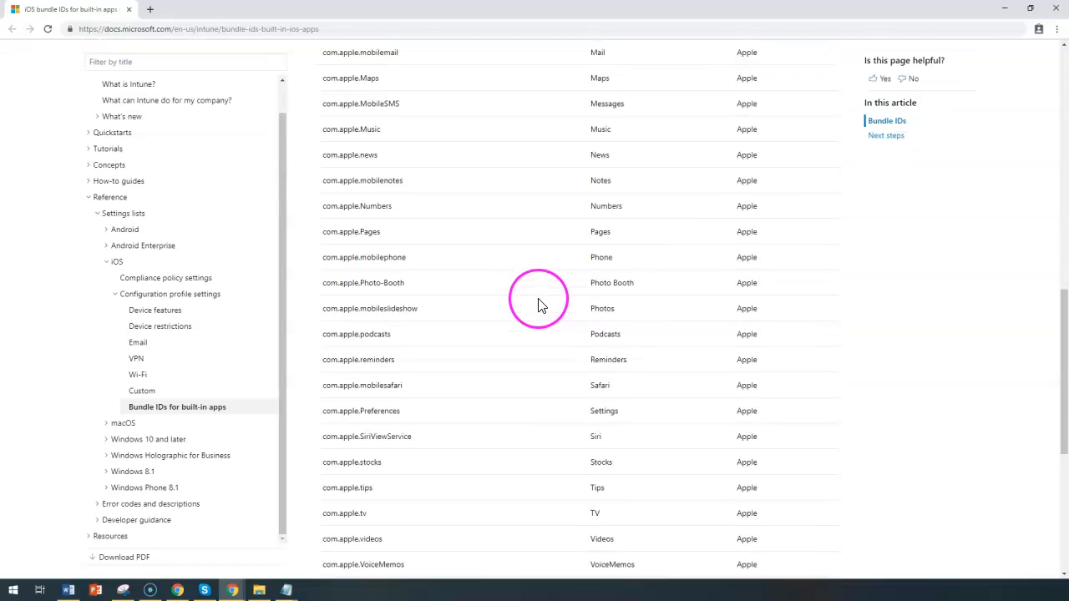
scroll(537, 322, up, 15)
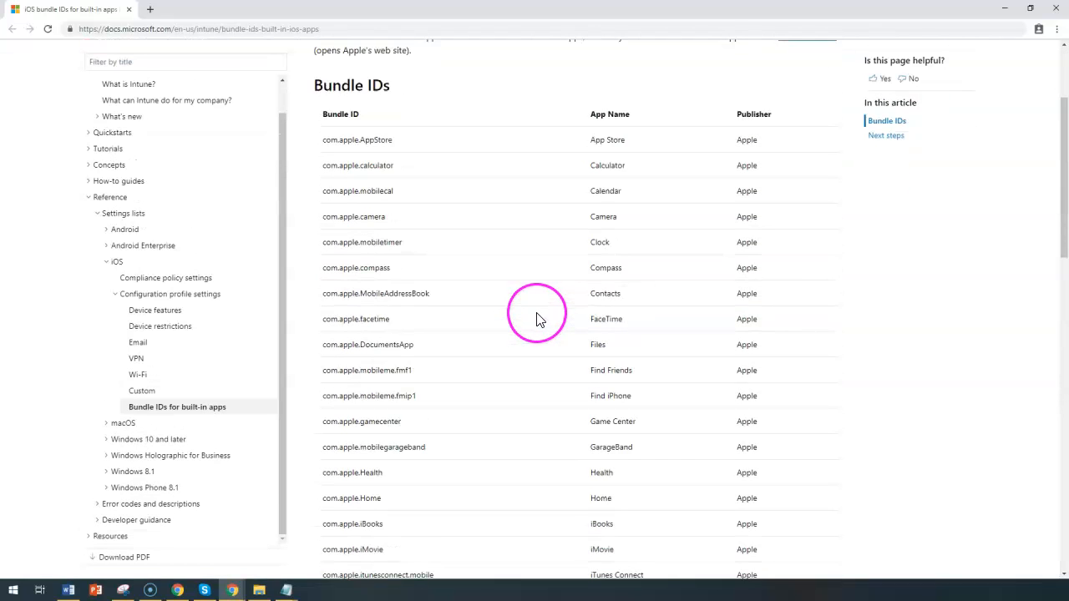
scroll(537, 319, up, 1)
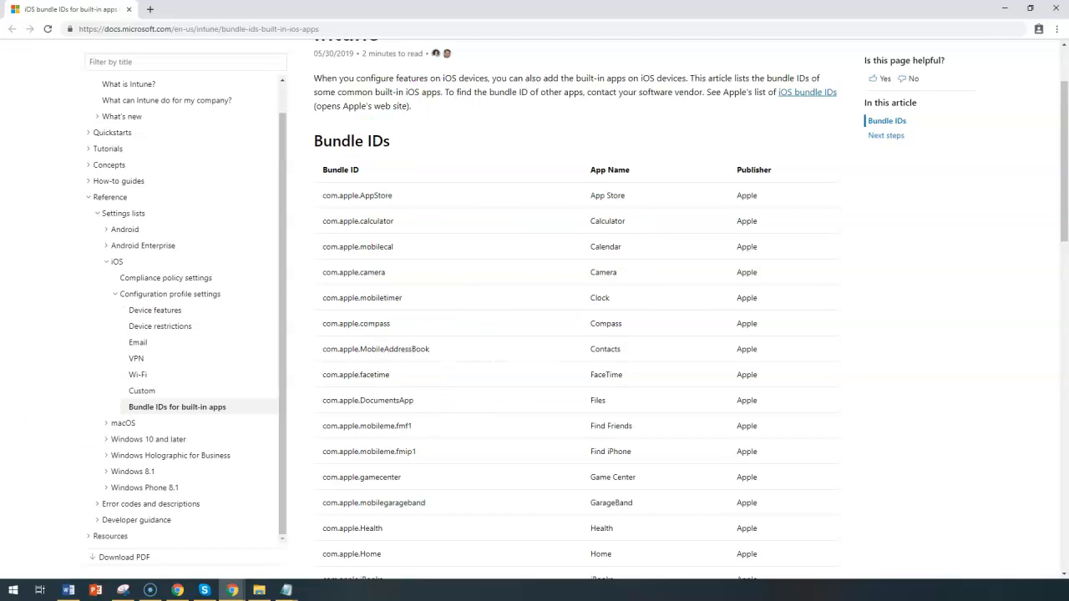
key(alt+Tab)
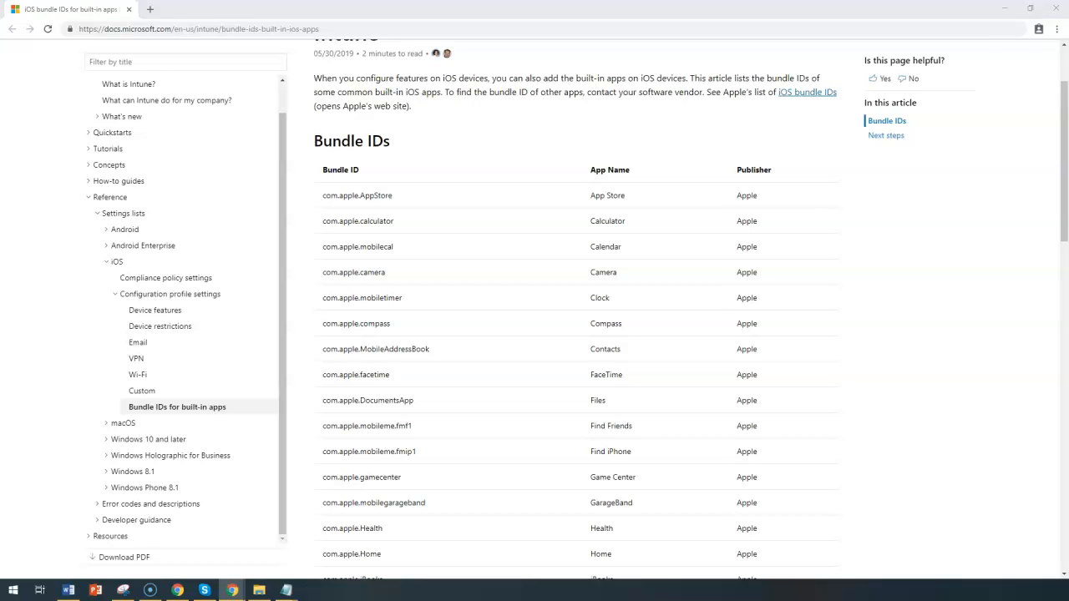
scroll(124, 335, down, 1)
scroll(352, 390, up, 2)
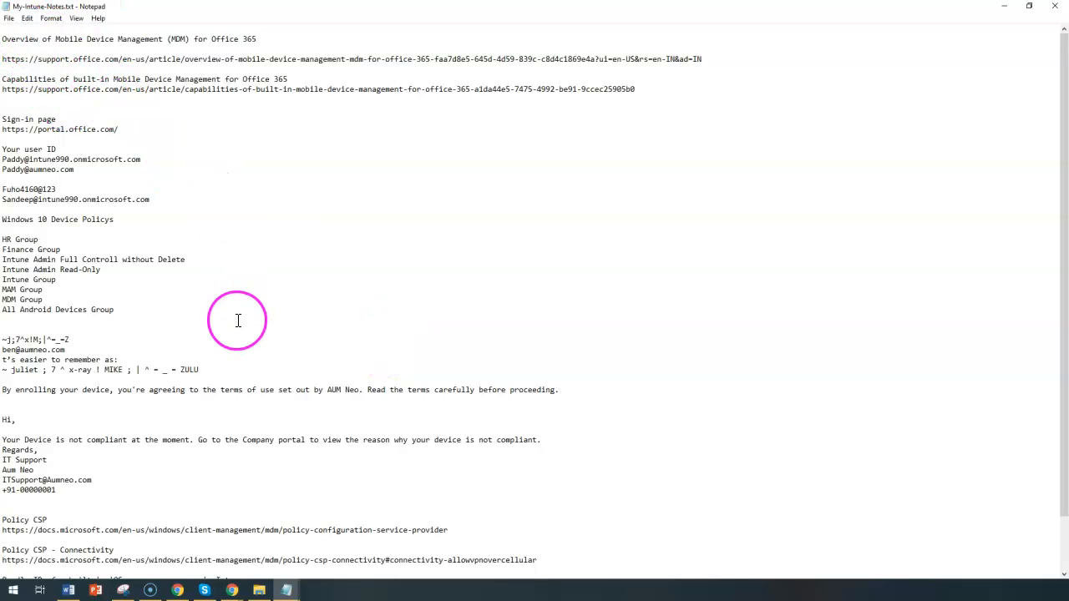
text(https://support.apple.com/en-in/guide/mdm/mdm90f60c1ce/web)
Highlight the bundle IDs heading with its Microsoft and Apple links, extending the selection up to the Policy CSP - Connectivity entry.
drag(275, 541, 1, 519)
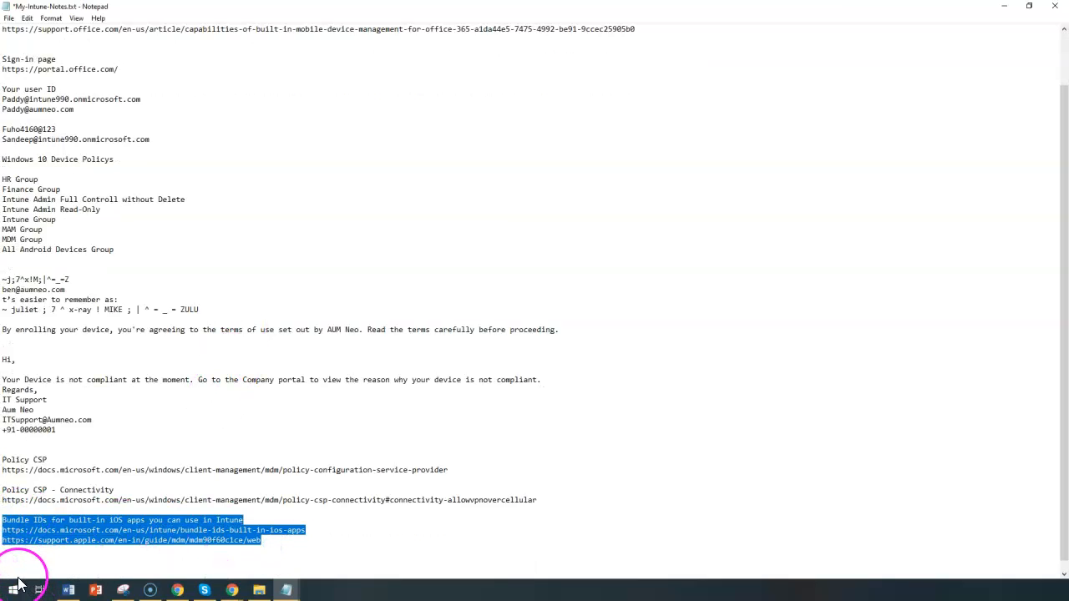
drag(11, 520, 196, 524)
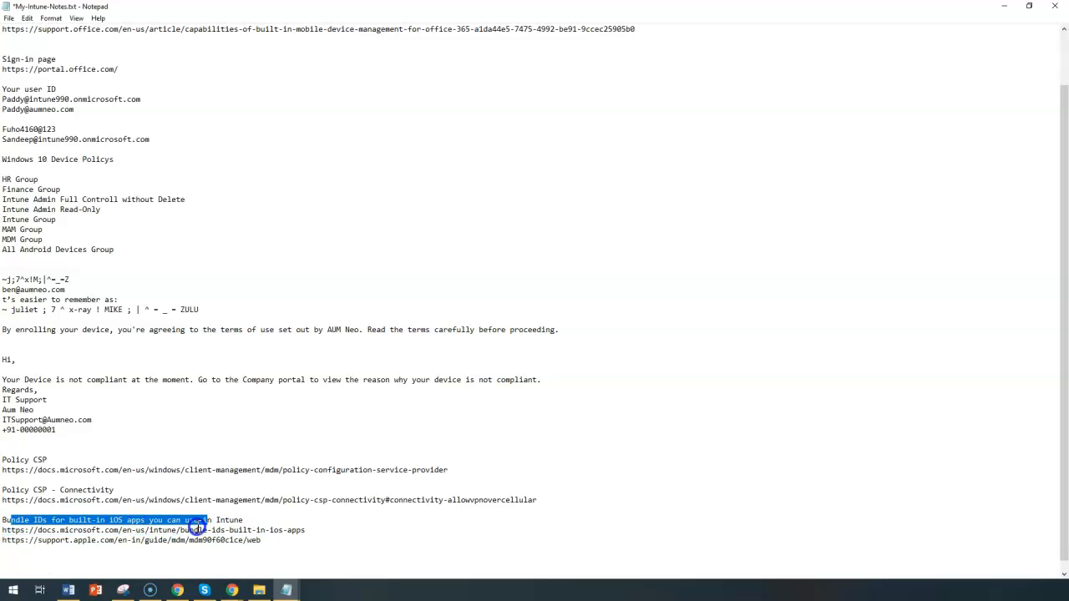
click(301, 541)
key(shift+Up)
key(shift+Up)
key(shift+Up)
key(shift+Up)
key(shift+Up)
key(shift+Up)
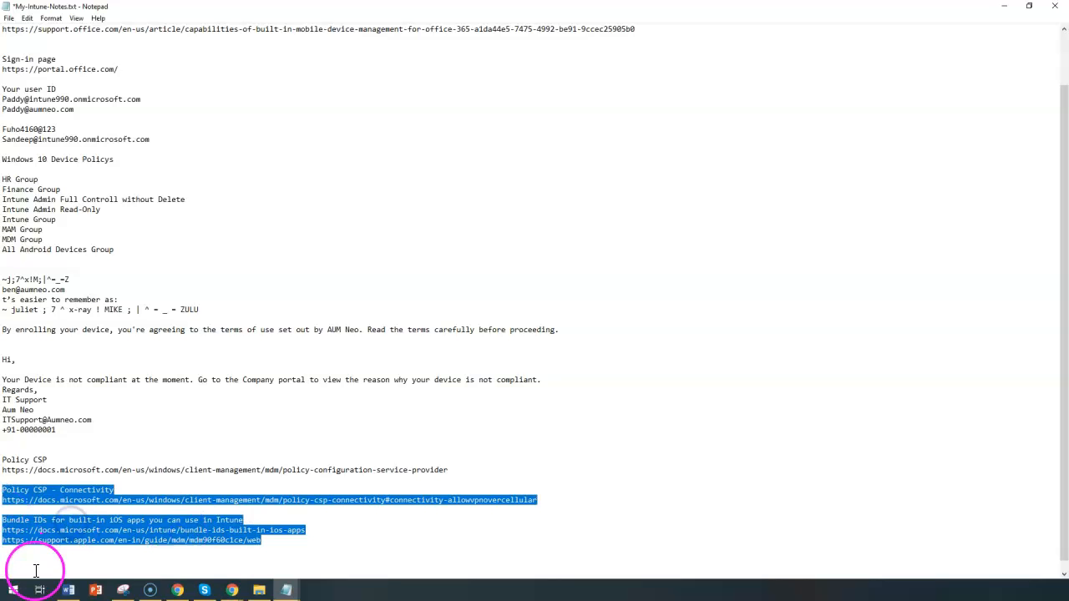
Switch back to the Azure portal, confirm the EducationApps folder for the dock, and start another dock item of type App.
key(alt+Tab)
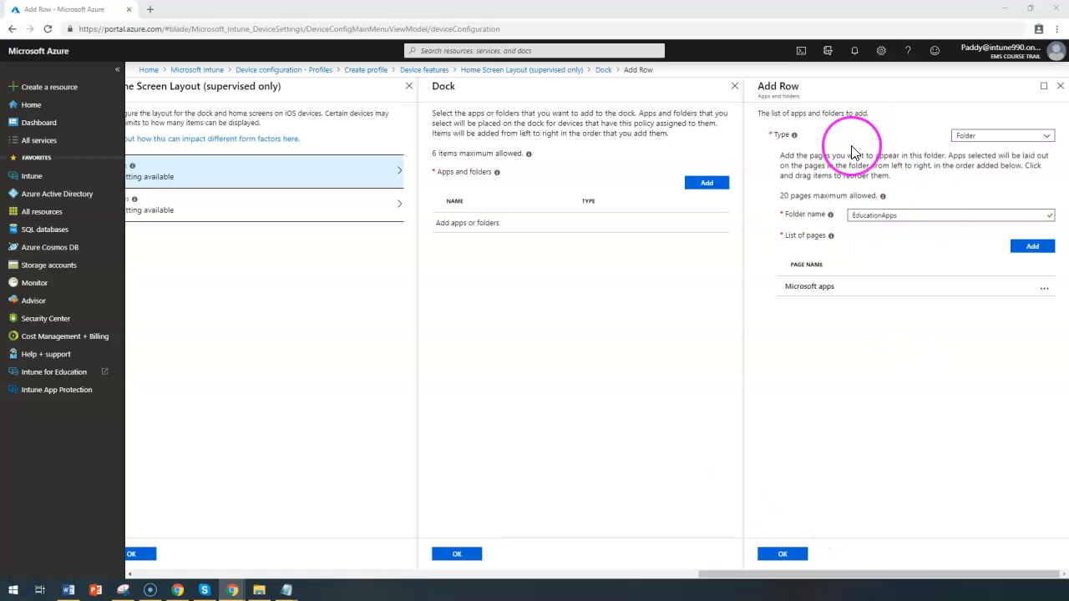
click(782, 554)
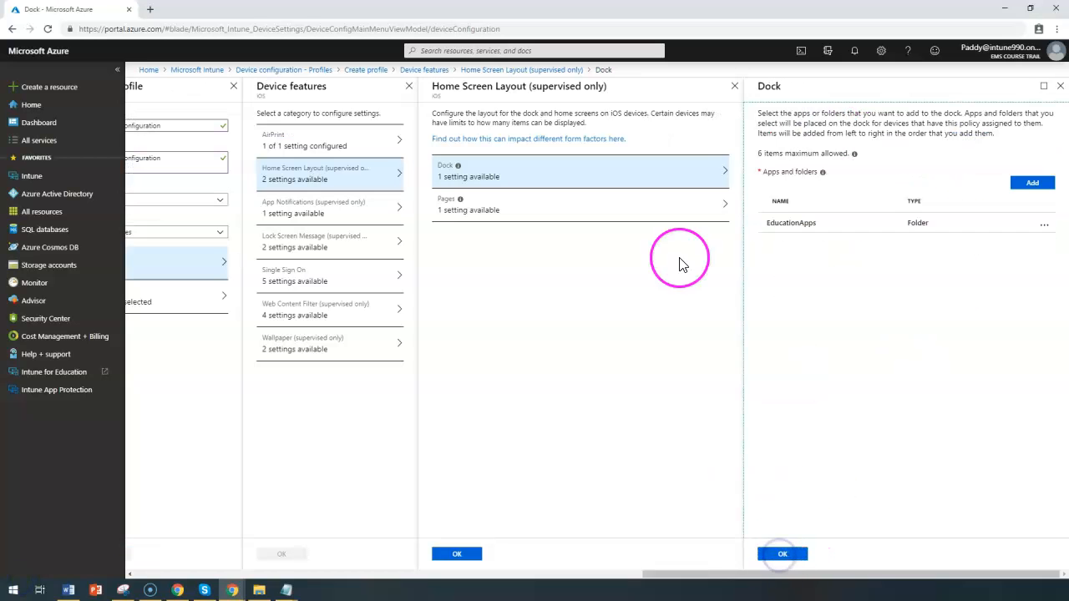
click(1031, 182)
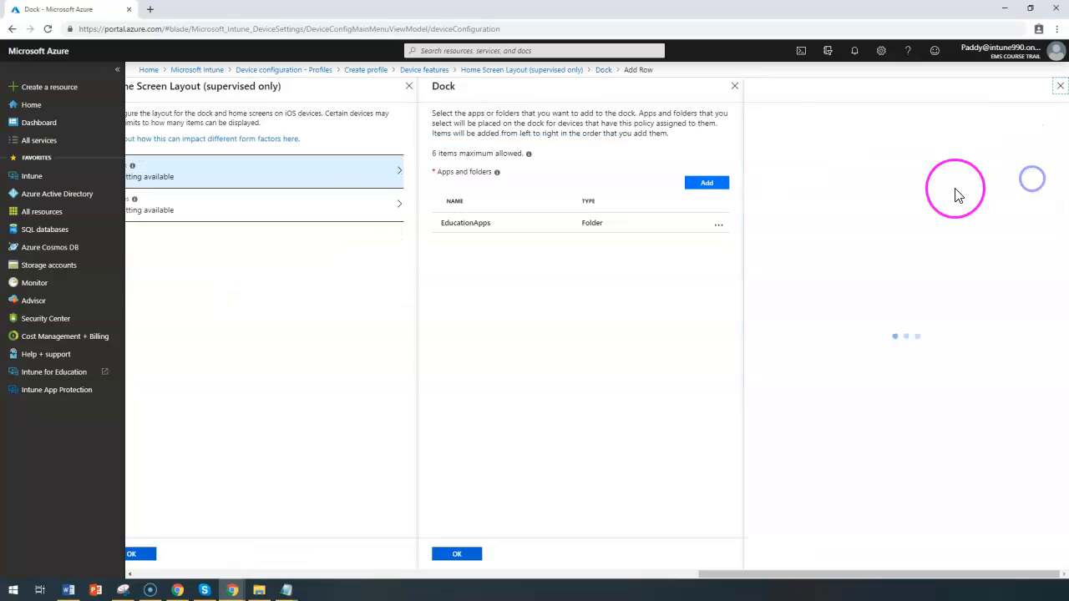
click(1033, 136)
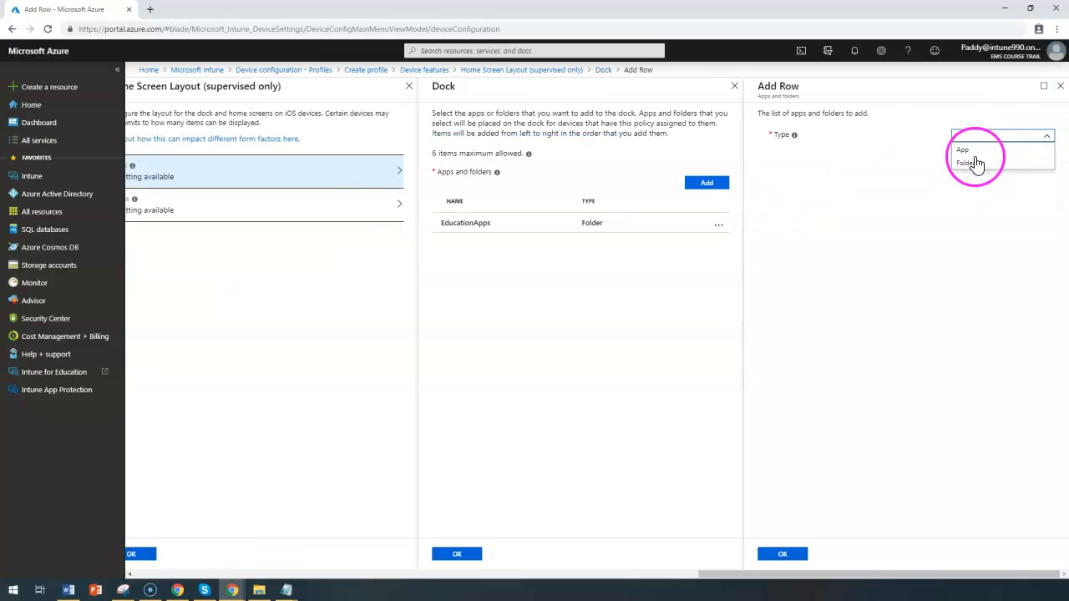
click(969, 153)
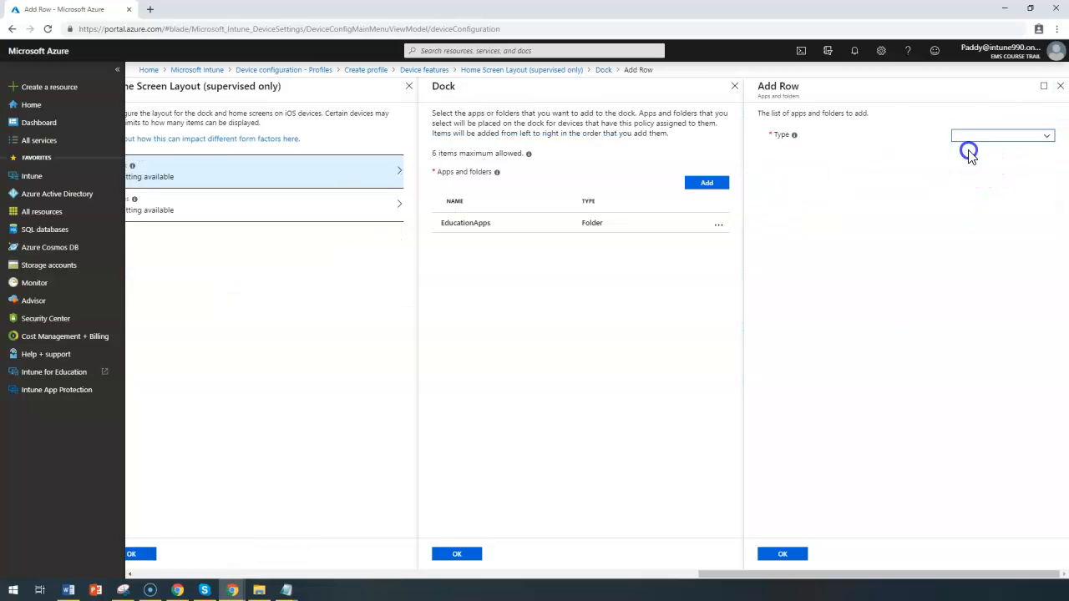
click(950, 154)
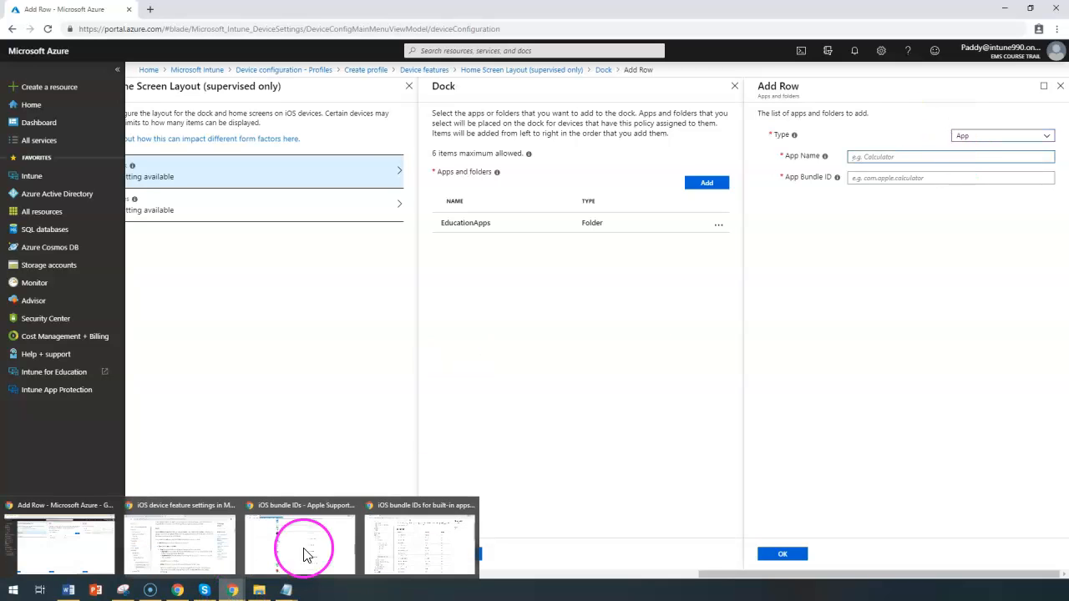
drag(790, 157, 779, 178)
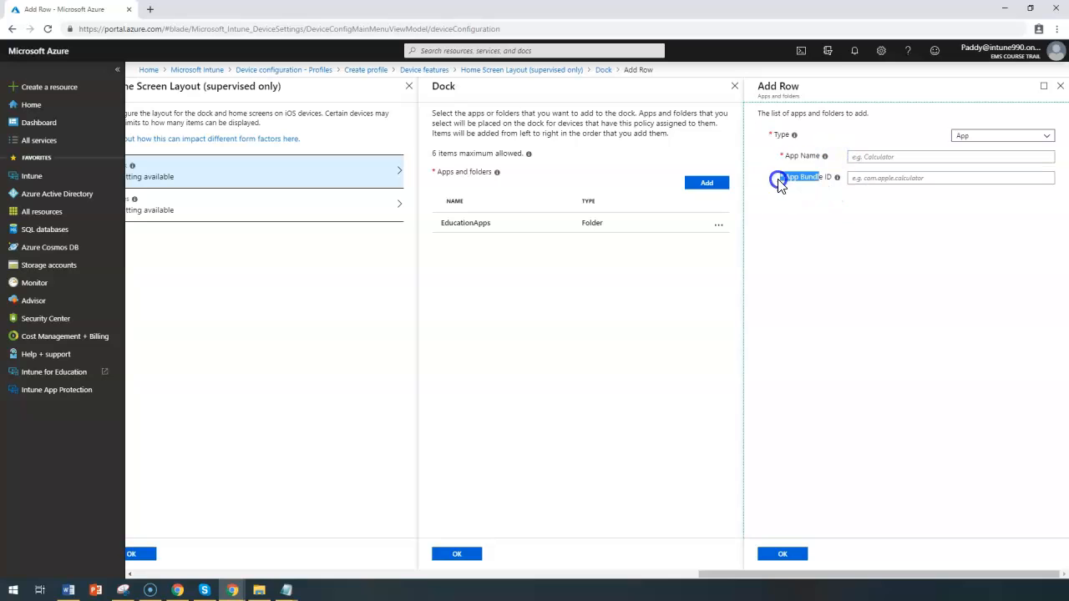
Copy the Mail app's bundle ID com.apple.mobilemail from the Microsoft Docs page of built-in iOS app bundle IDs.
click(232, 590)
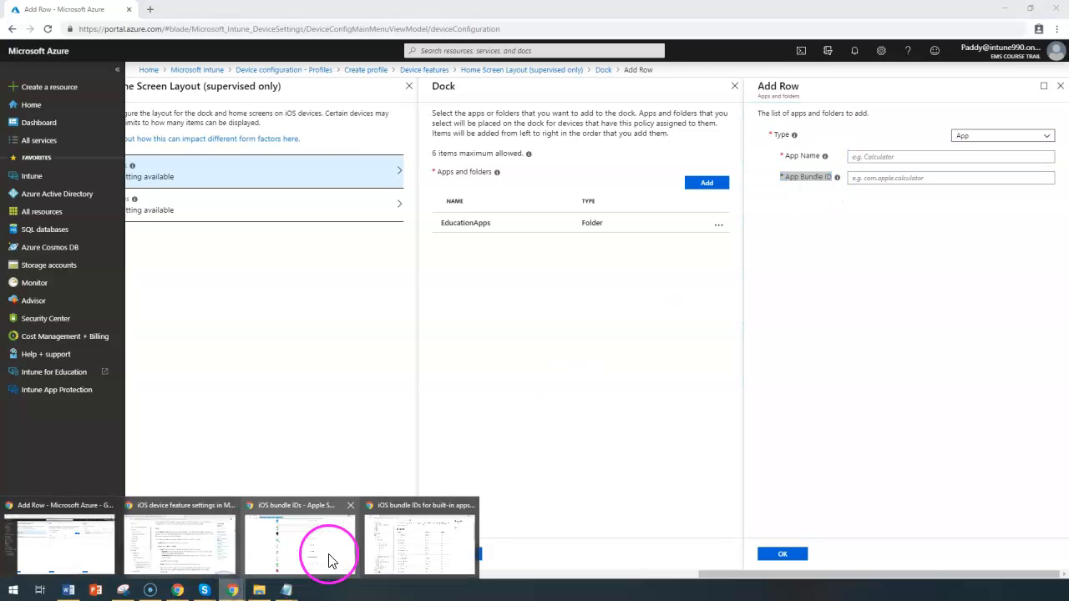
click(406, 552)
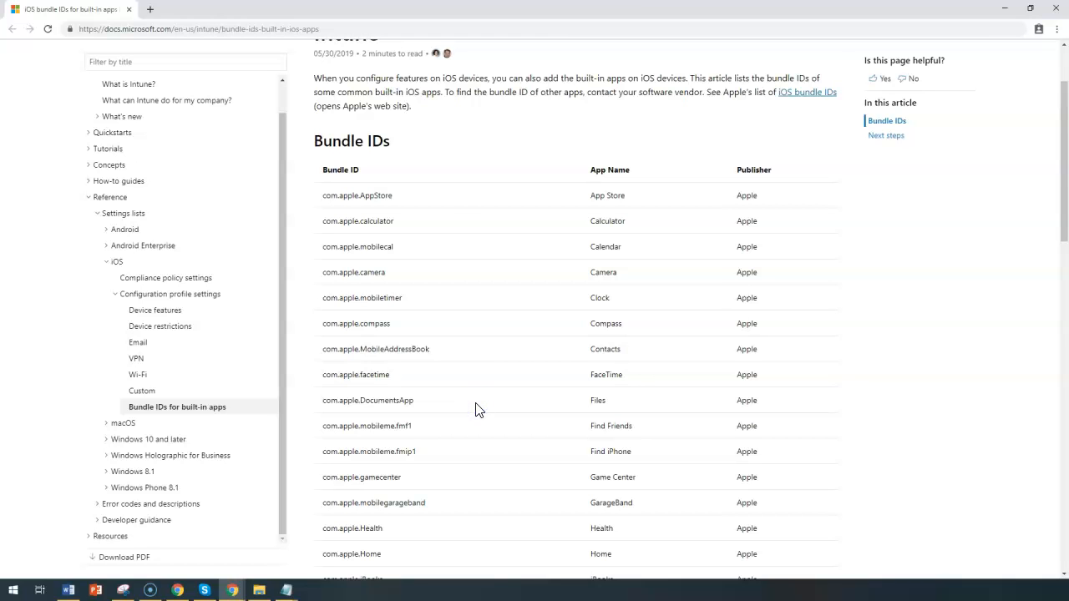
scroll(476, 409, down, 3)
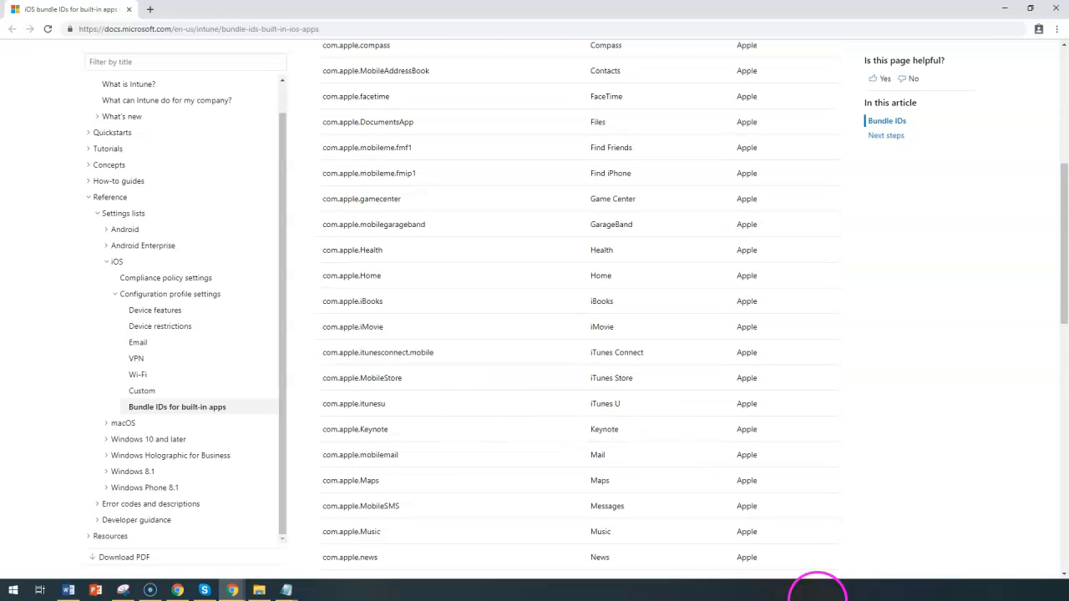
double_click(598, 455)
click(357, 458)
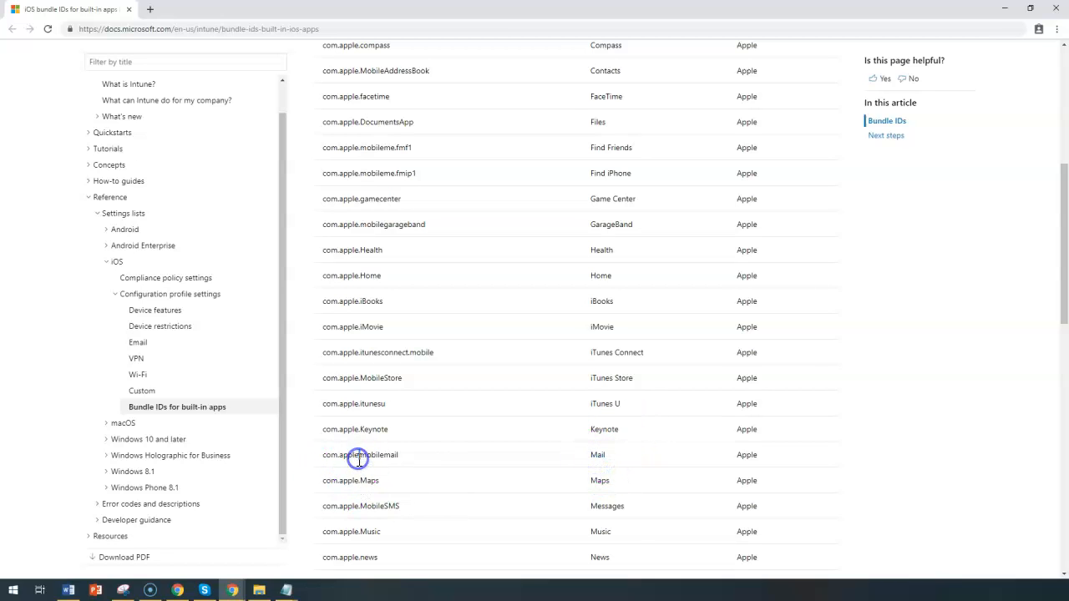
double_click(354, 457)
key(ctrl+c)
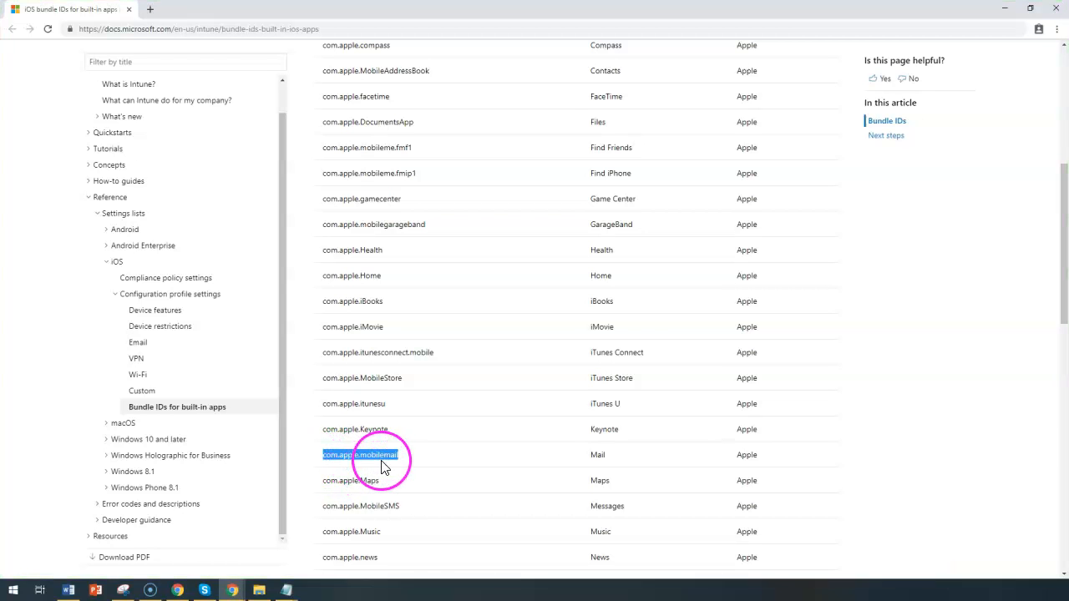
In the Azure portal, add the app Mail with bundle ID com.apple.mobilemail to the dock and confirm the dock settings.
key(alt+Tab)
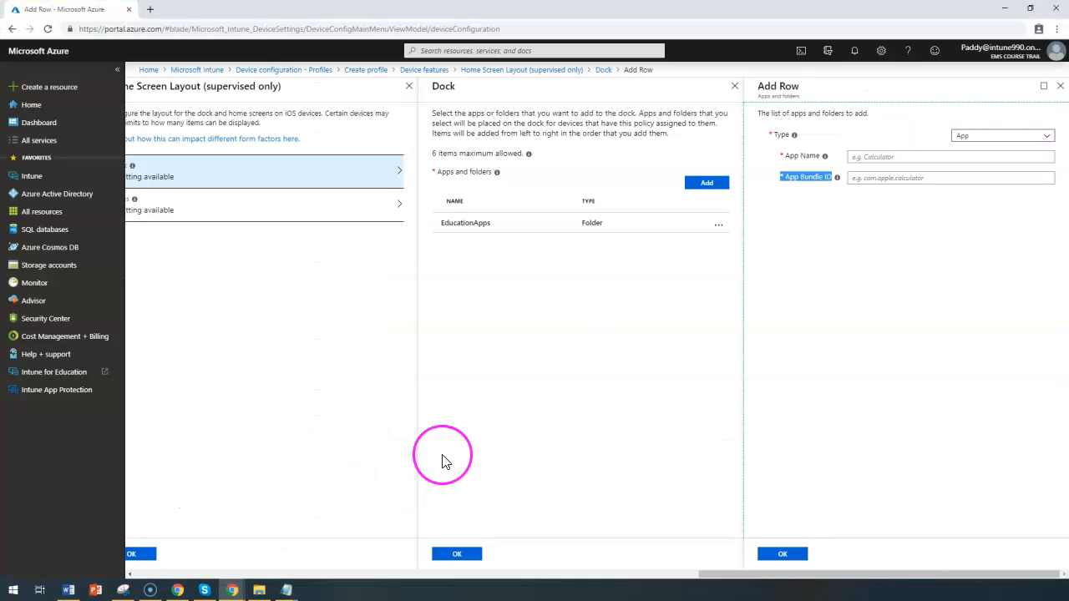
click(871, 177)
key(ctrl+v)
click(871, 158)
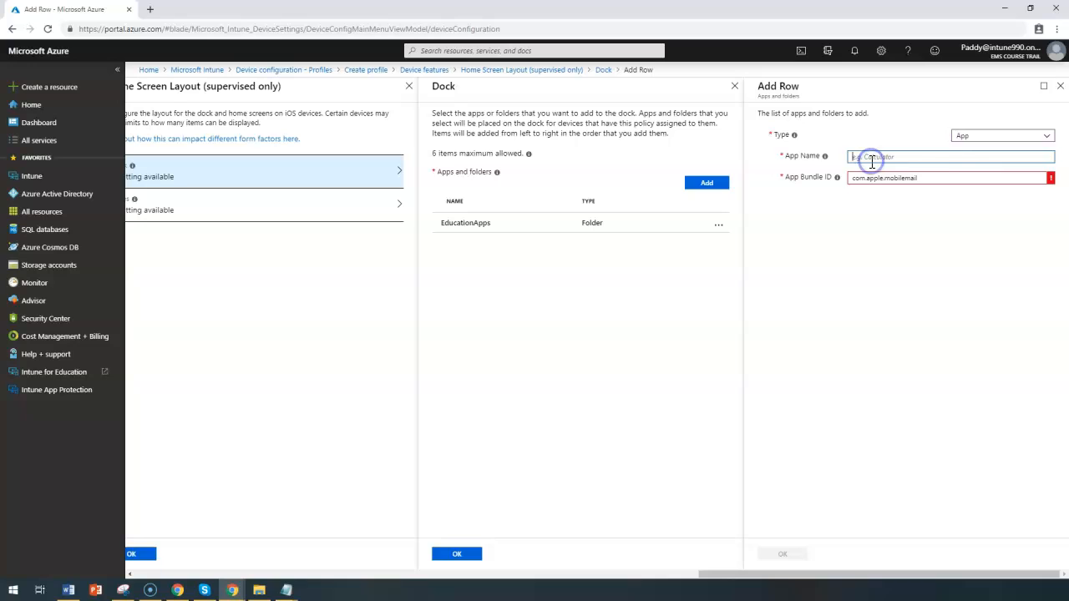
click(946, 181)
key(BackSpace)
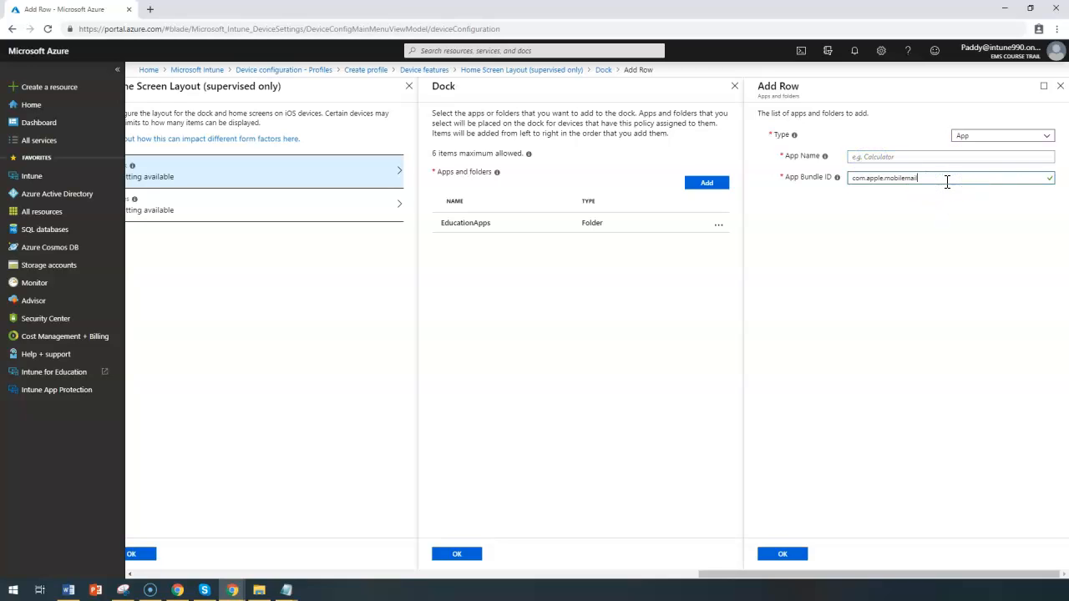
click(884, 158)
text(Mail)
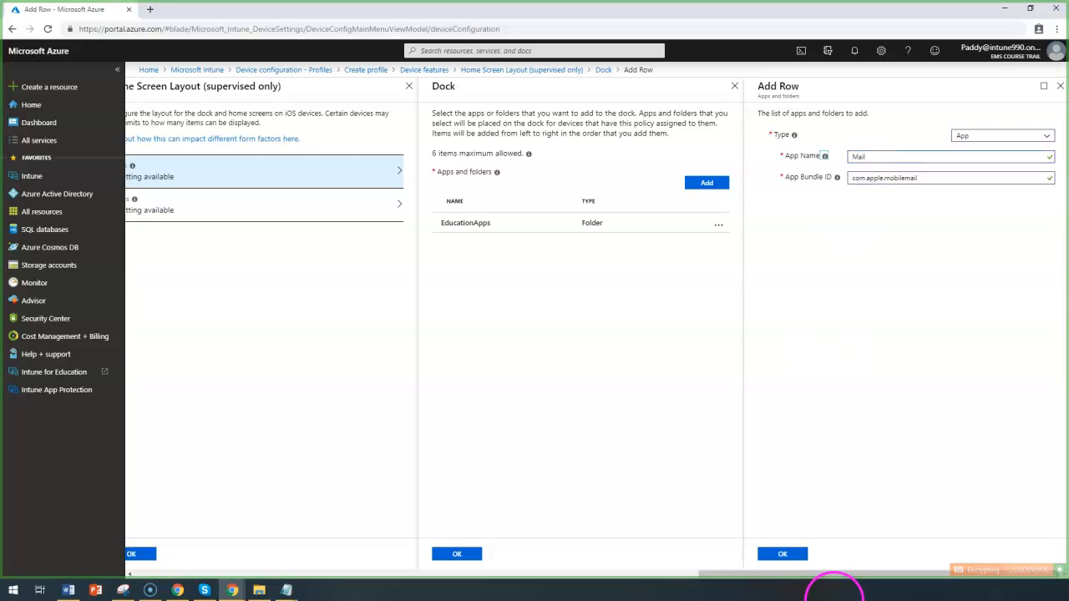
click(807, 554)
click(785, 553)
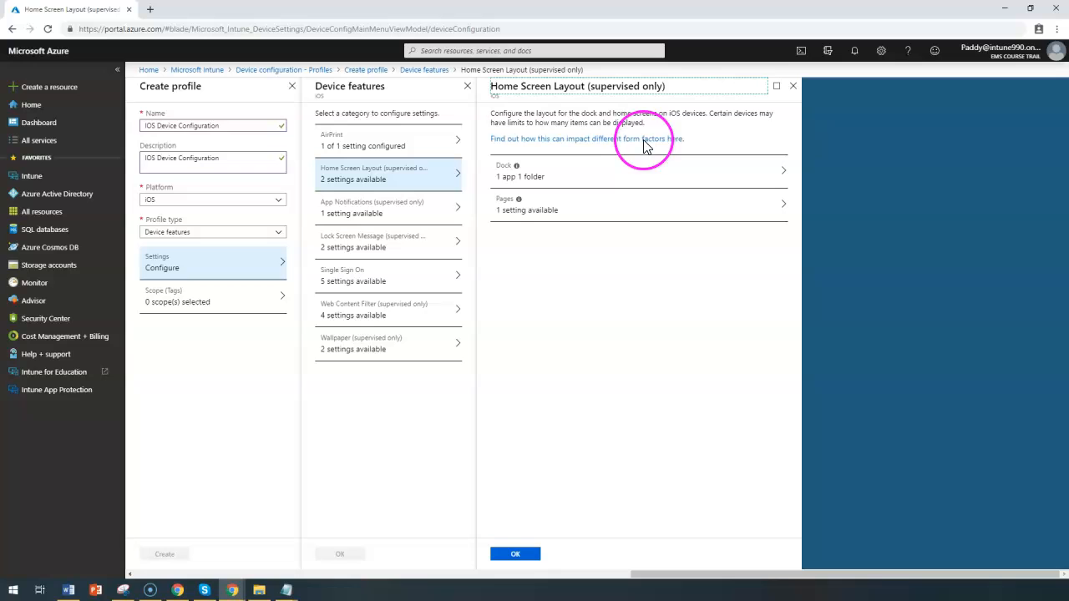
Start a new page in the home screen layout's list of pages and name it Games.
click(616, 202)
click(782, 225)
click(1033, 183)
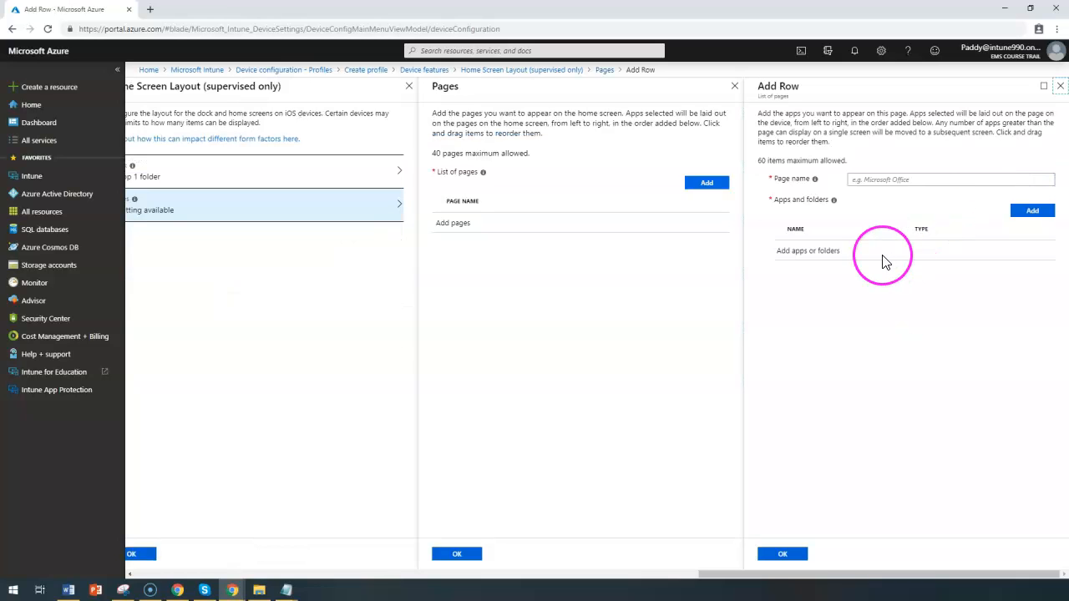
click(890, 179)
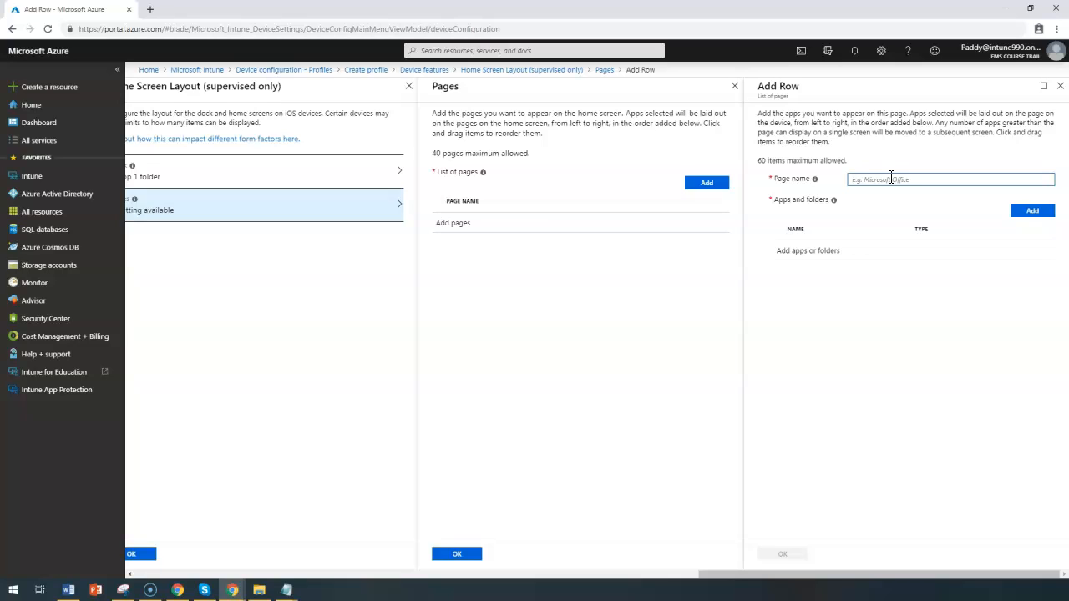
text(Game)
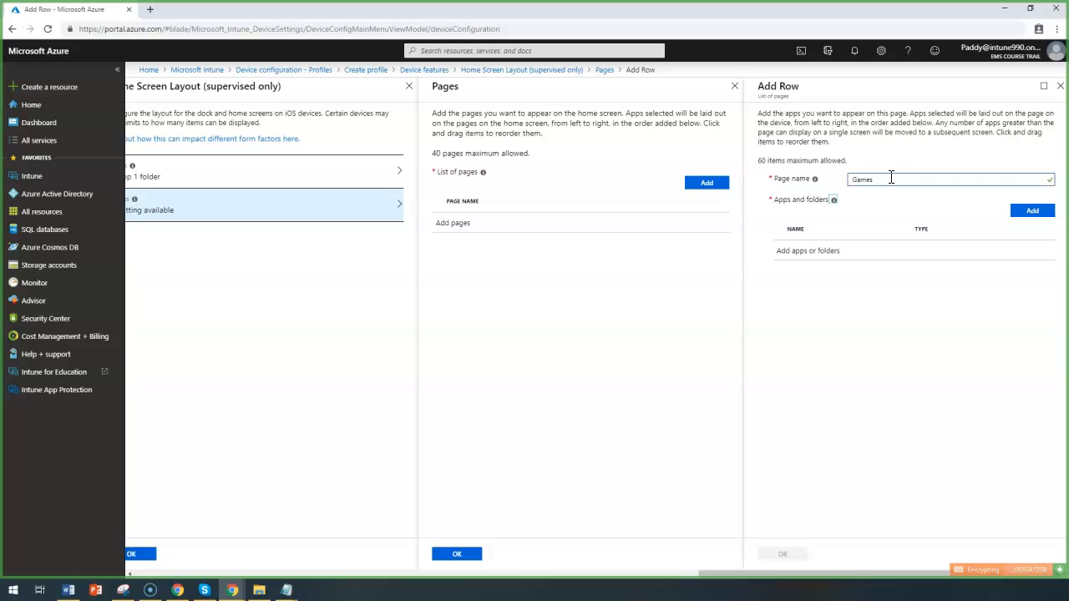
text(s)
Start an item of type App for the Games page and copy Game Center's bundle ID com.apple.gamecenter from the Microsoft Docs page.
click(1032, 212)
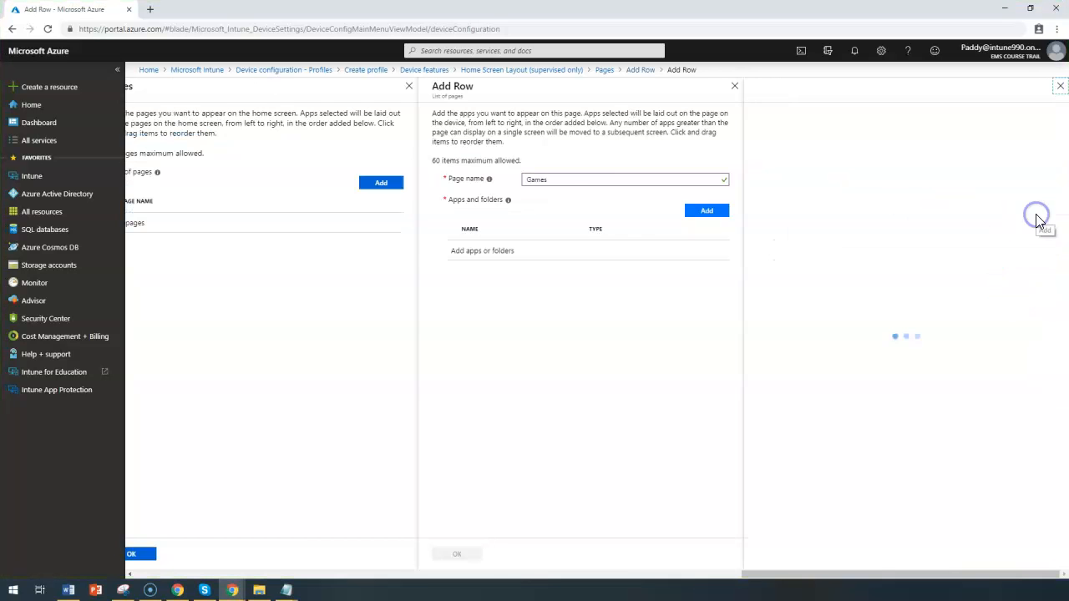
click(994, 136)
click(997, 138)
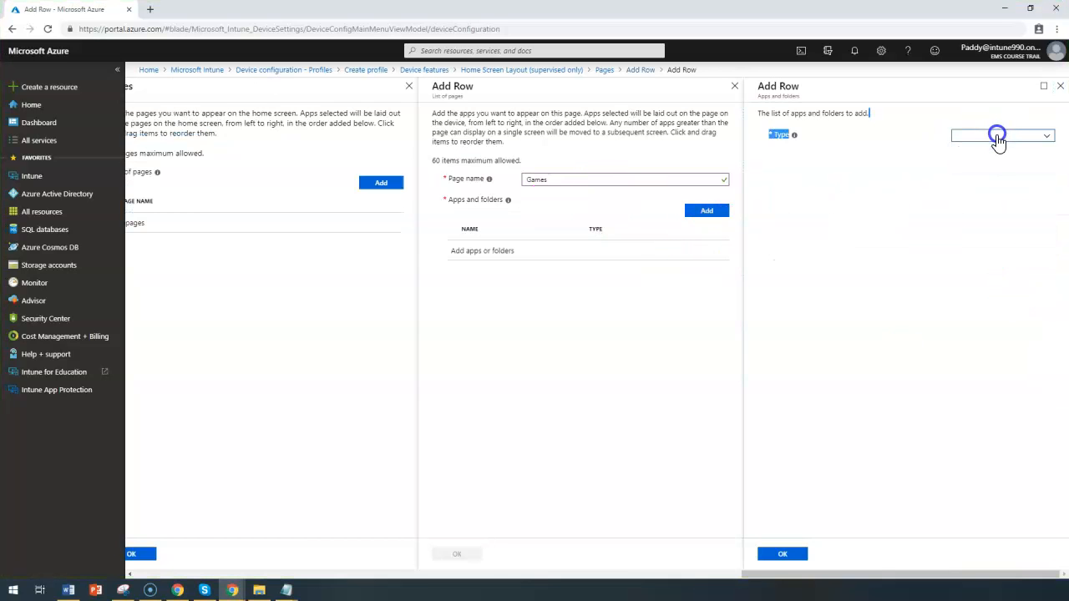
click(976, 136)
click(967, 152)
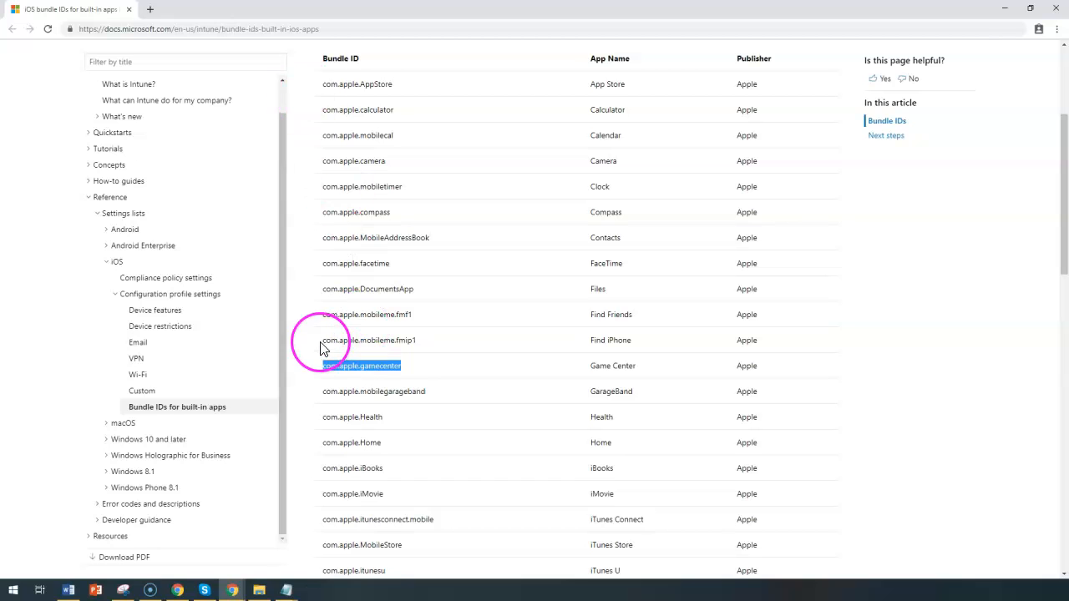
key(ctrl+c)
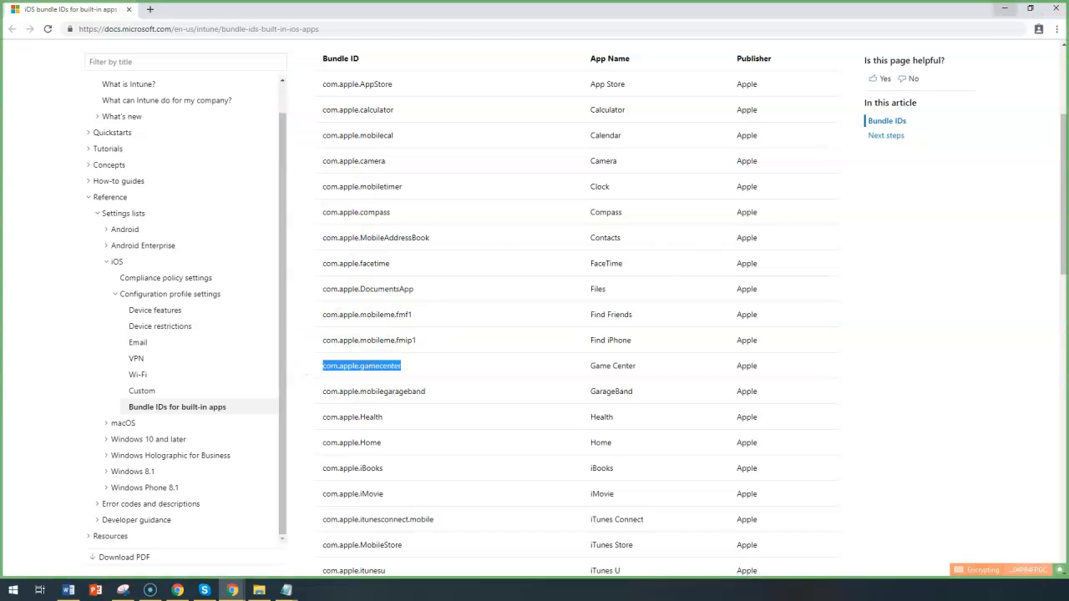
Return to the Azure portal and add the app GameCenter with bundle ID com.apple.gamecenter to the Games page.
click(1004, 8)
click(933, 177)
click(925, 156)
click(929, 179)
click(837, 135)
click(932, 178)
key(ctrl+v)
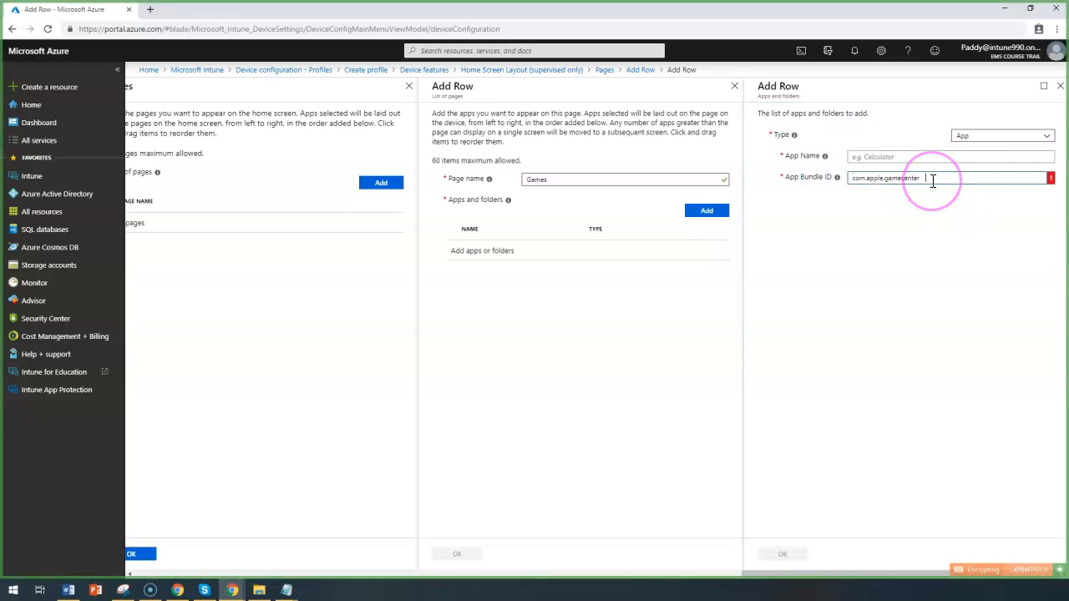
key(shift+Tab)
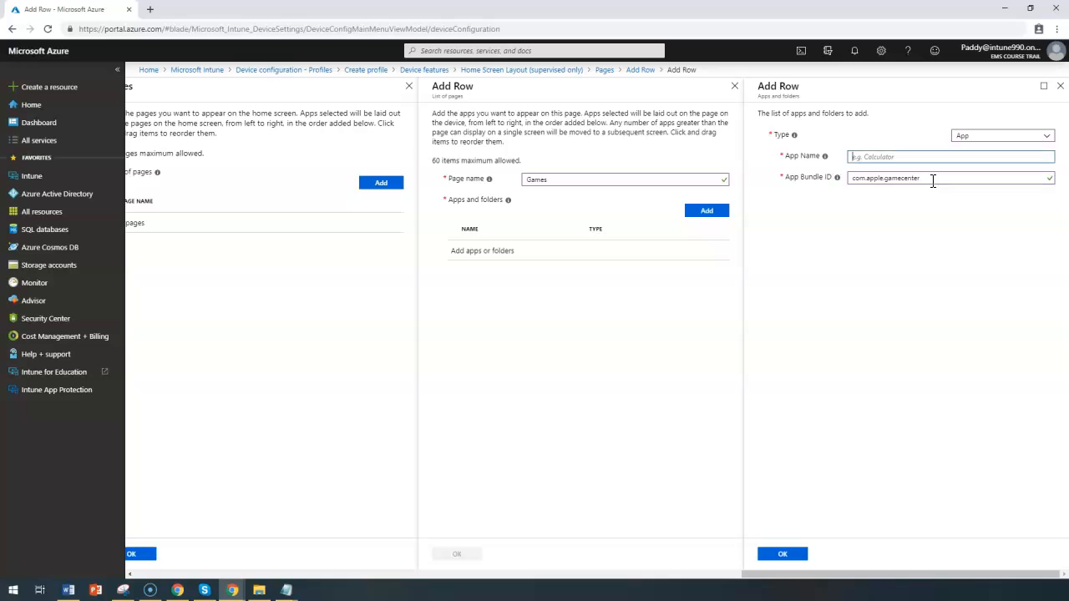
text(Game)
click(934, 192)
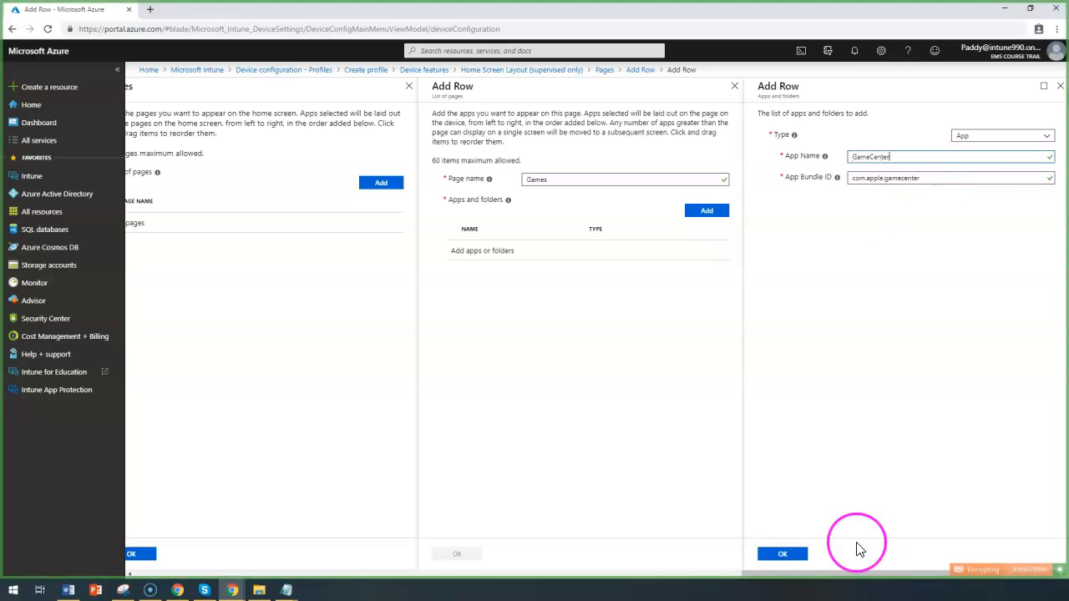
click(782, 553)
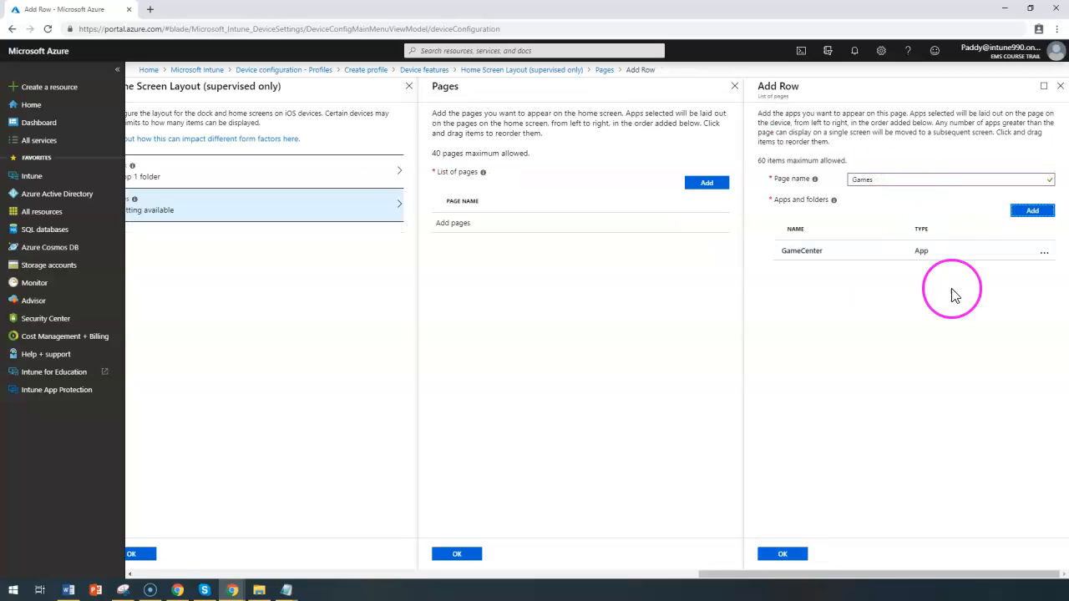
Confirm the Games page, the list of pages and the Home Screen Layout settings.
click(789, 555)
click(802, 553)
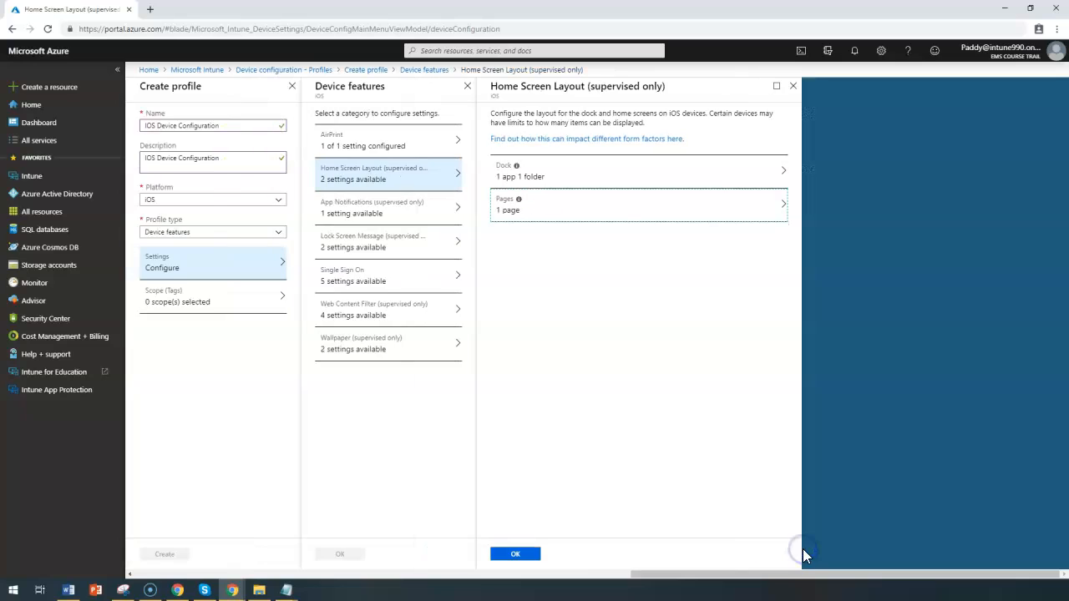
click(515, 553)
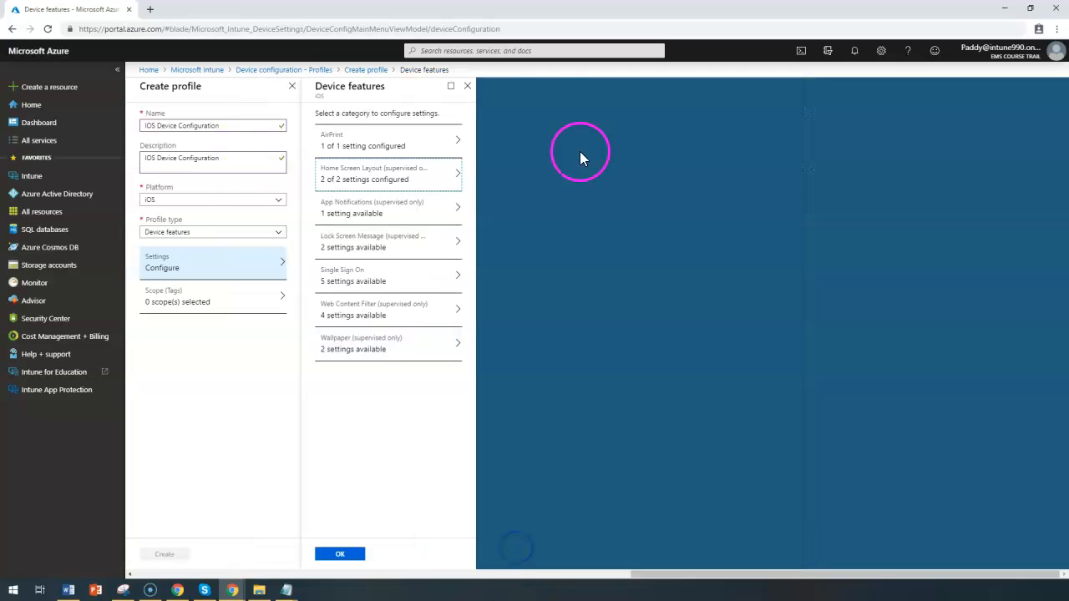
Open the App Notifications settings and start a new app notification entry, highlighting the supported iOS version note and the App bundle ID label.
click(417, 207)
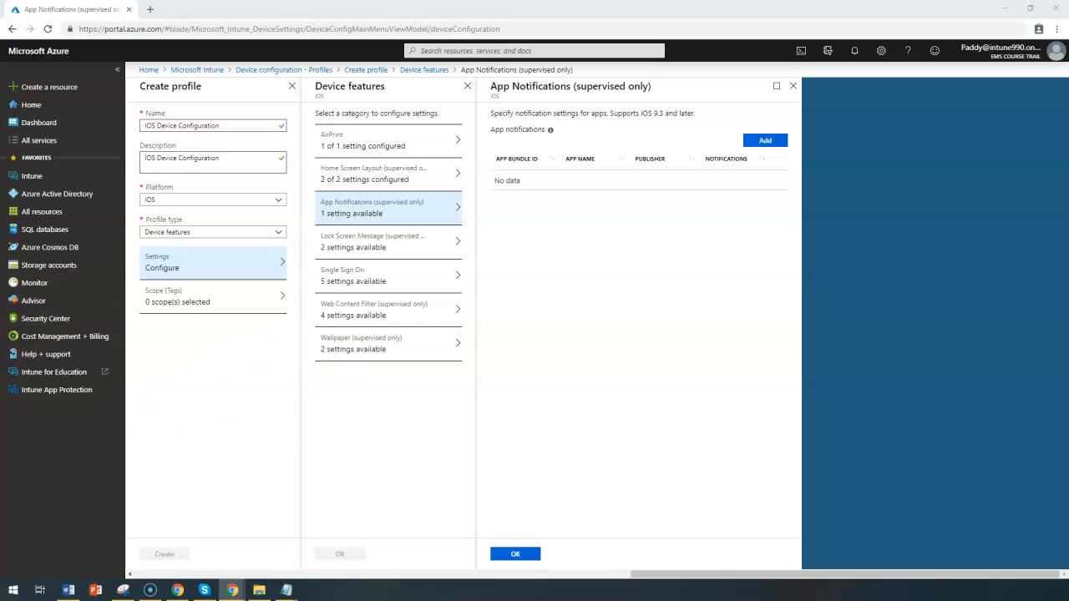
click(370, 236)
click(370, 216)
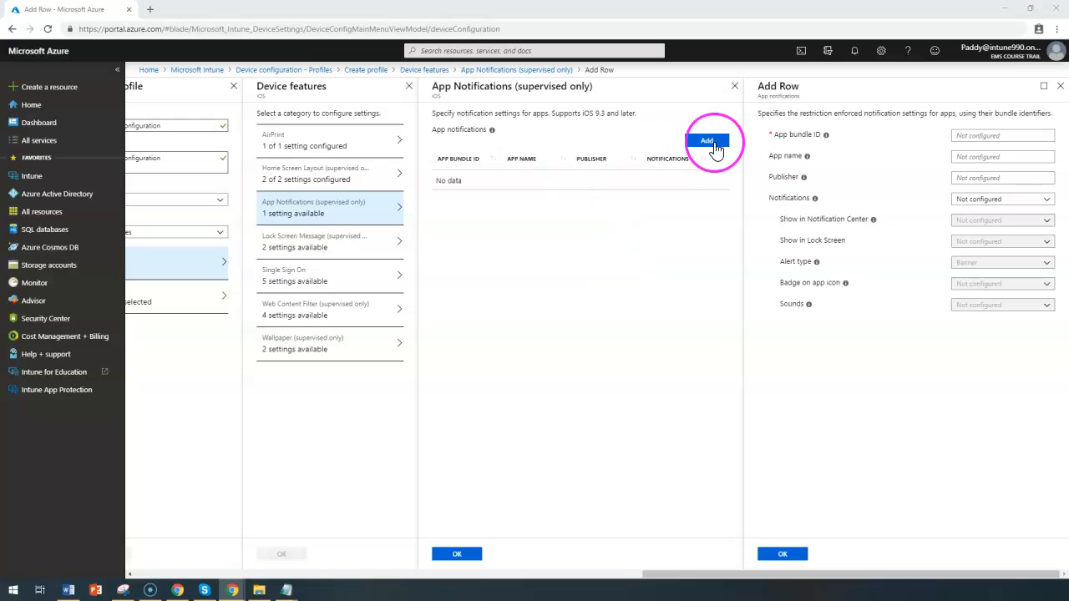
drag(567, 113, 638, 114)
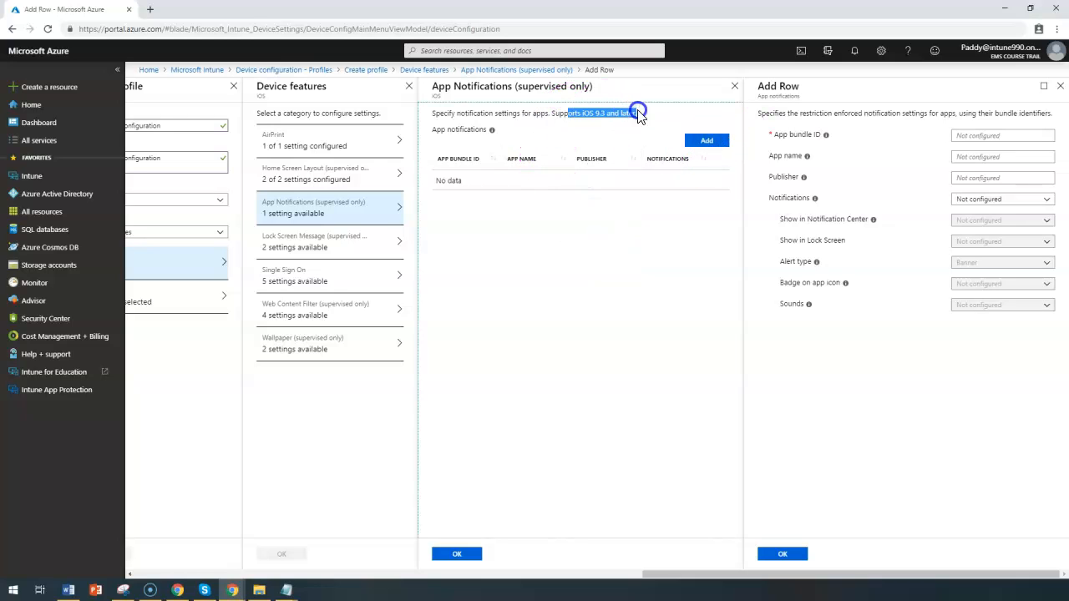
drag(743, 575, 880, 563)
drag(772, 134, 820, 135)
Examine the list of bundle IDs for built-in iOS apps on the Microsoft Docs page.
click(247, 594)
click(357, 532)
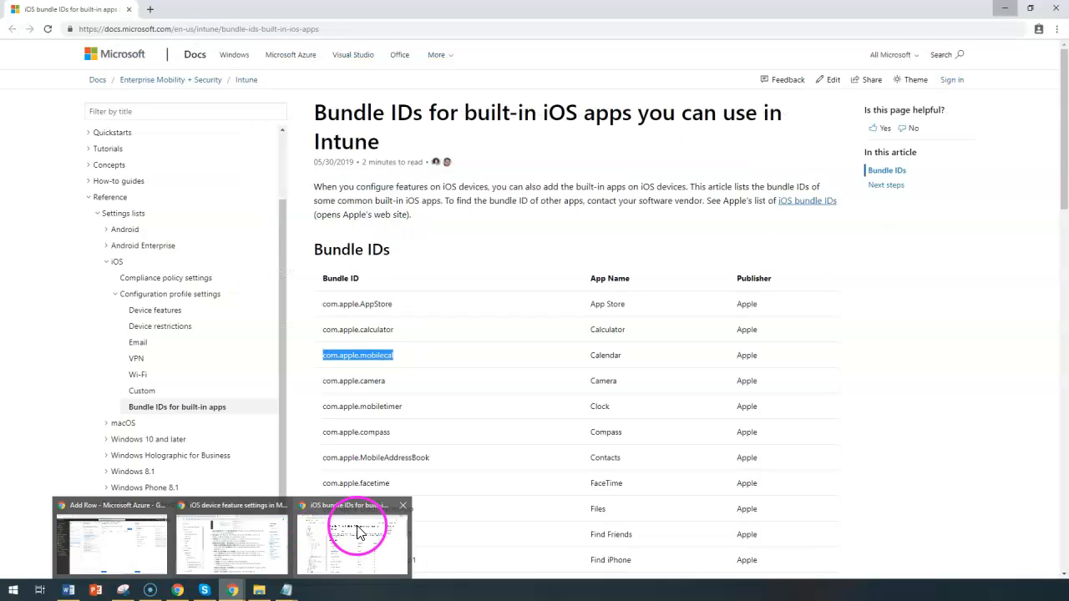
click(565, 335)
click(237, 589)
click(334, 541)
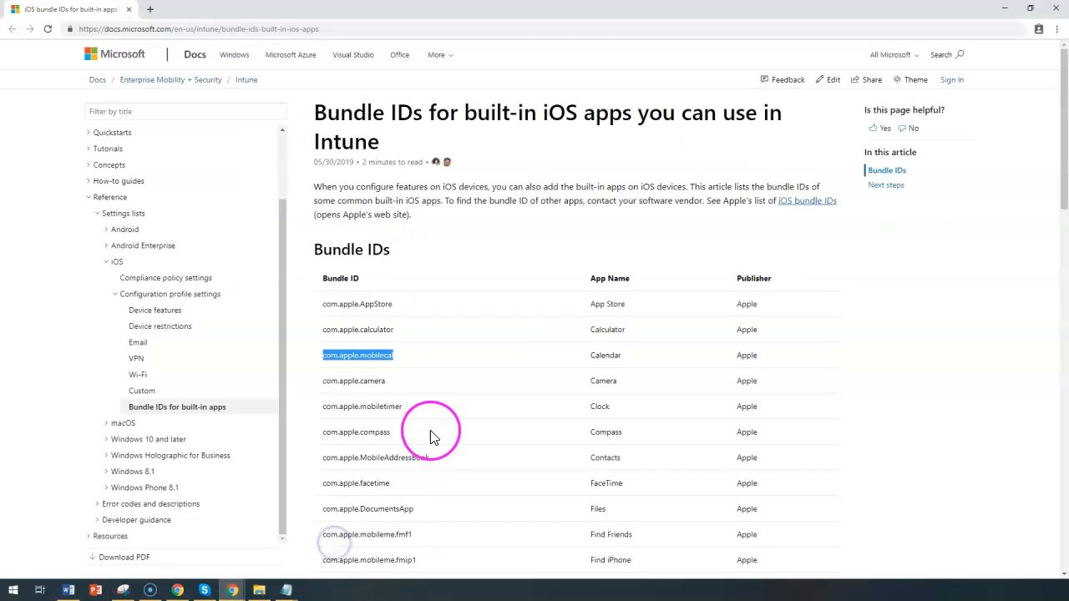
scroll(435, 430, down, 3)
scroll(445, 430, down, 10)
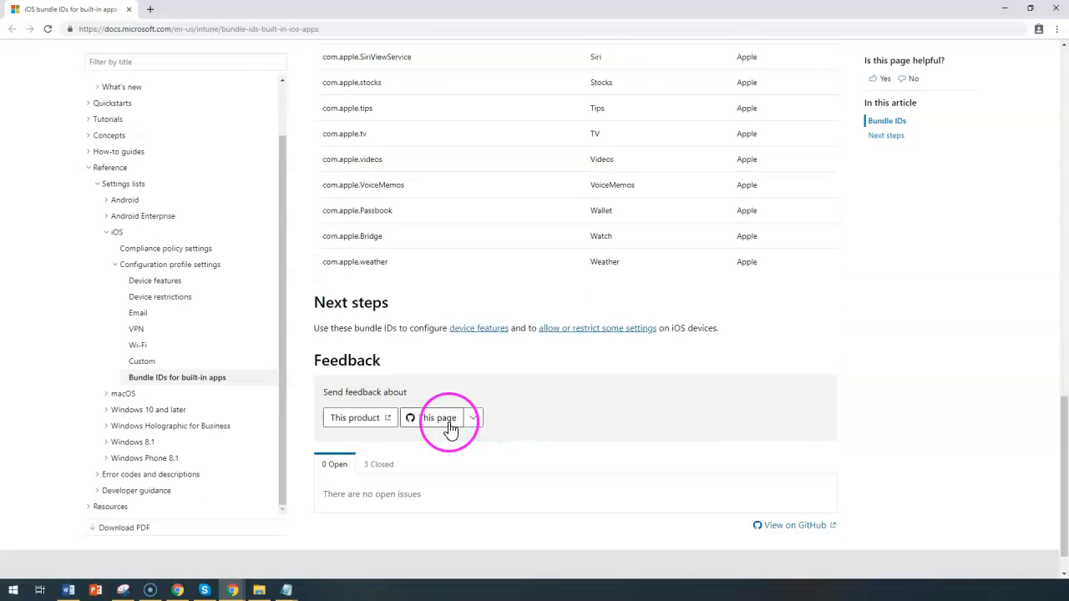
scroll(457, 404, up, 12)
scroll(456, 404, up, 1)
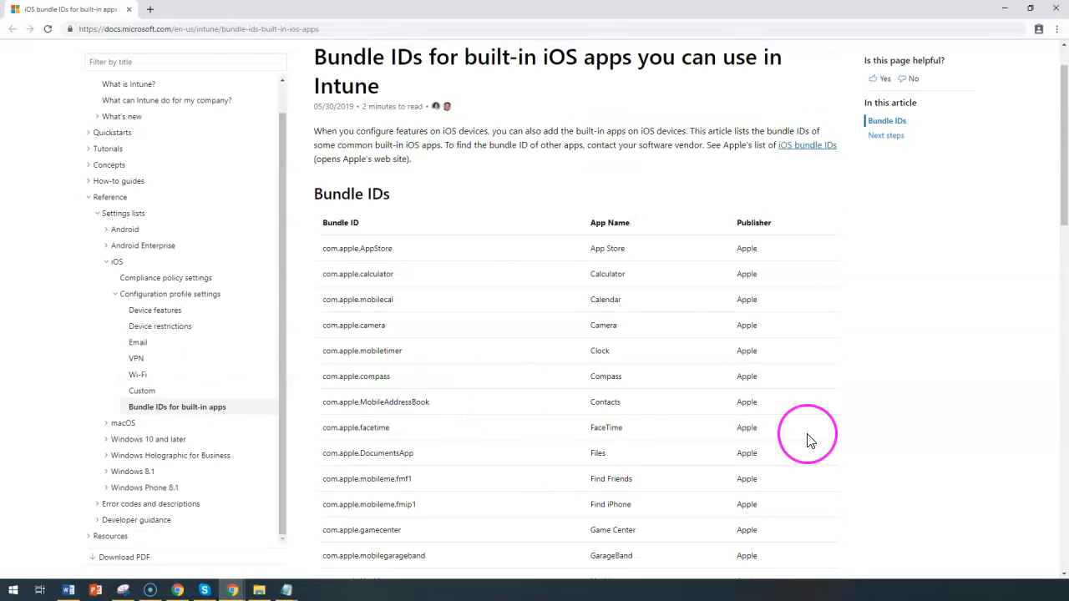
Return to the Azure portal and enter Calender as the App bundle ID and com.apple.mobilecal as the App name of the notification entry.
click(1012, 10)
click(983, 135)
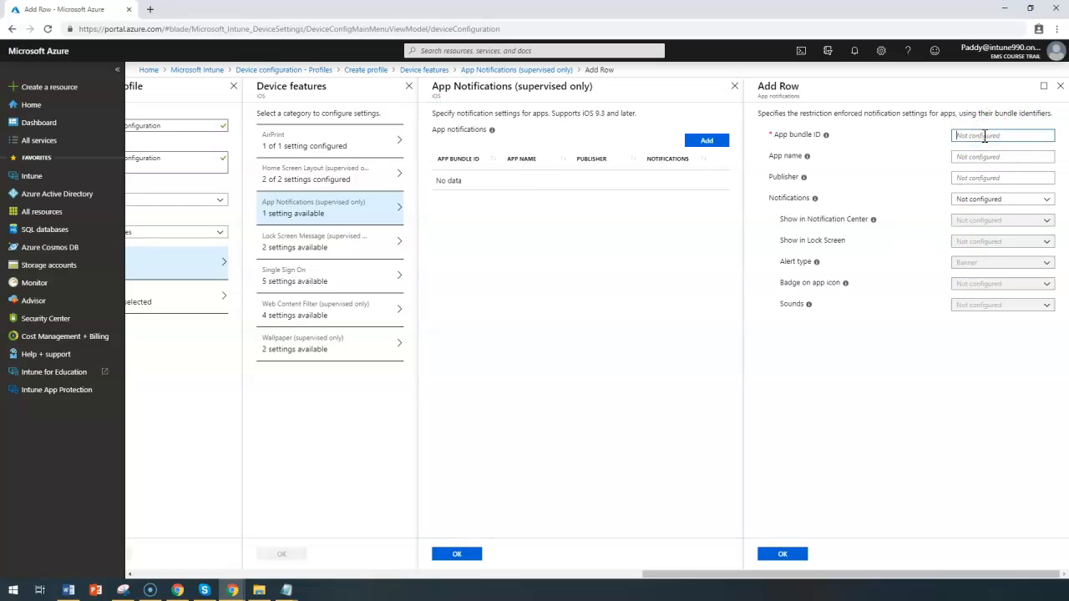
text(Calender)
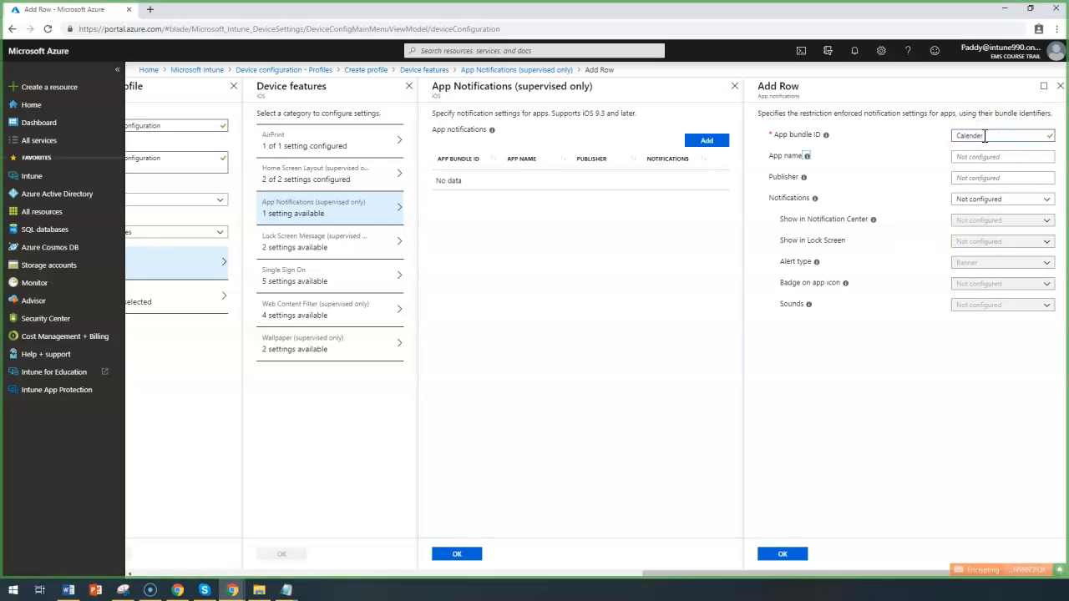
key(Tab)
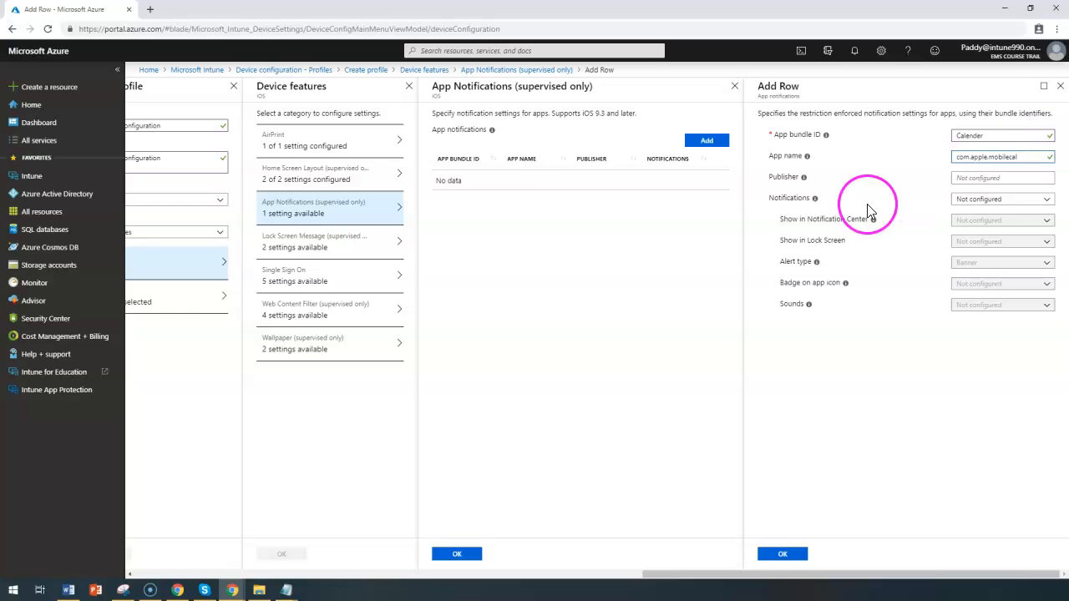
click(987, 178)
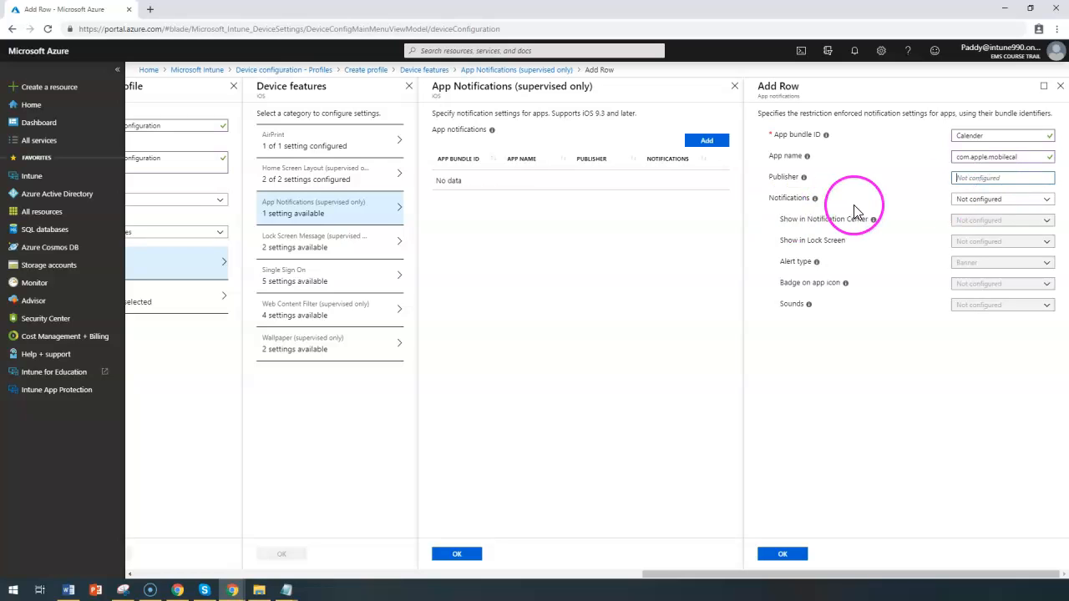
triple_click(985, 157)
Enable Notifications for the calendar app, including Show in Notification Center and Show in Lock Screen.
click(977, 201)
click(965, 213)
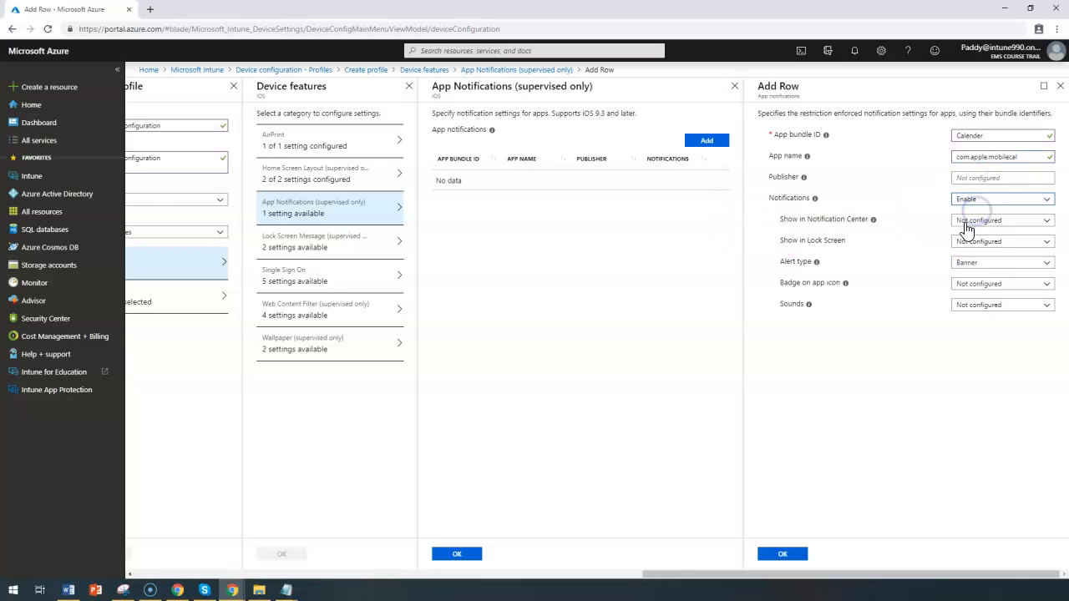
triple_click(781, 156)
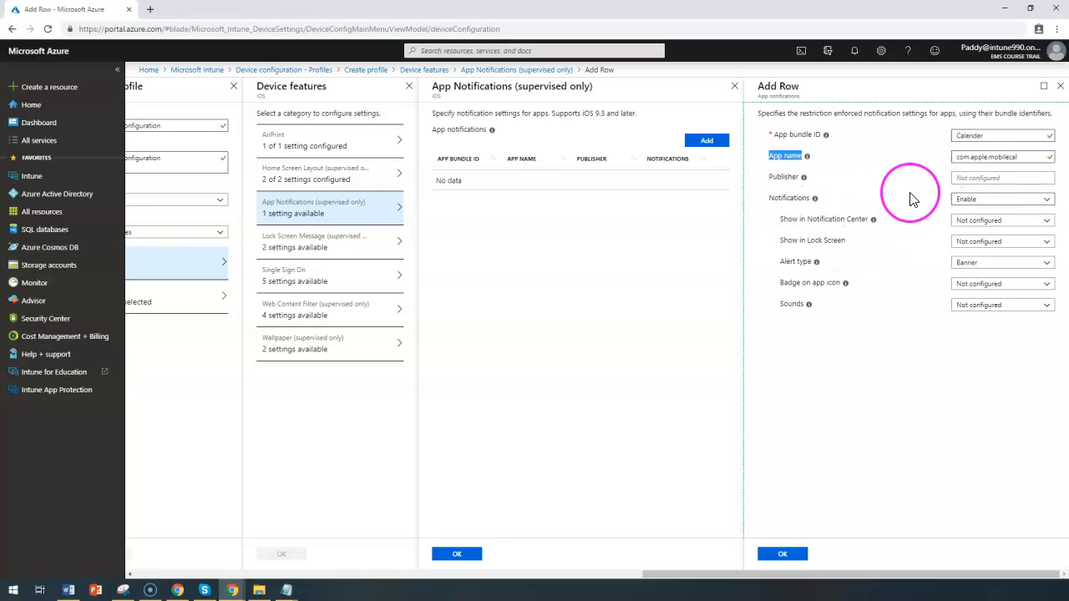
drag(780, 220, 868, 222)
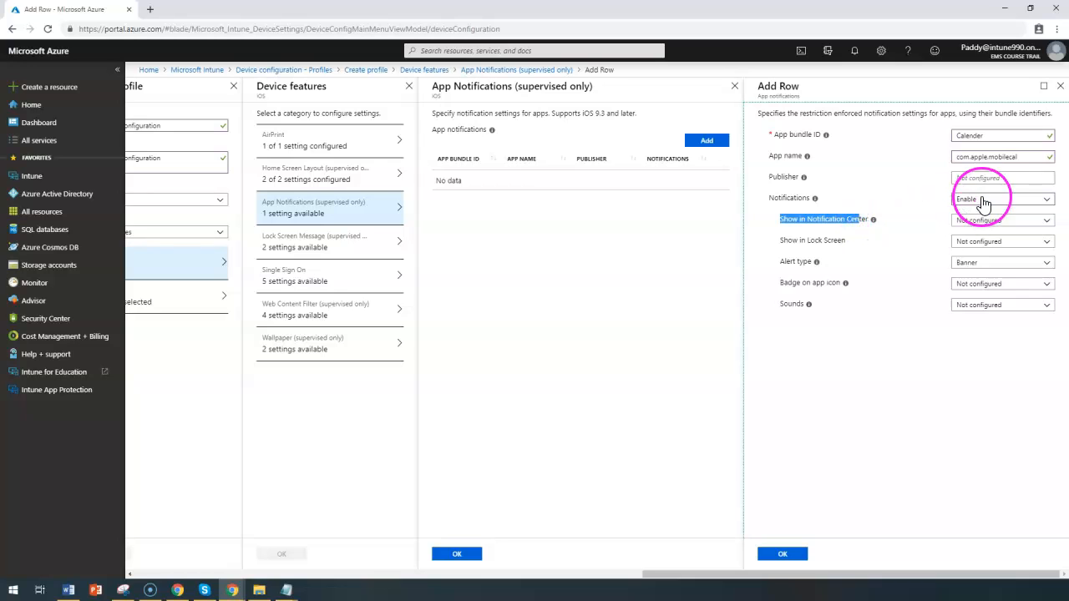
click(972, 226)
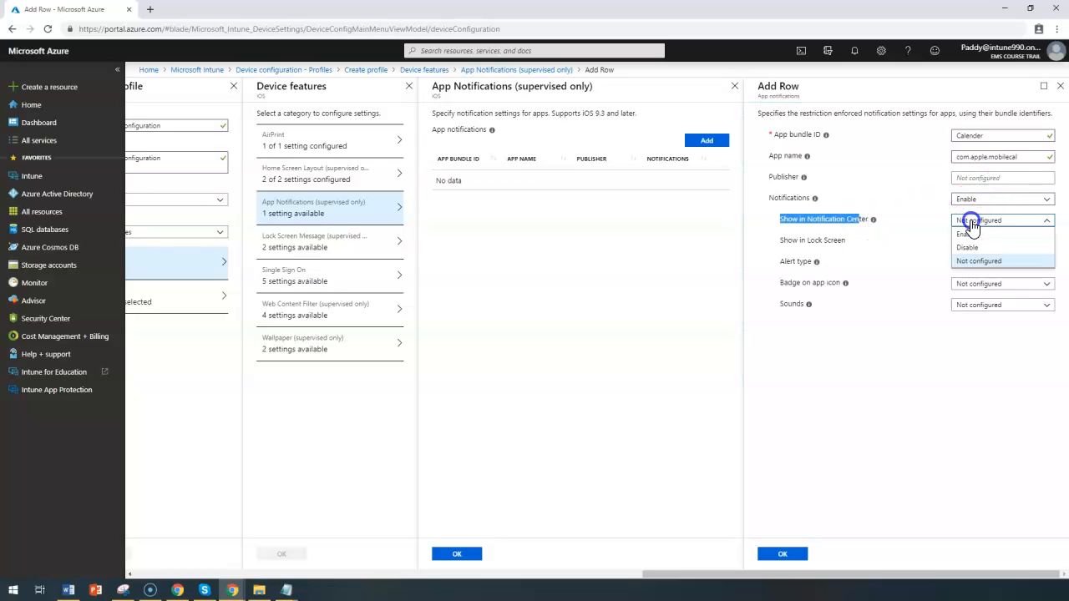
click(973, 235)
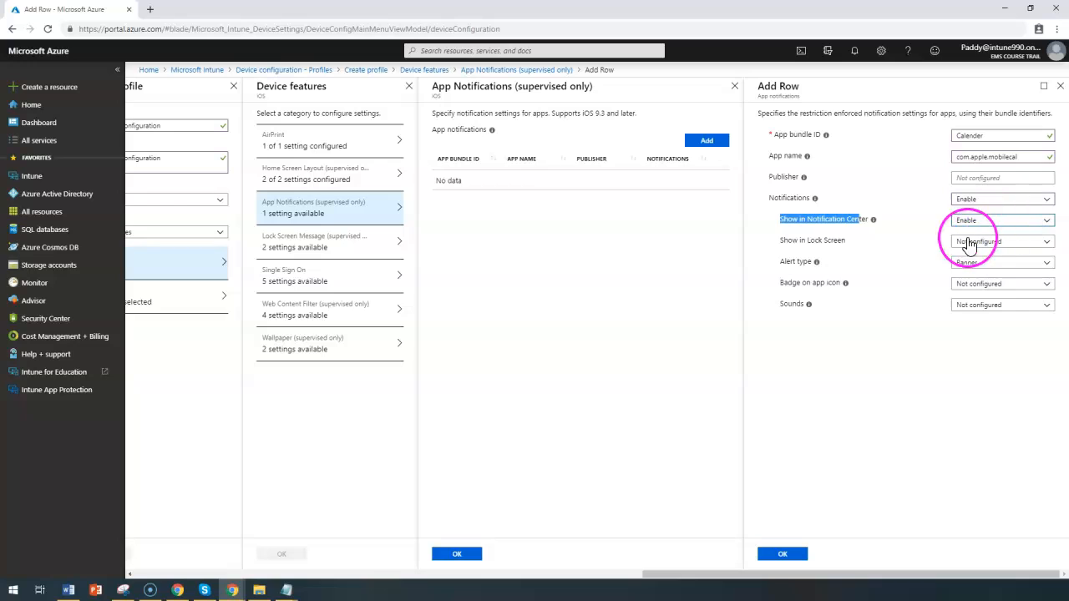
drag(779, 240, 846, 241)
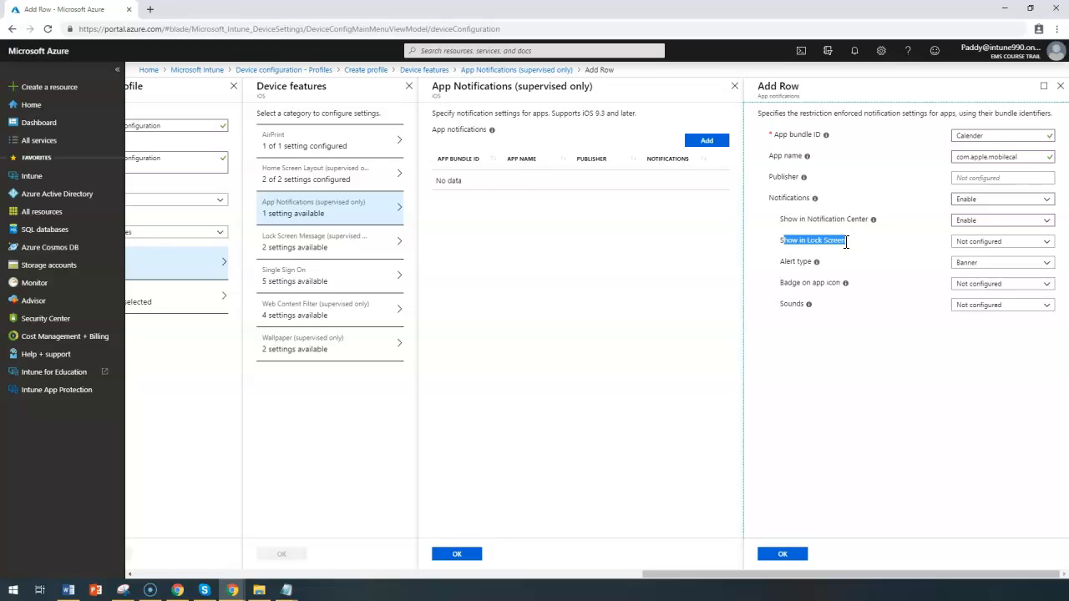
click(971, 242)
click(974, 256)
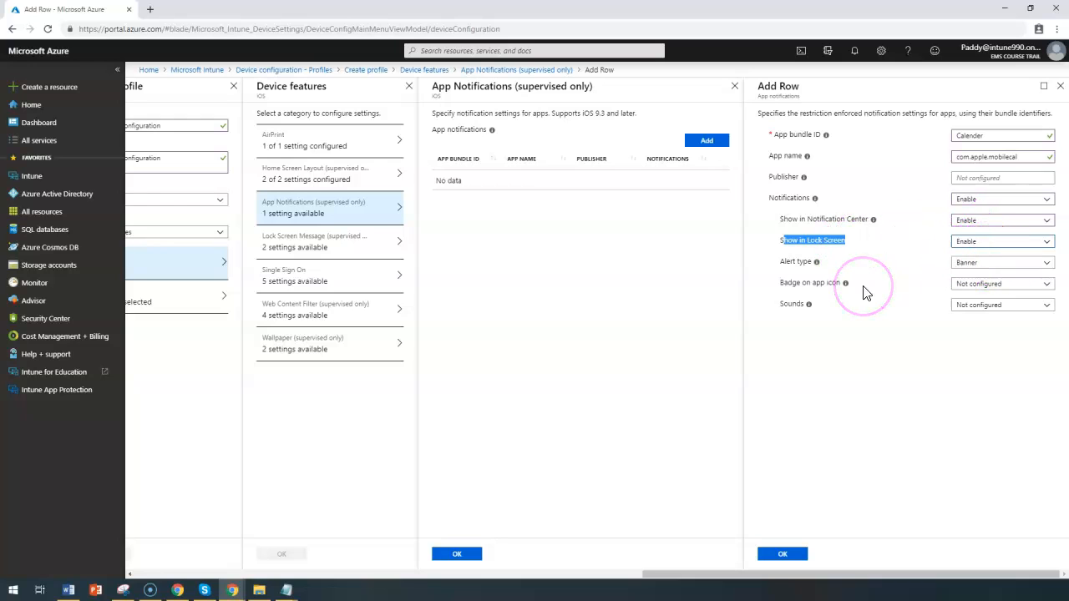
Keep the alert type at Banner, enable Badge on app icon and Sounds, and confirm the entry and the App Notifications settings.
drag(789, 262, 807, 264)
click(1022, 265)
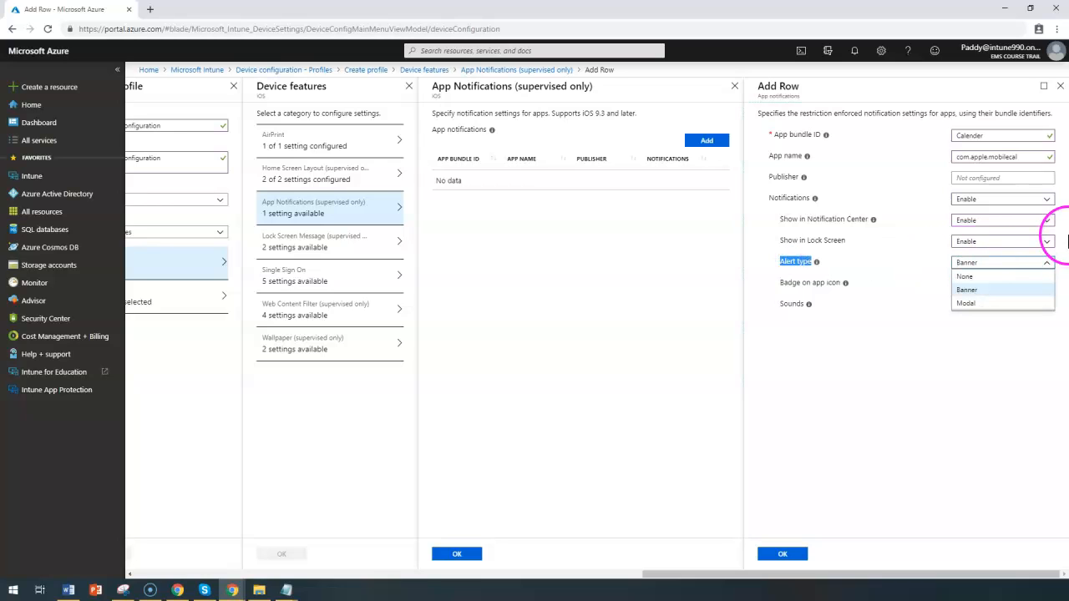
click(822, 359)
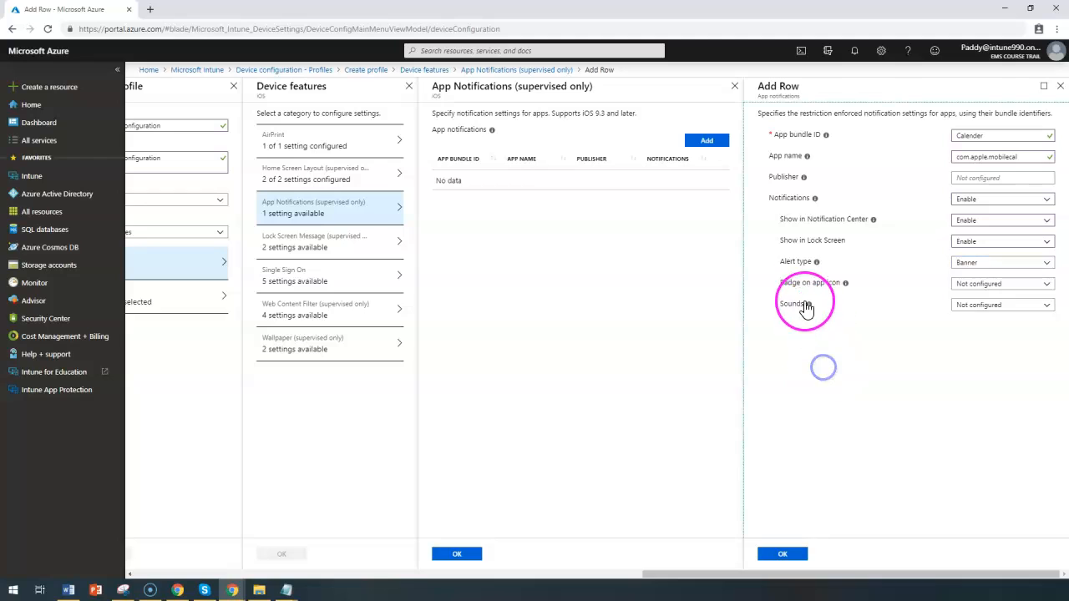
click(994, 288)
click(979, 304)
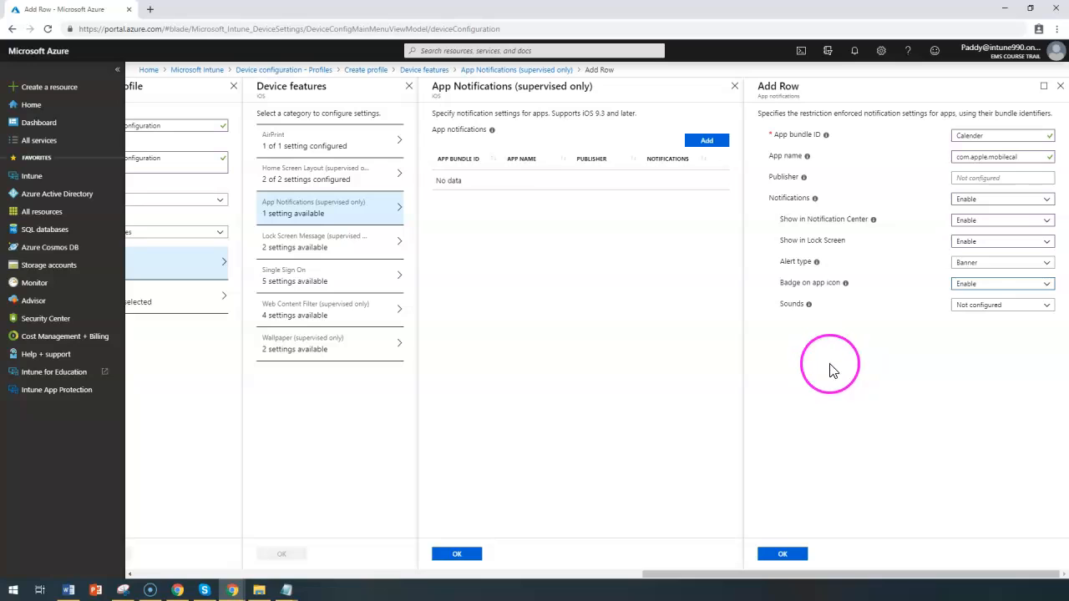
click(985, 306)
click(978, 321)
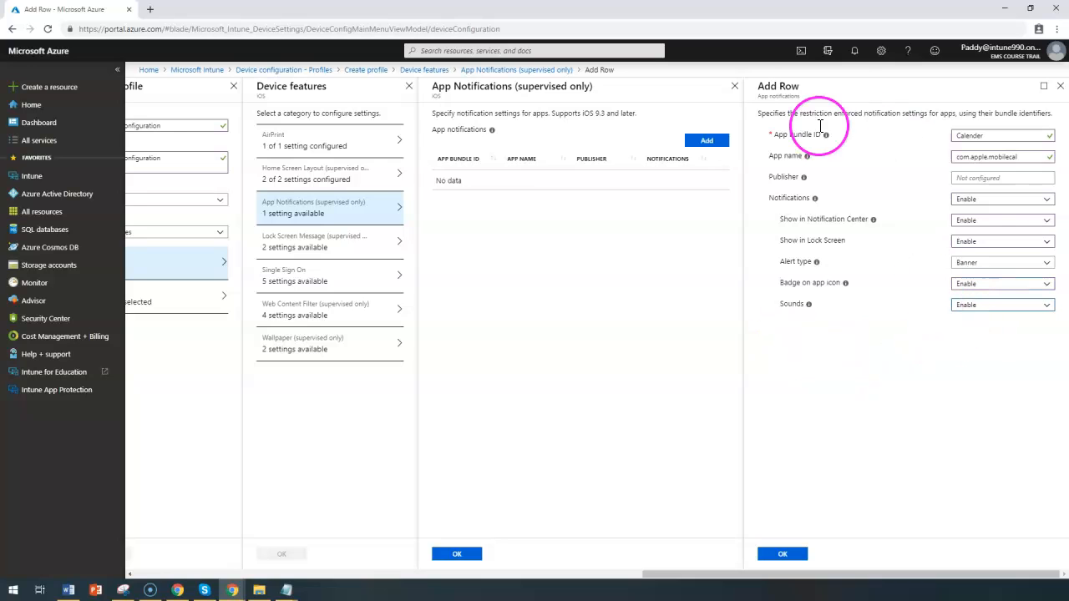
click(782, 553)
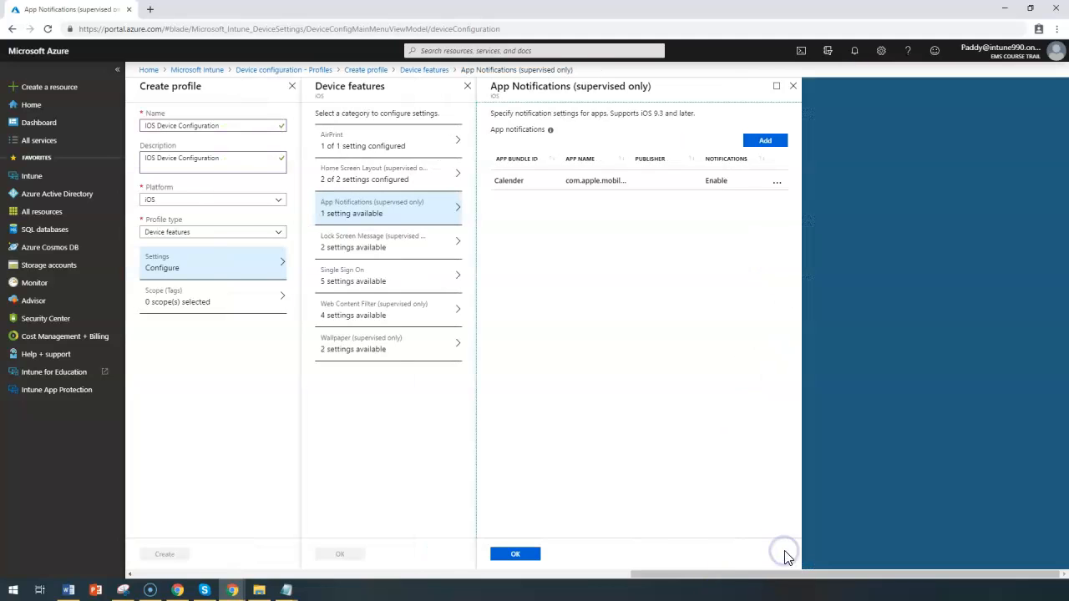
click(516, 553)
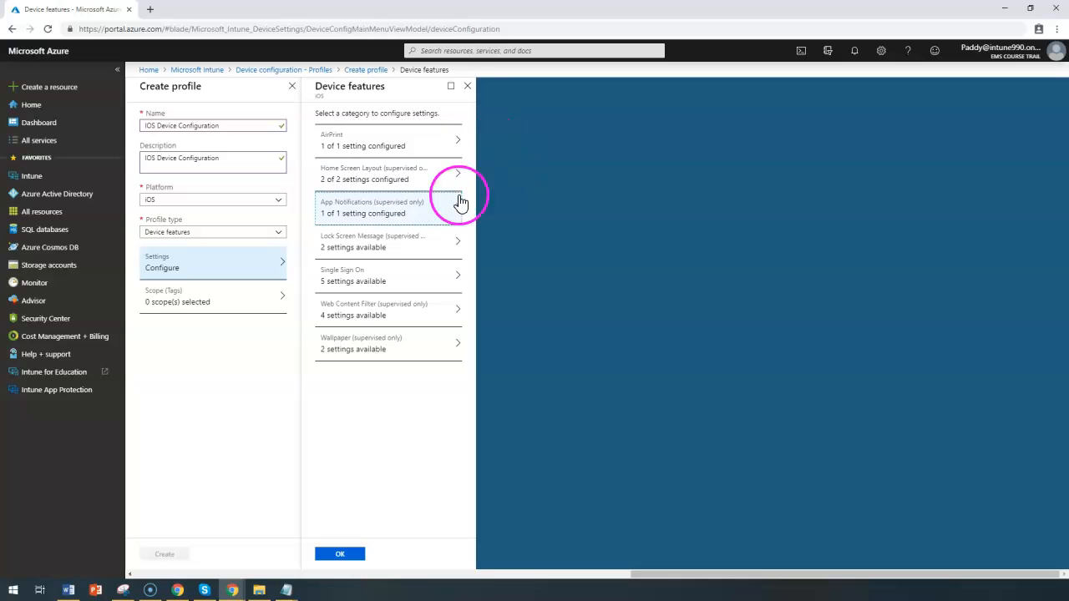
Open the Lock Screen Message settings and examine the "If Lost, Return to..." message and asset tag information fields.
click(389, 246)
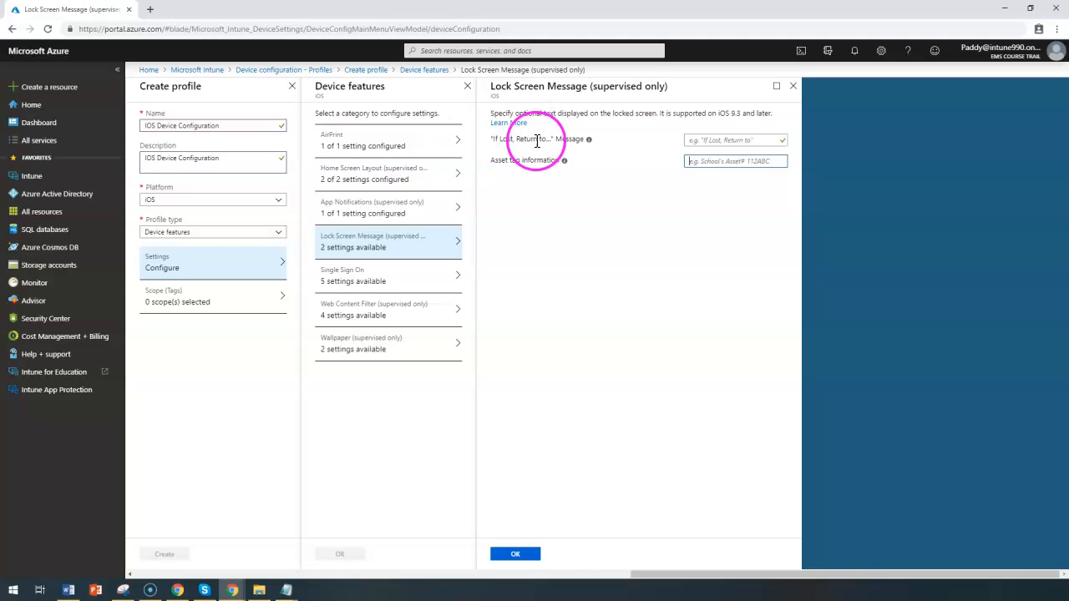
double_click(569, 138)
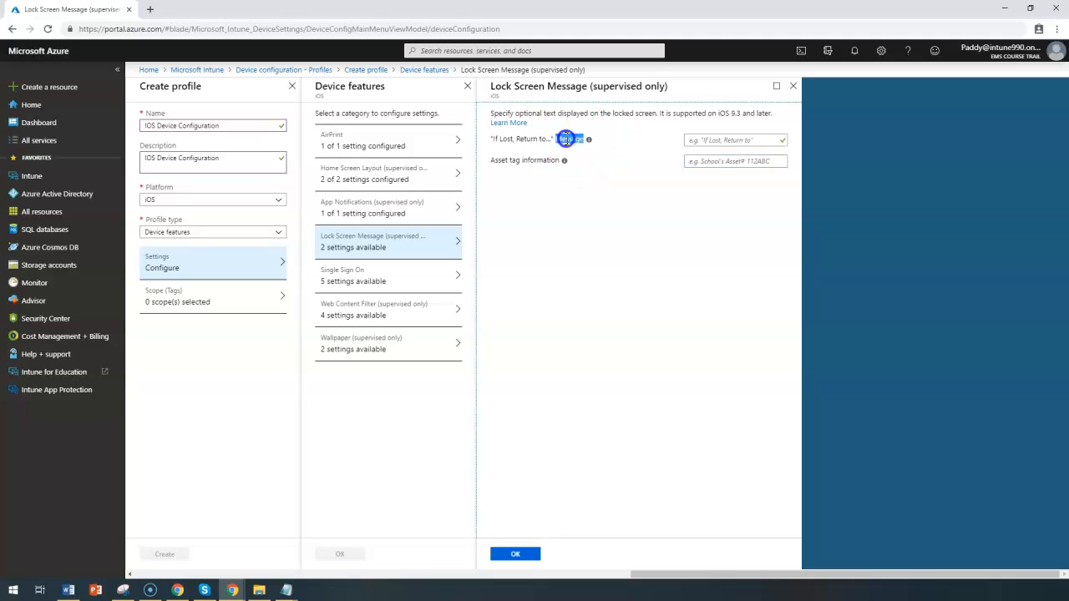
triple_click(516, 161)
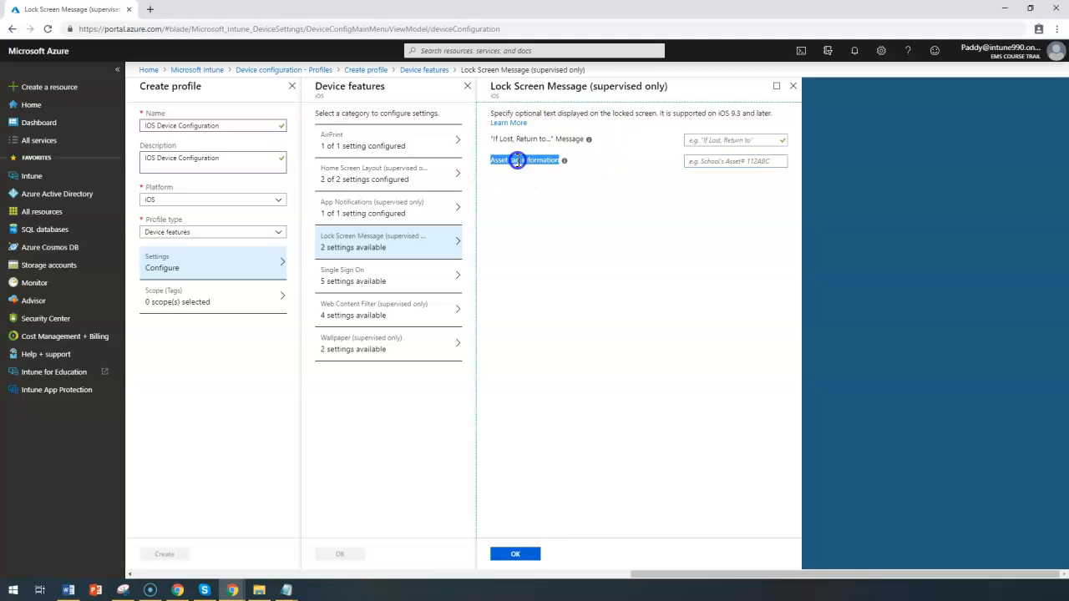
double_click(568, 138)
click(729, 138)
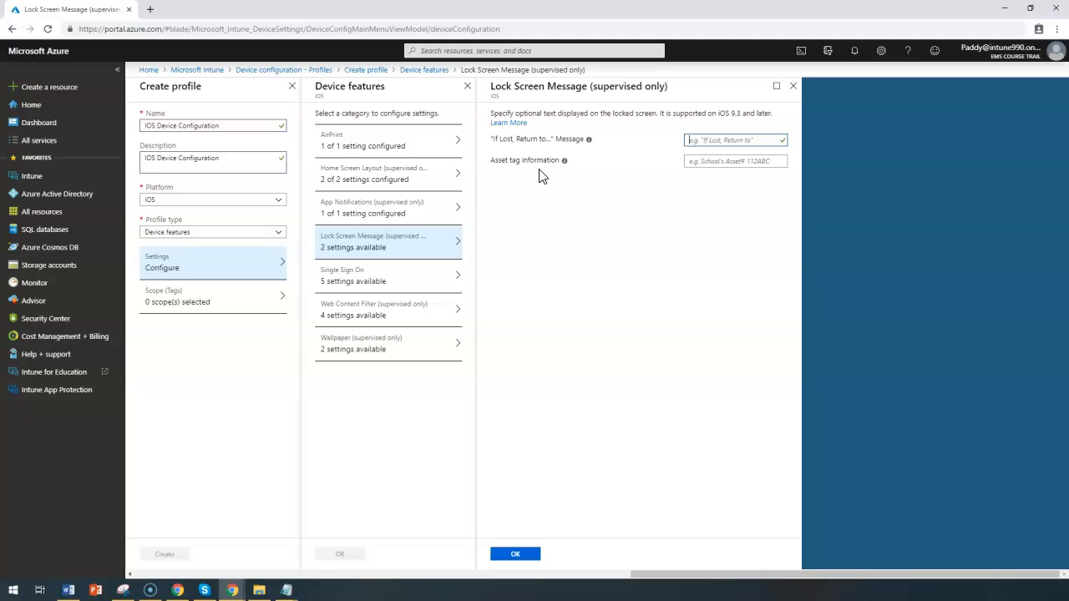
click(758, 161)
click(768, 160)
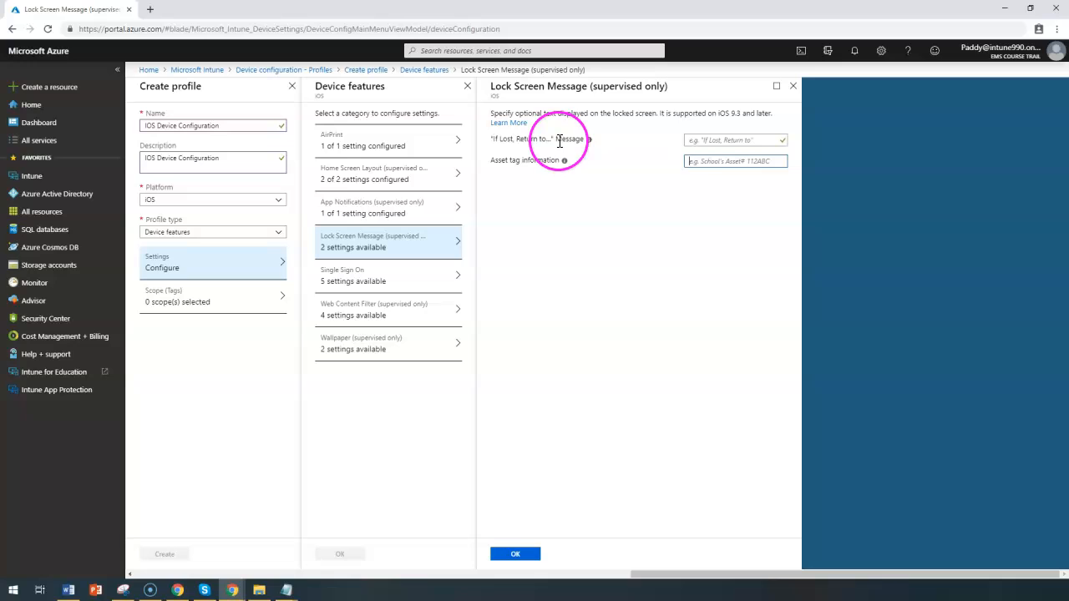
Enter an "If found, call" message with the contact's name and phone number, set the asset tag to 123456789ABC, and confirm the Lock Screen Message settings.
click(702, 139)
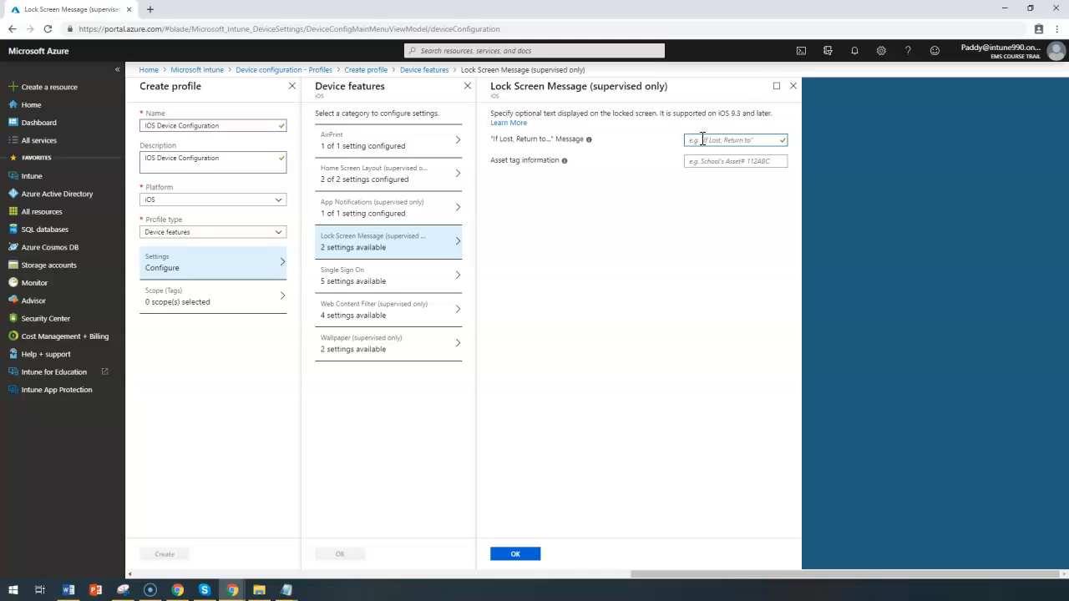
click(703, 160)
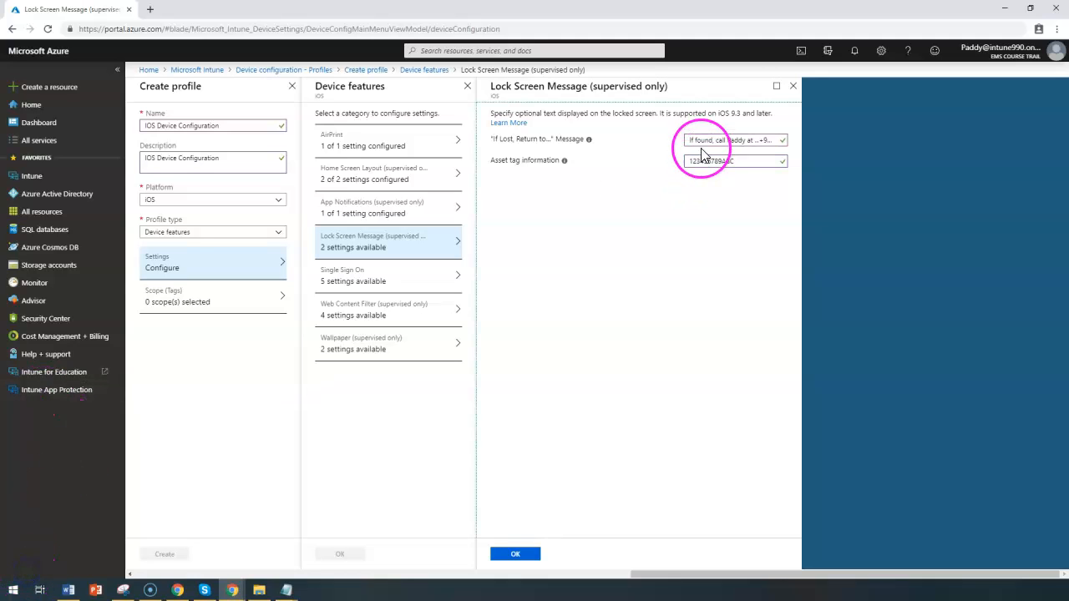
mouse_move(691, 140)
mouse_down()
mouse_move(789, 142)
mouse_move(689, 151)
mouse_up()
drag(524, 164, 549, 164)
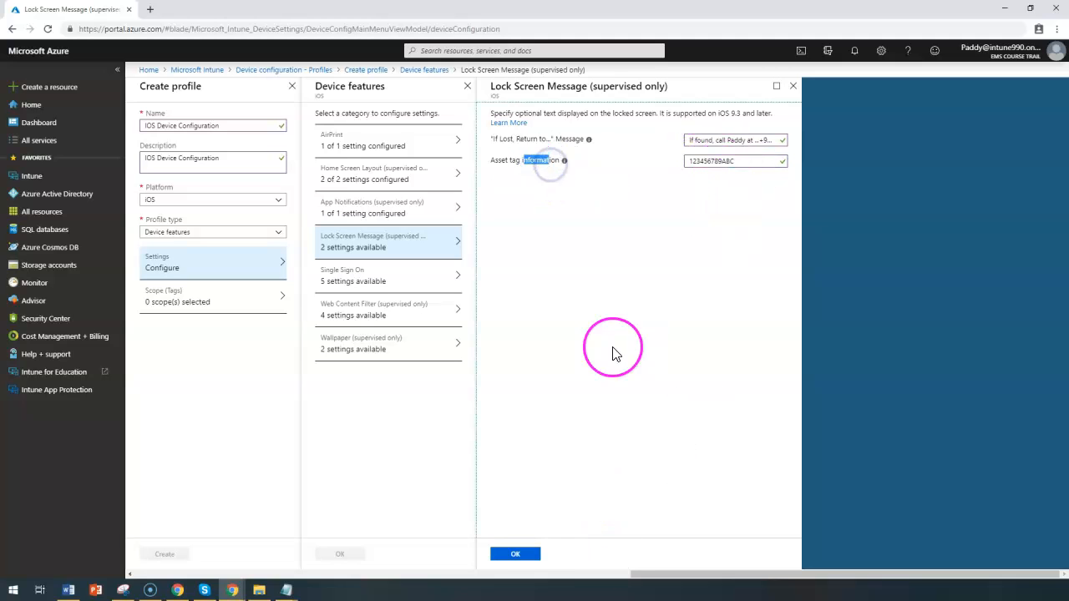
click(514, 554)
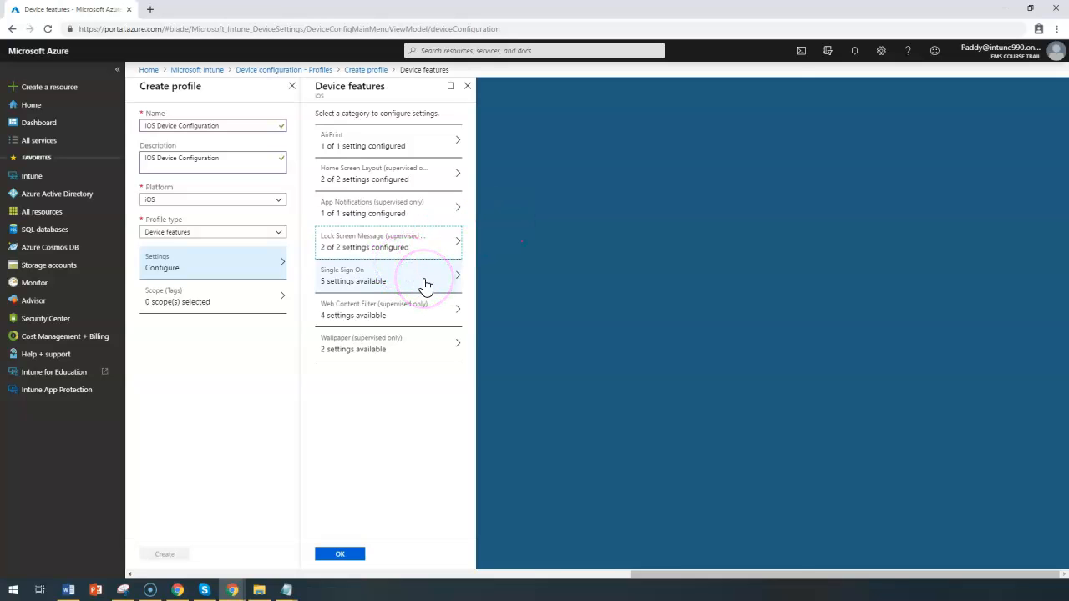
In the Single Sign On settings, choose User Principal Name as the username attribute from AAD and set the realm to aumneo.com.
click(420, 277)
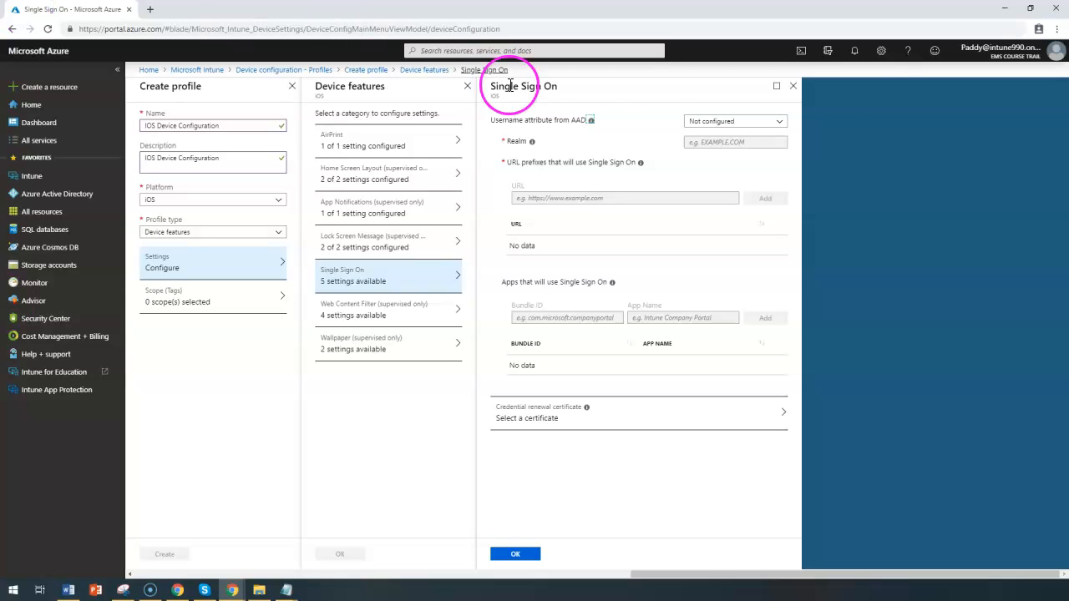
click(710, 121)
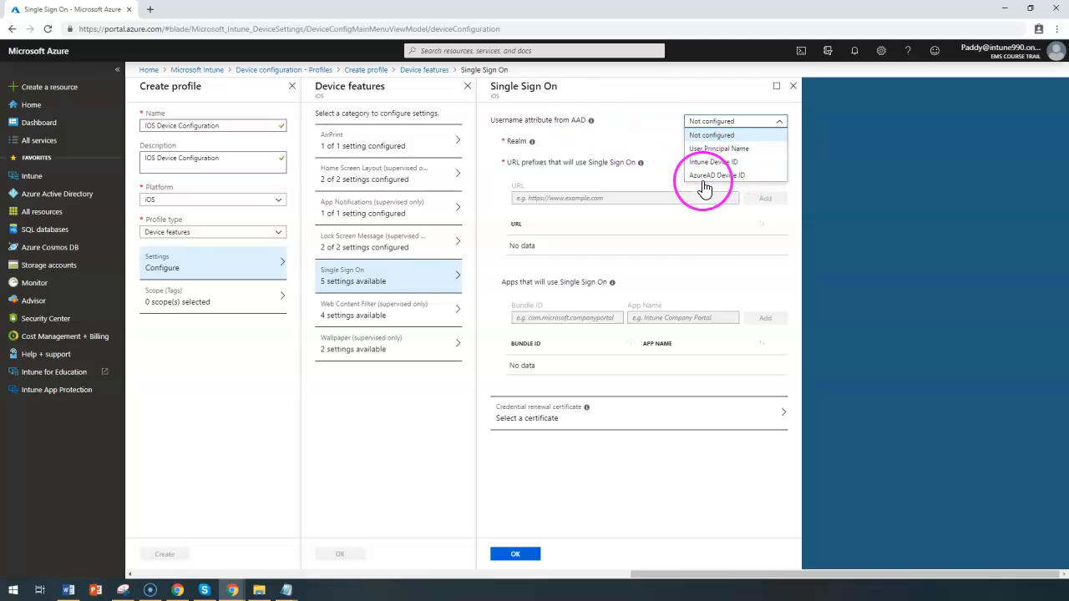
click(747, 151)
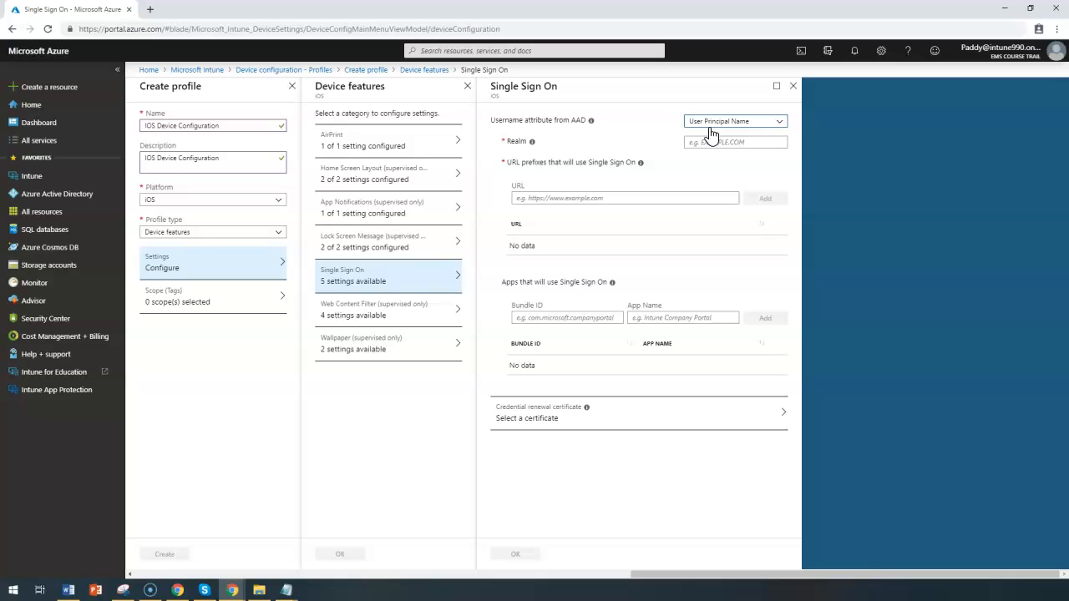
click(725, 130)
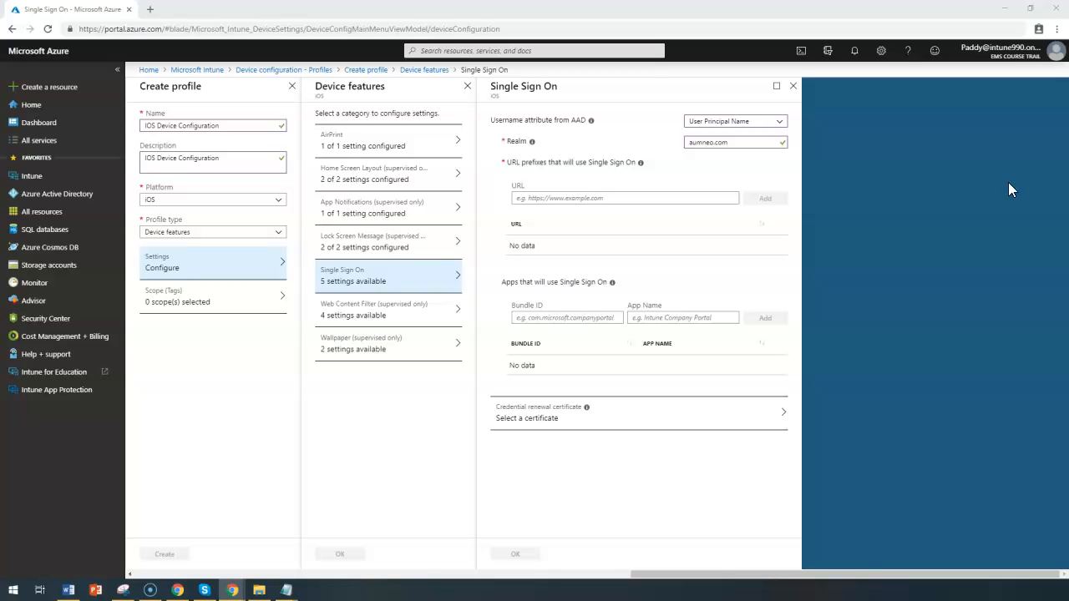
click(1048, 139)
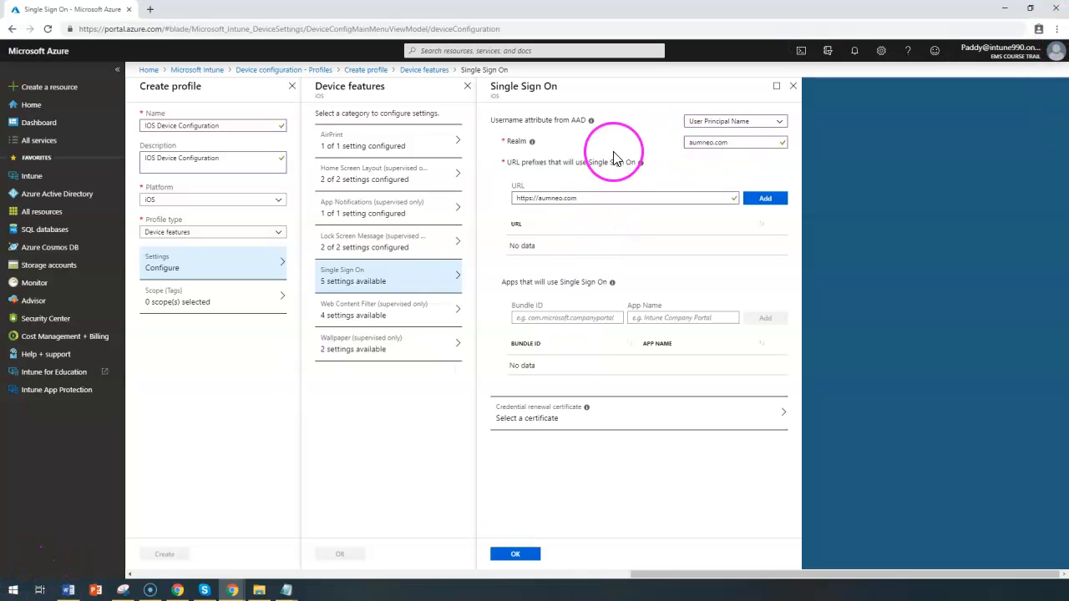
mouse_move(741, 142)
mouse_down()
mouse_move(679, 151)
mouse_move(728, 146)
mouse_up()
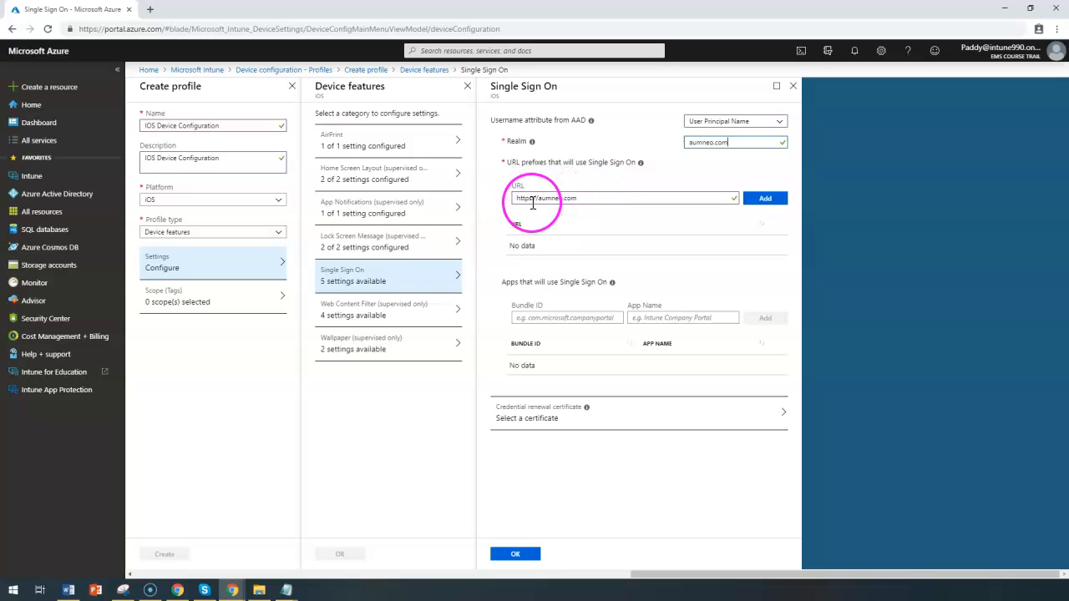
drag(512, 204, 607, 201)
click(587, 201)
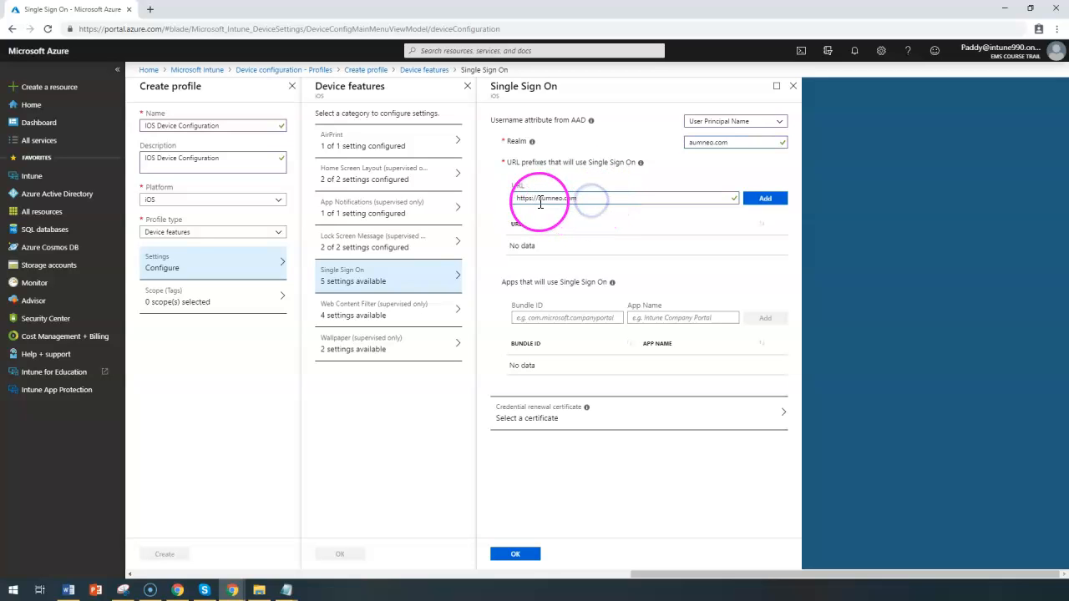
click(536, 198)
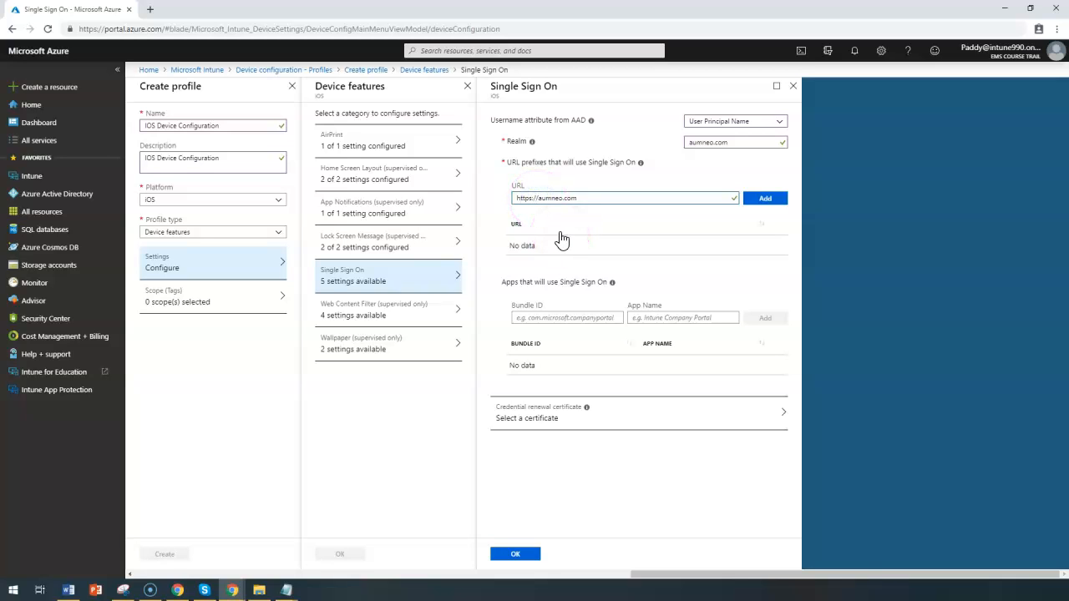
text(*.)
click(770, 204)
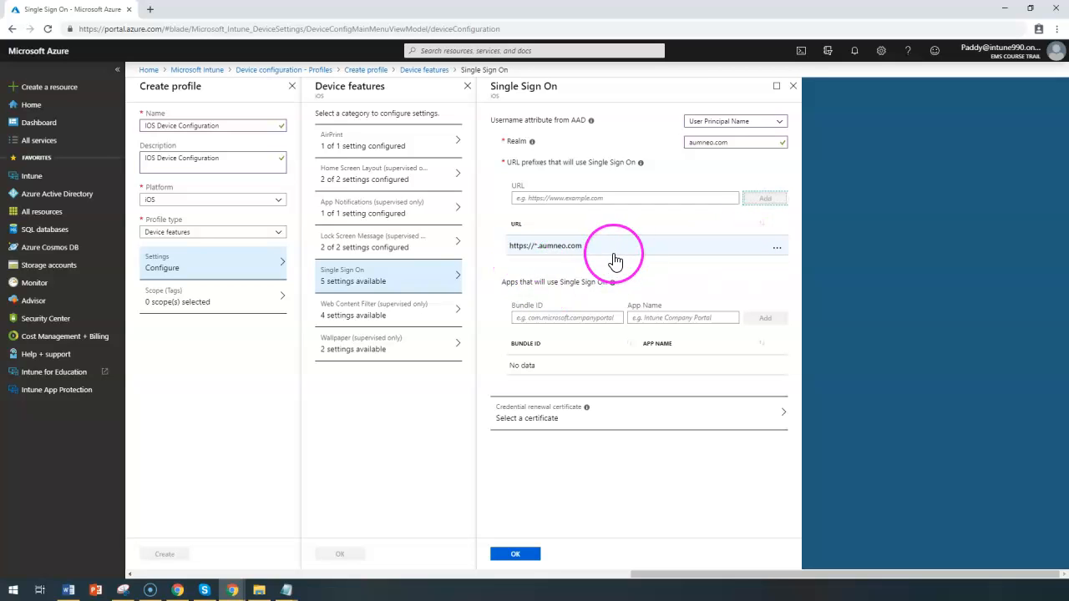
Add an app with bundle ID com.aumneo.myapp and app name myapp to the apps that will use Single Sign On.
click(555, 318)
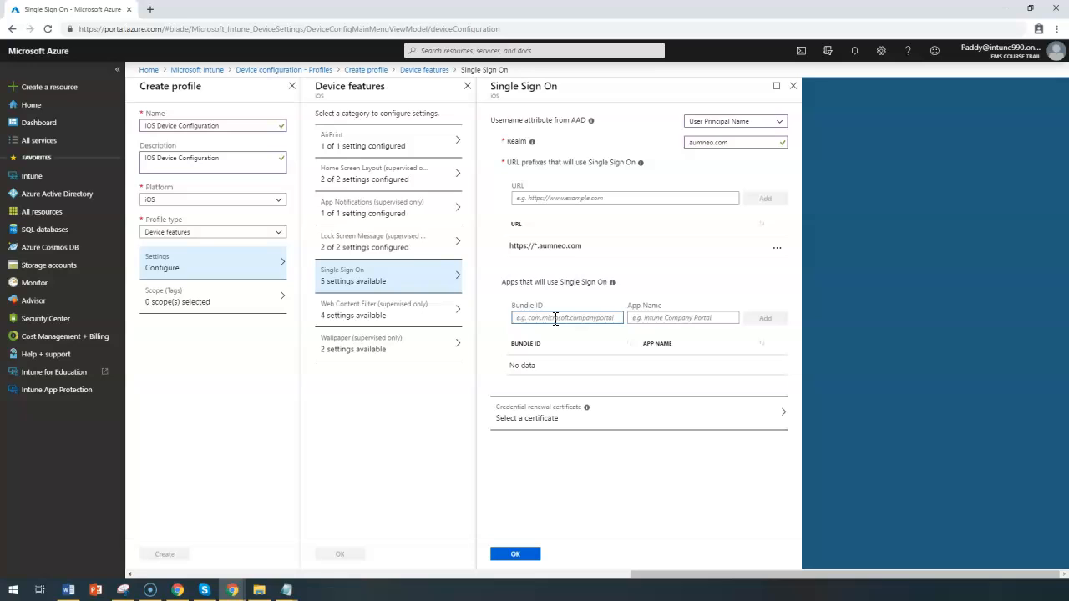
drag(558, 282, 605, 282)
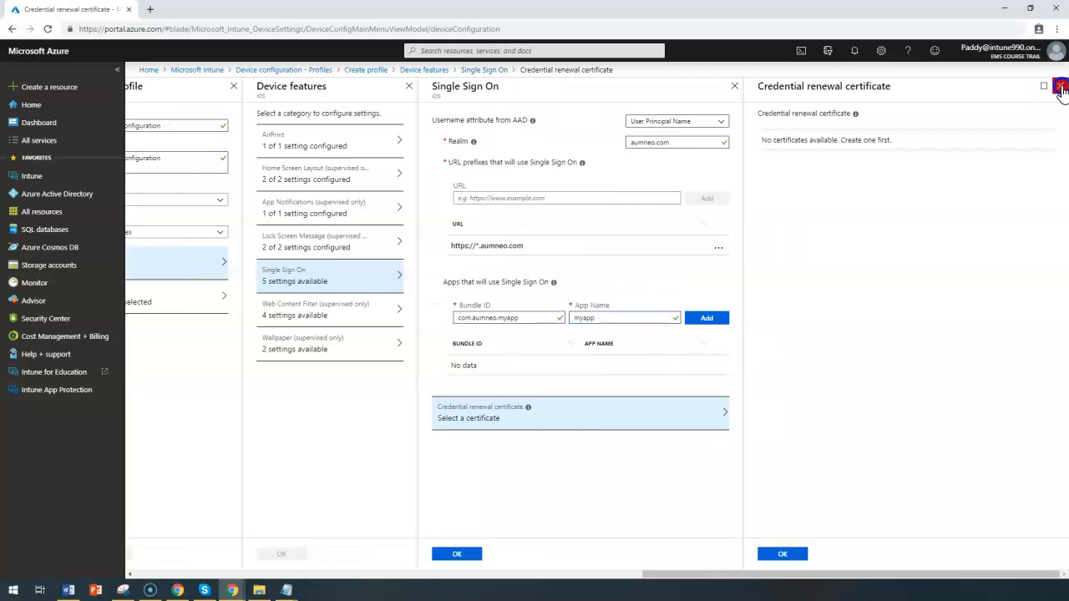
click(1056, 86)
mouse_move(599, 317)
mouse_down()
mouse_move(508, 309)
mouse_move(585, 317)
mouse_up()
click(589, 322)
drag(685, 315, 631, 319)
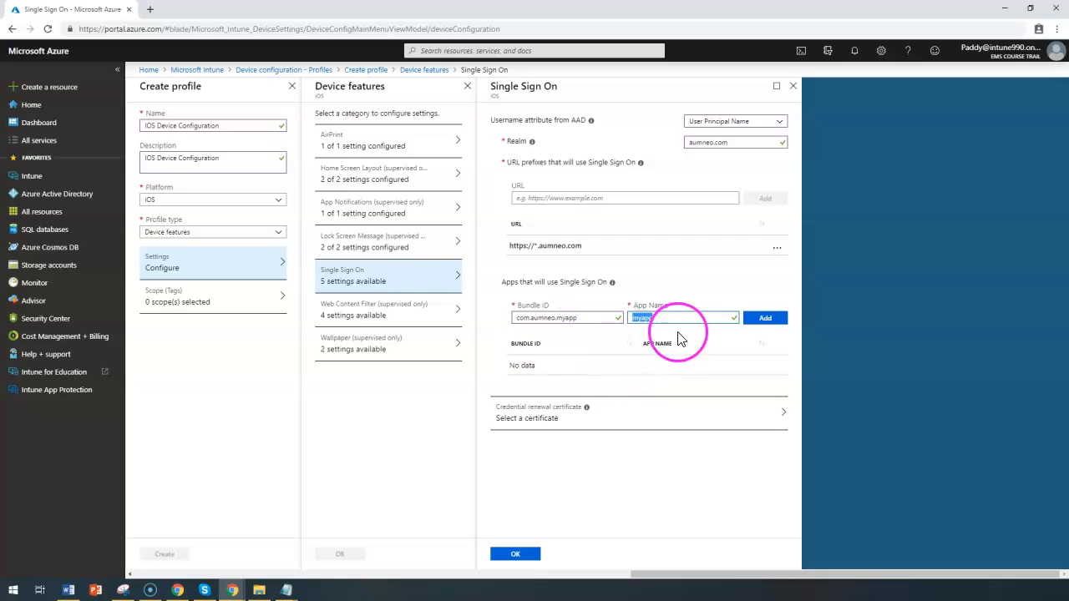
click(765, 318)
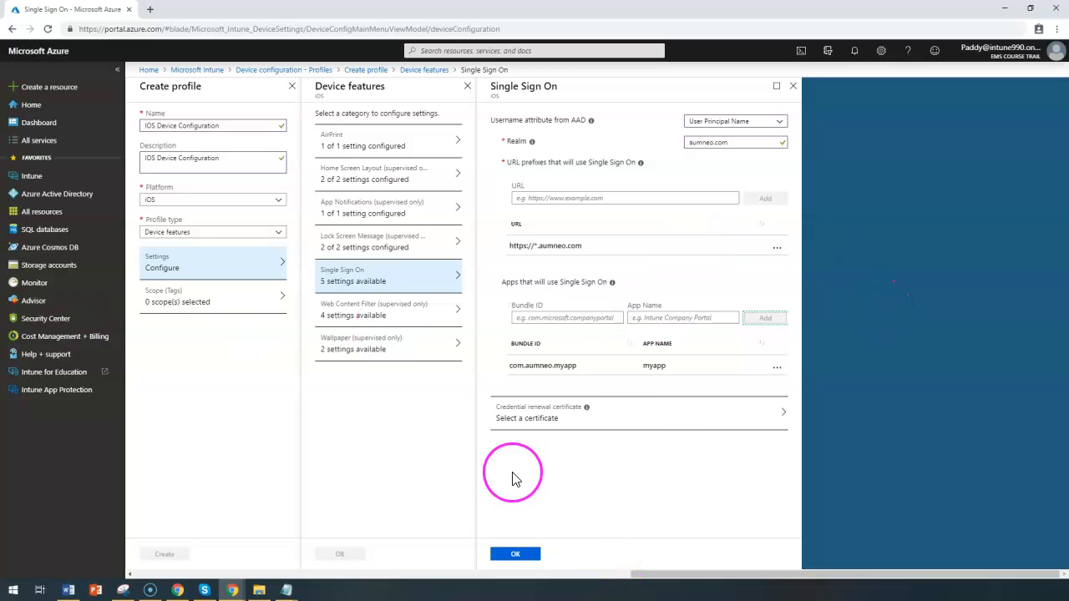
Check the credential renewal certificate choices and its requirement, leave it unselected, and confirm the Single Sign On settings.
click(544, 424)
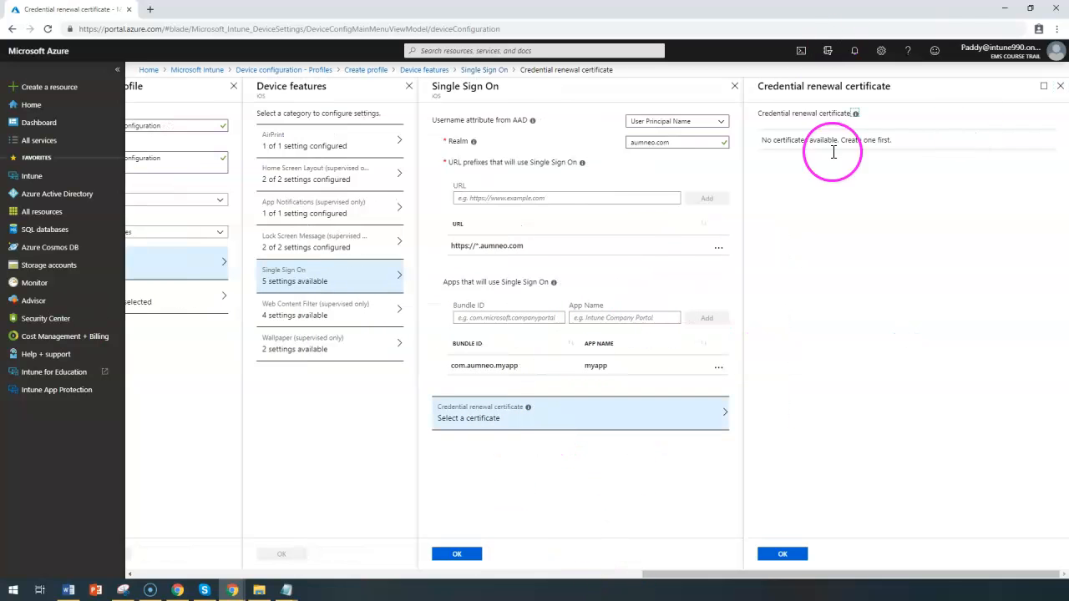
click(1059, 86)
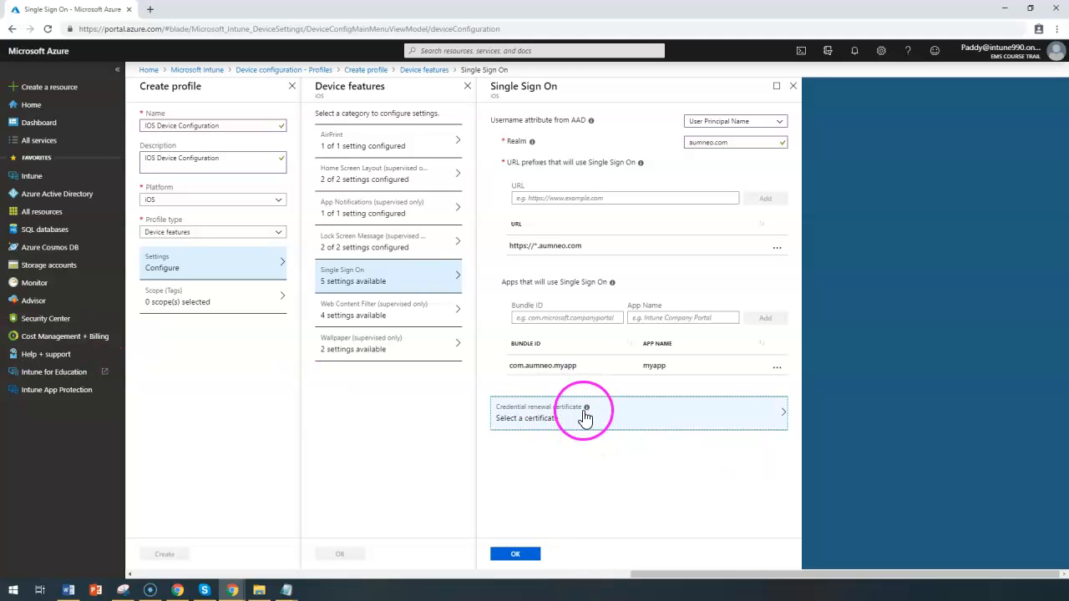
mouse_move(587, 409)
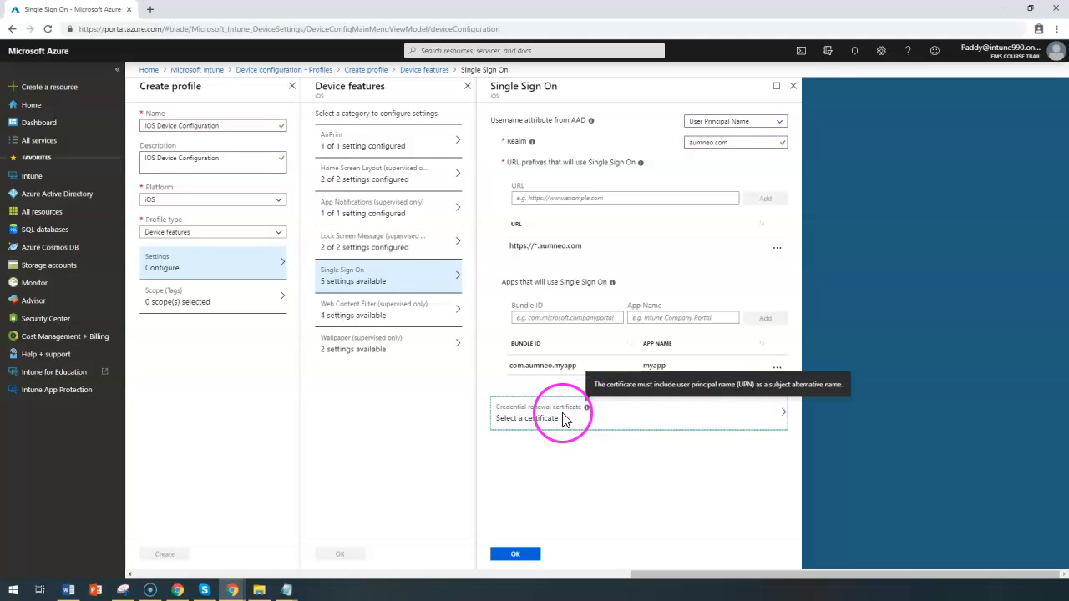
click(519, 556)
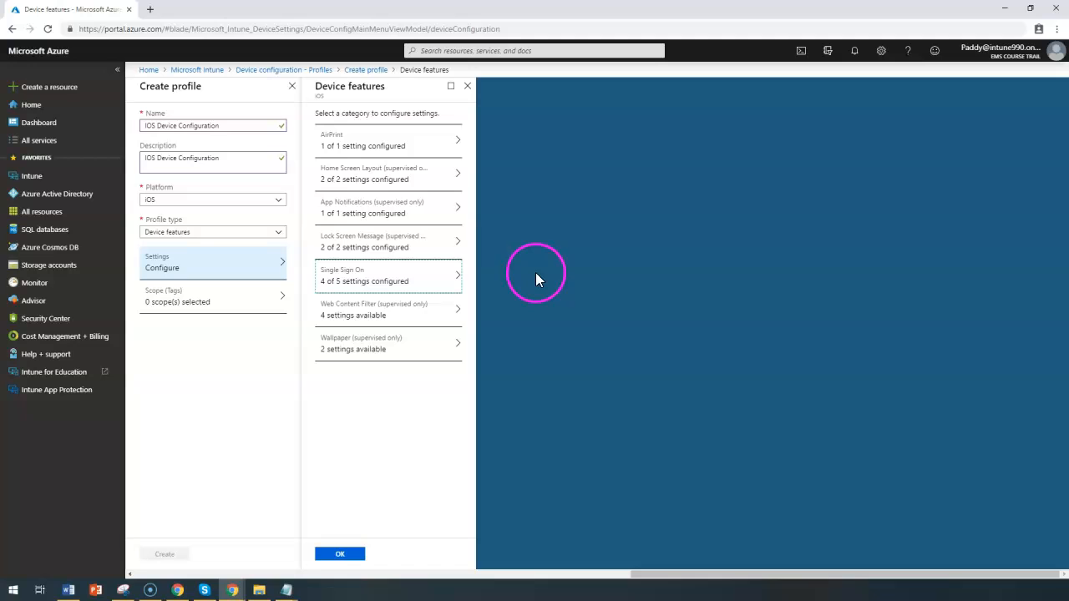
Set the Web Content Filter's filter type to Configure URLs and examine its Permitted URLs and Blocked URLs settings.
click(388, 316)
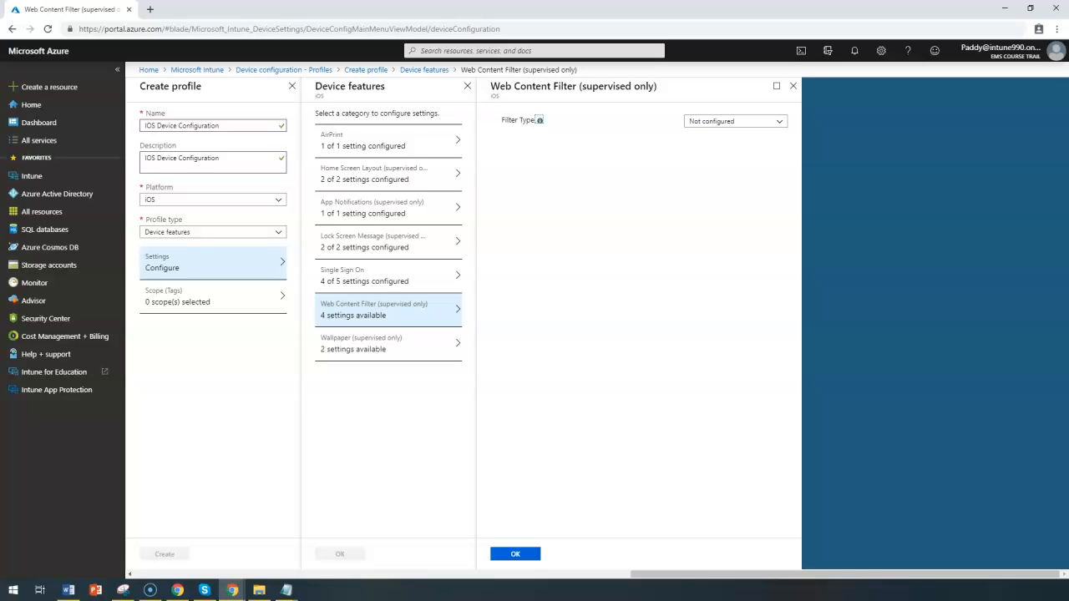
double_click(557, 86)
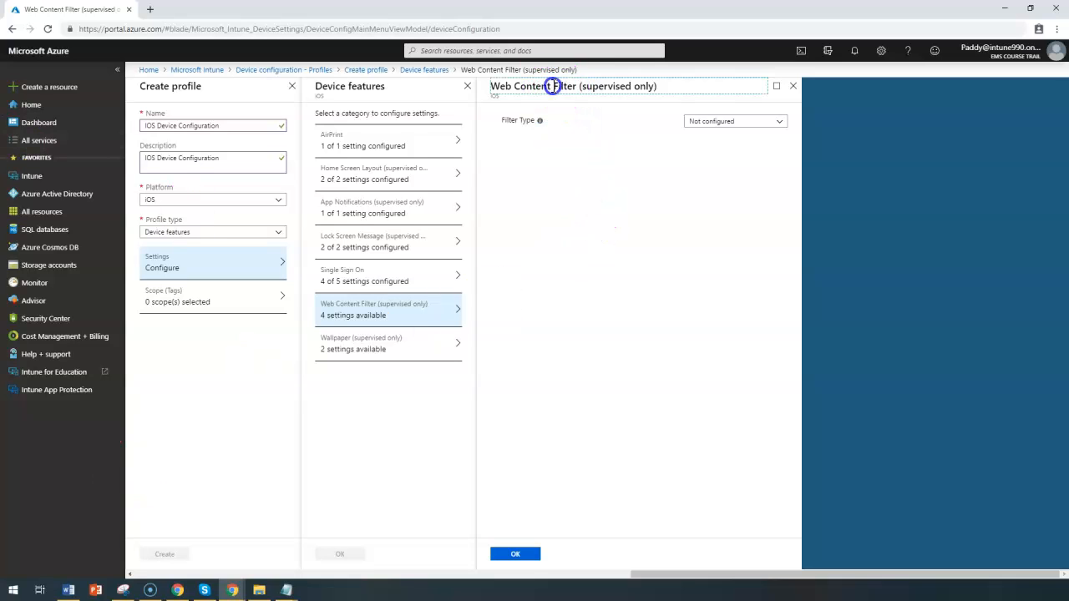
click(744, 124)
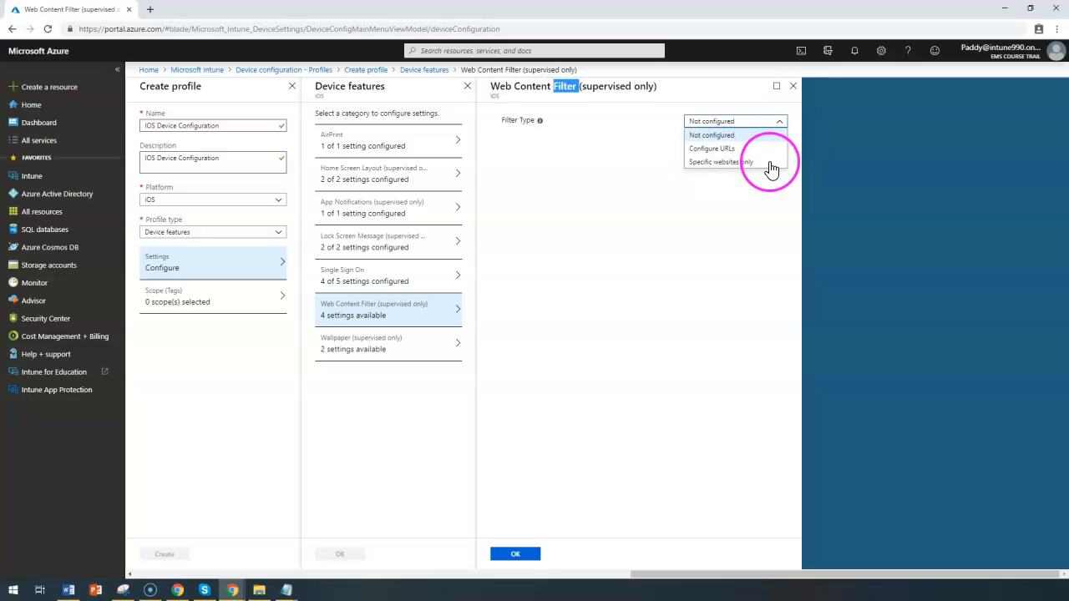
click(717, 148)
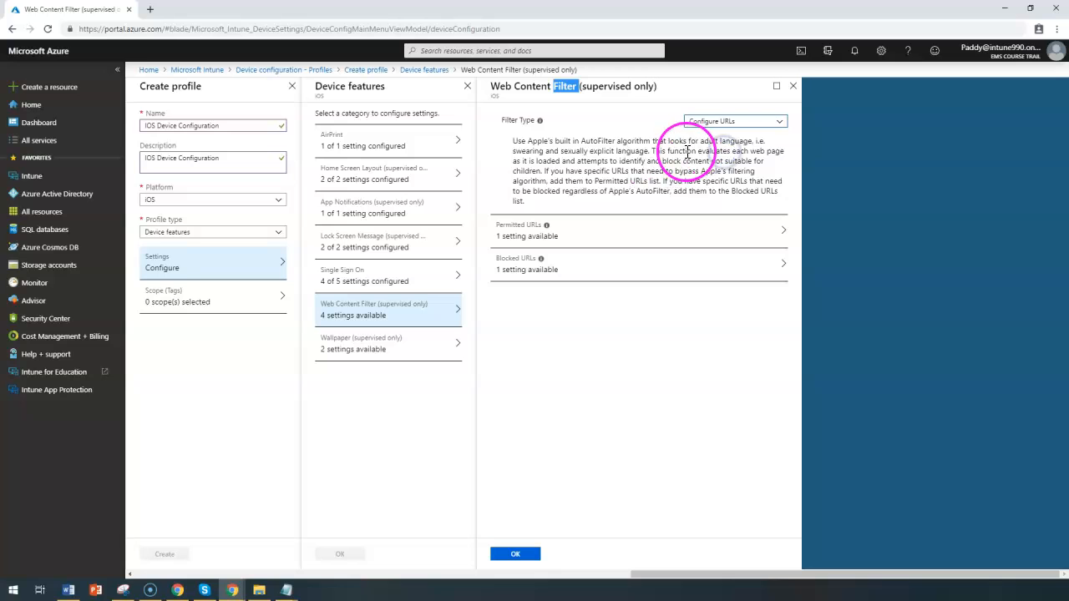
click(582, 238)
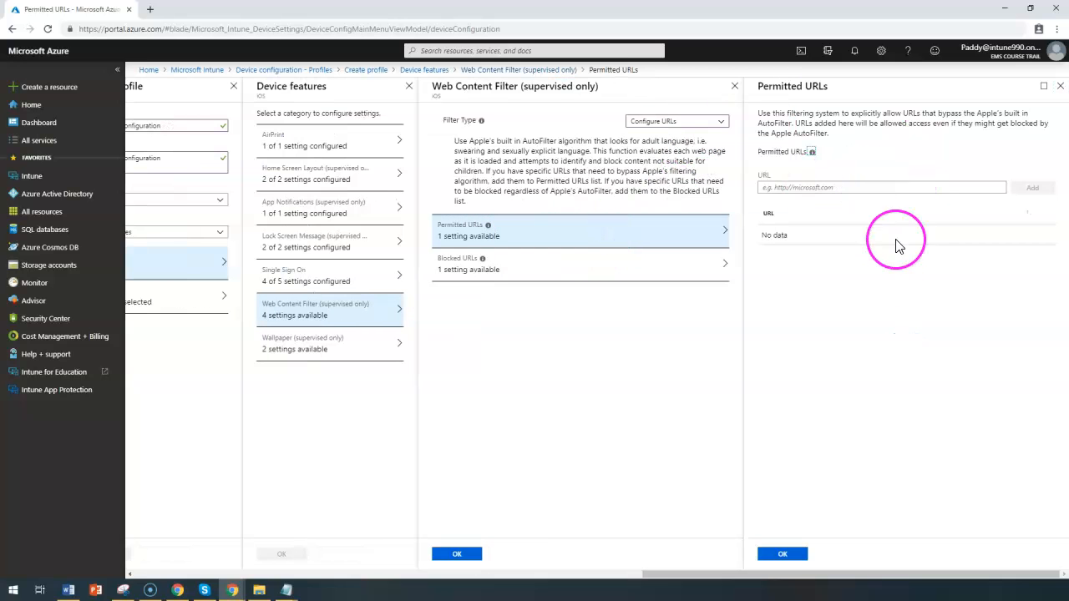
click(533, 280)
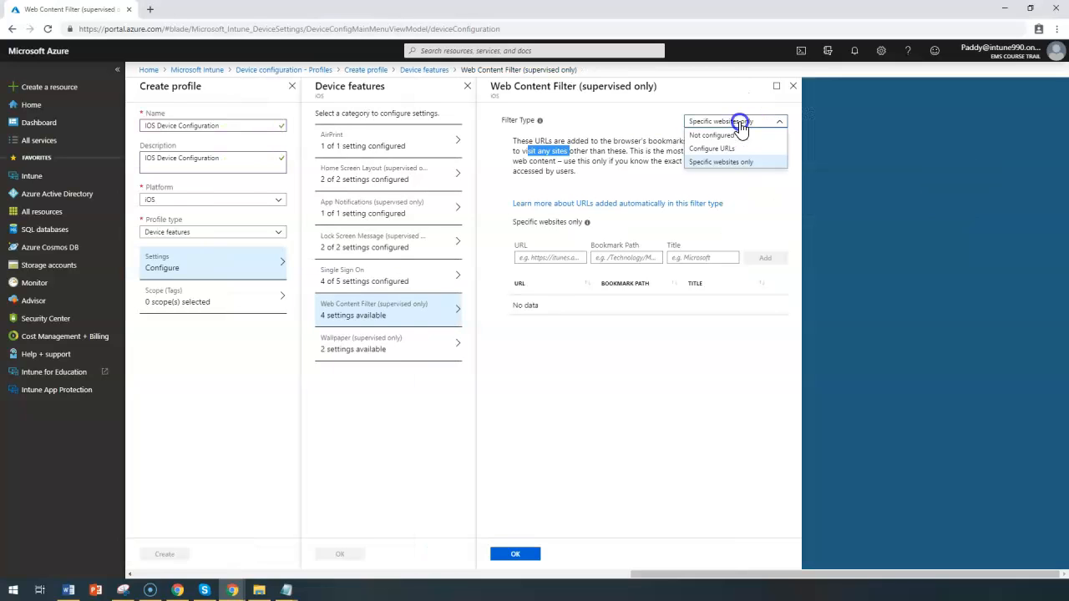
Compare the Configure URLs and Specific websites only filter types, choose Specific websites only, and confirm the Web Content Filter settings.
click(716, 148)
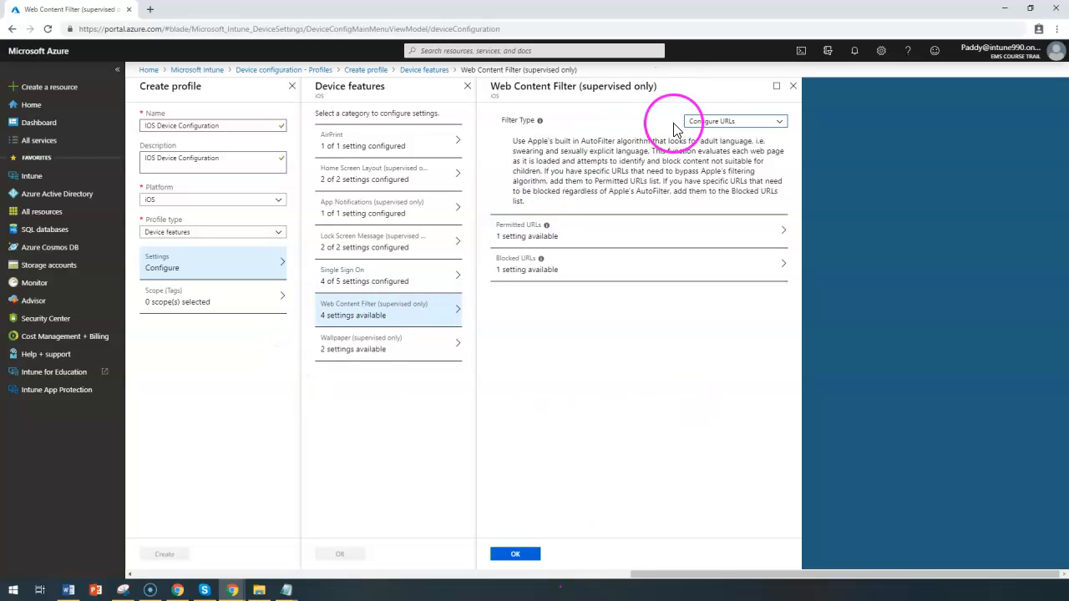
click(726, 127)
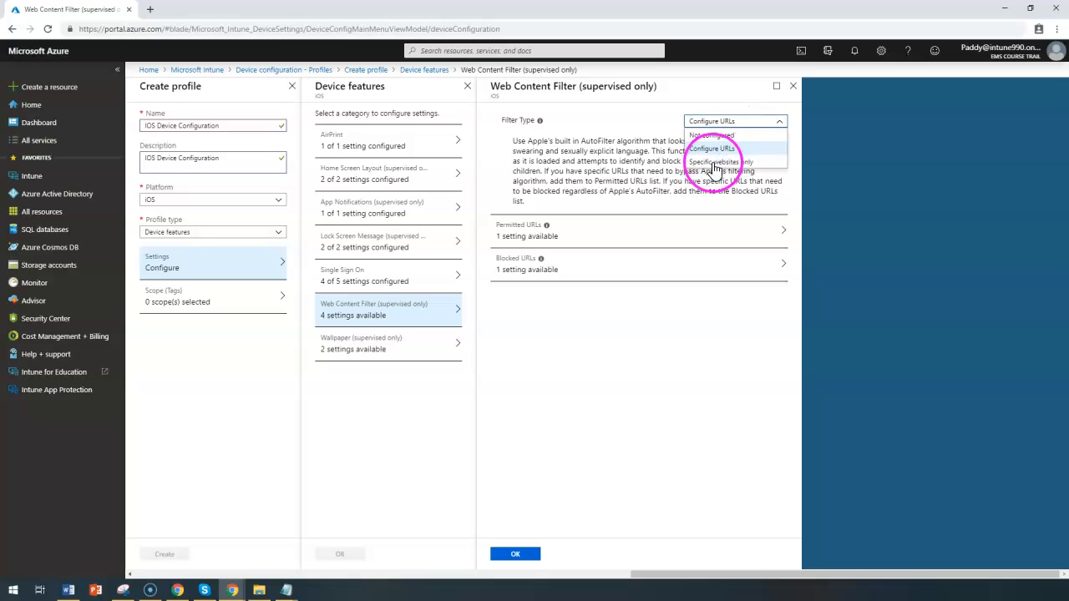
click(719, 162)
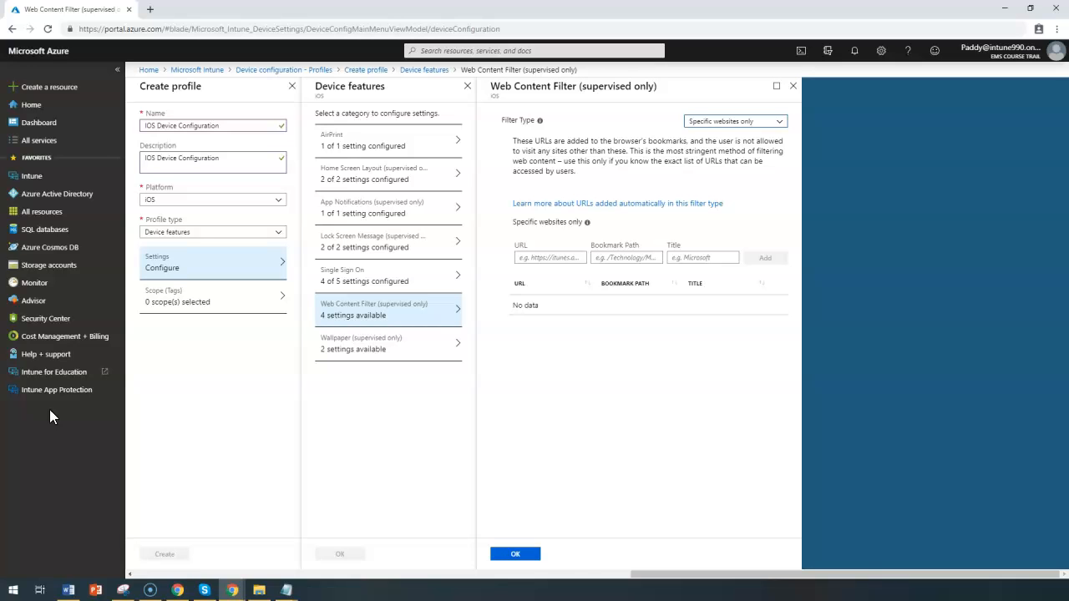
click(494, 222)
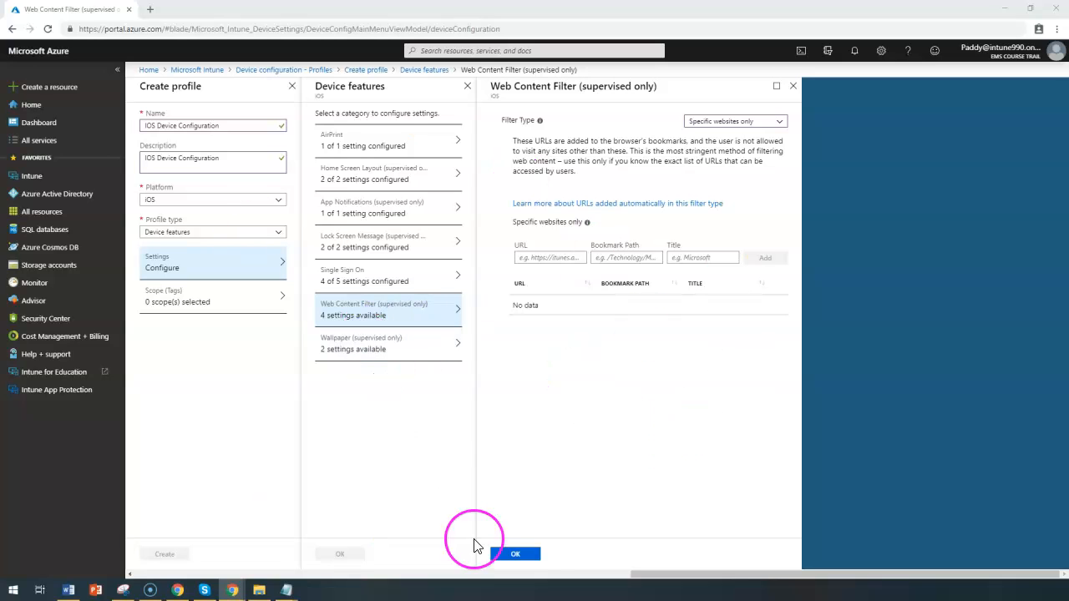
click(513, 552)
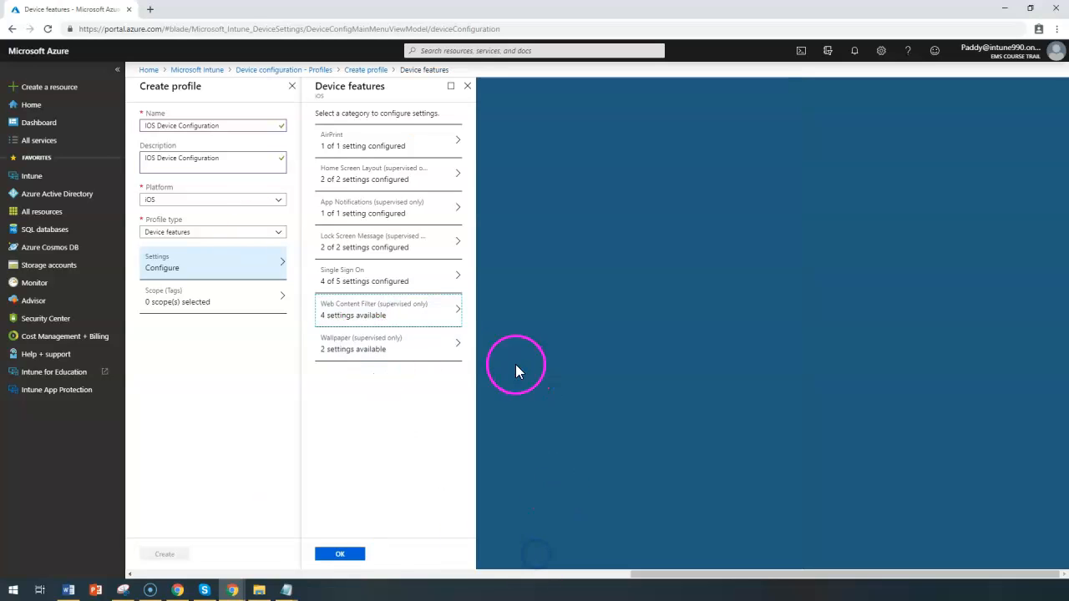
Reopen the Web Content Filter settings, set the filter type back to Not configured, and confirm.
click(407, 316)
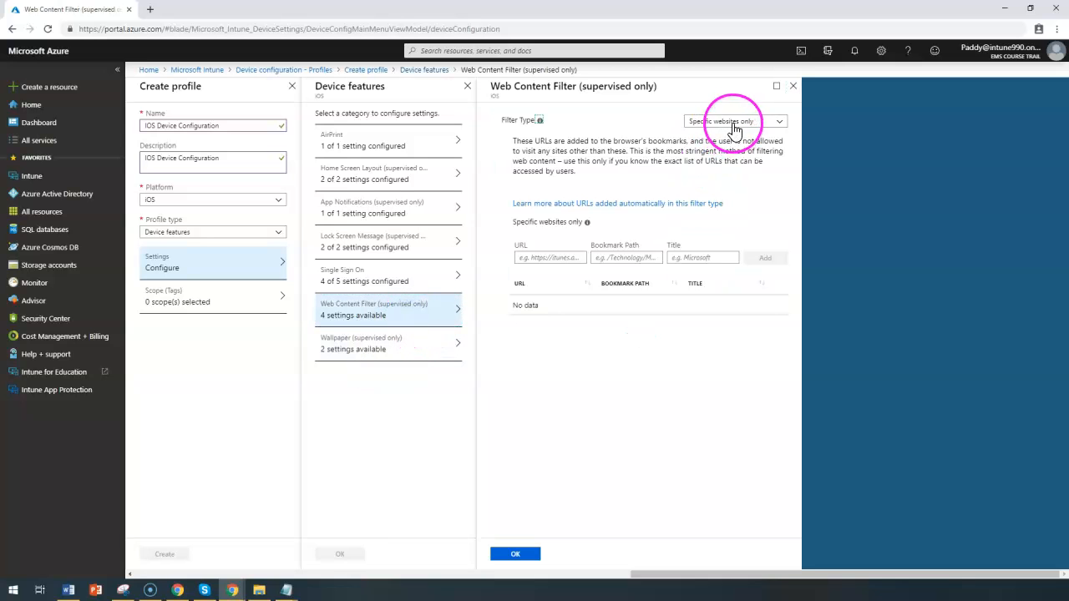
click(733, 125)
click(723, 137)
click(507, 554)
Open the Wallpaper settings, review the image requirements, and set the wallpaper display location to Lock Screen and Home Screen.
triple_click(384, 345)
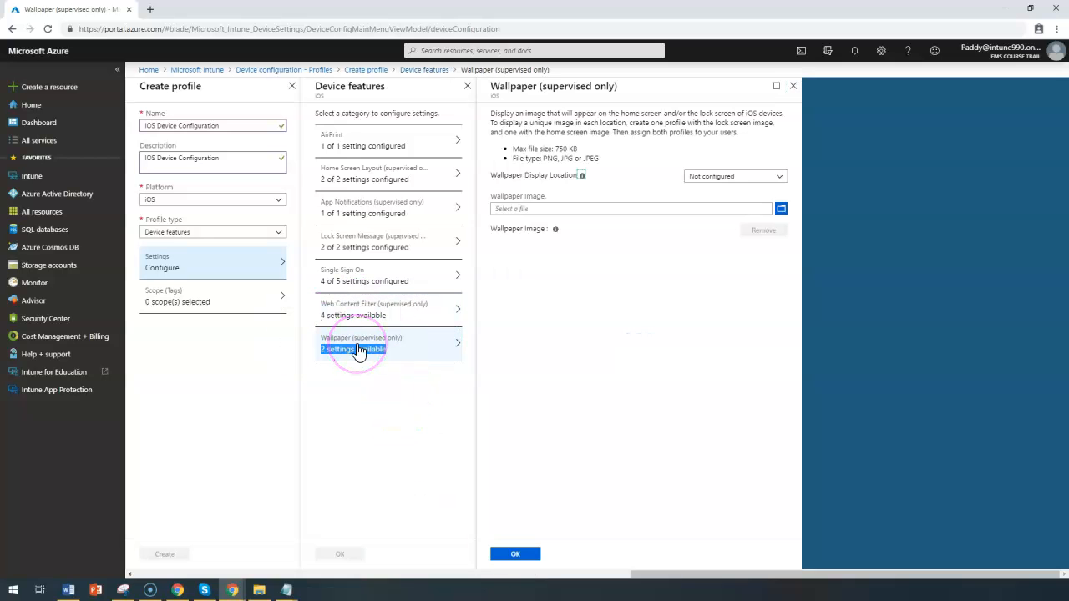
click(661, 410)
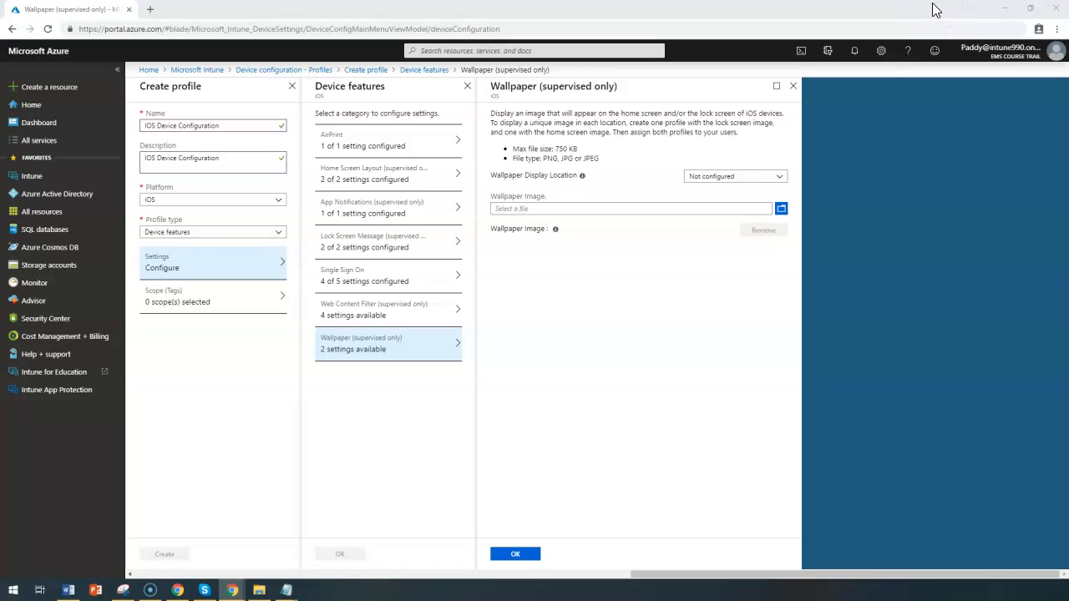
drag(510, 86, 617, 86)
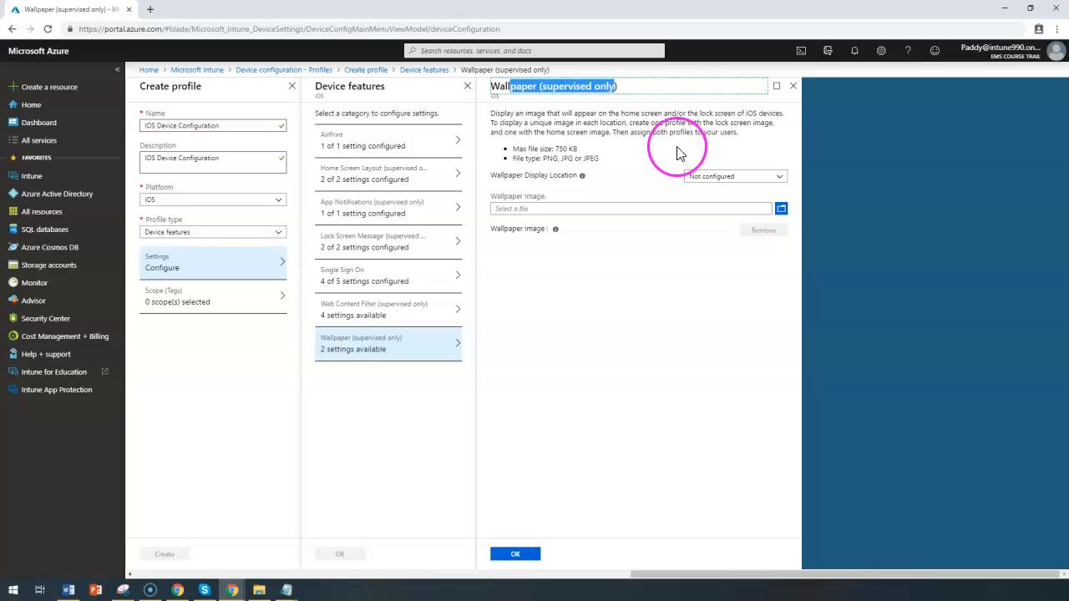
click(562, 195)
drag(494, 176, 556, 190)
click(711, 176)
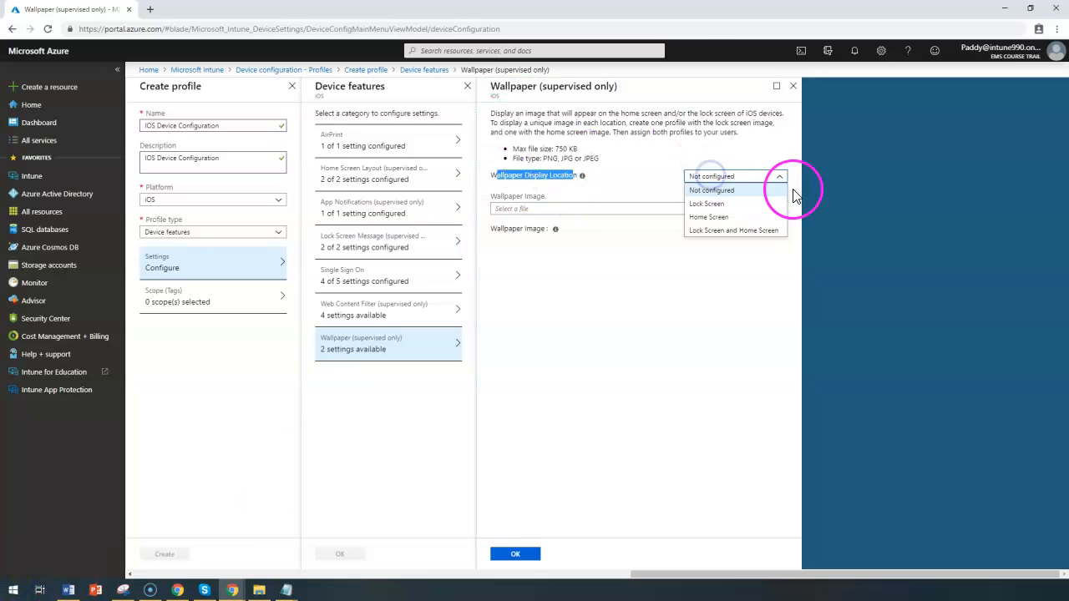
click(754, 230)
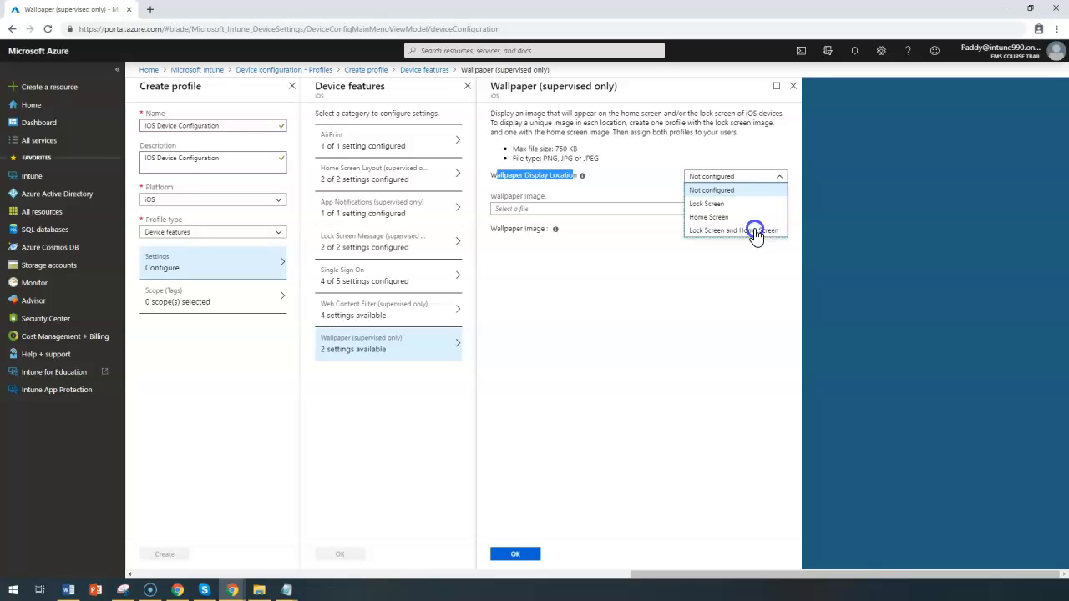
click(756, 234)
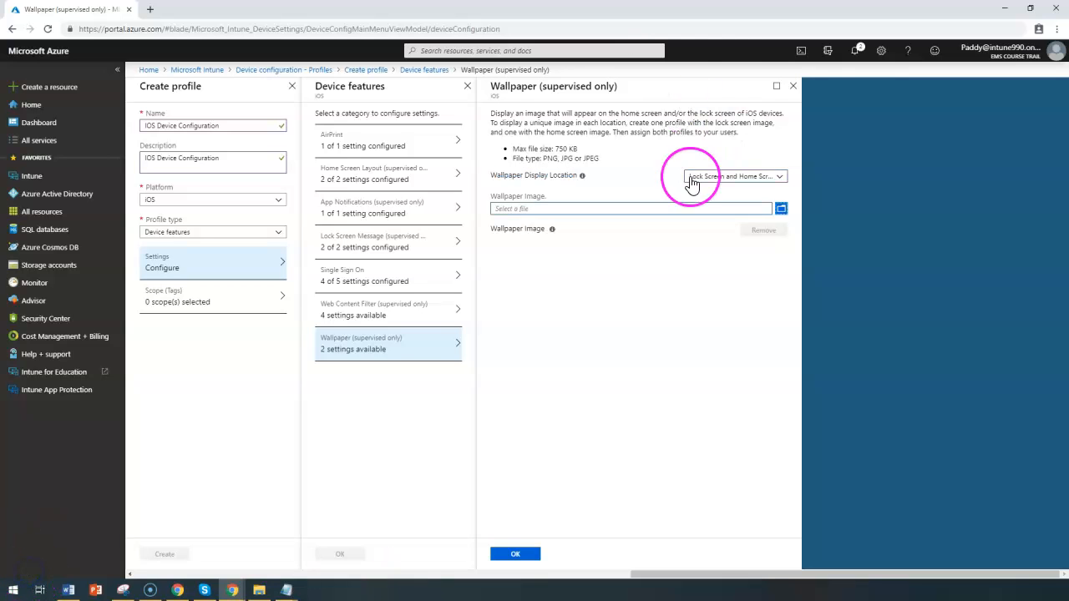
Upload Intune.png as the wallpaper image and confirm the Wallpaper and Device features settings.
click(780, 211)
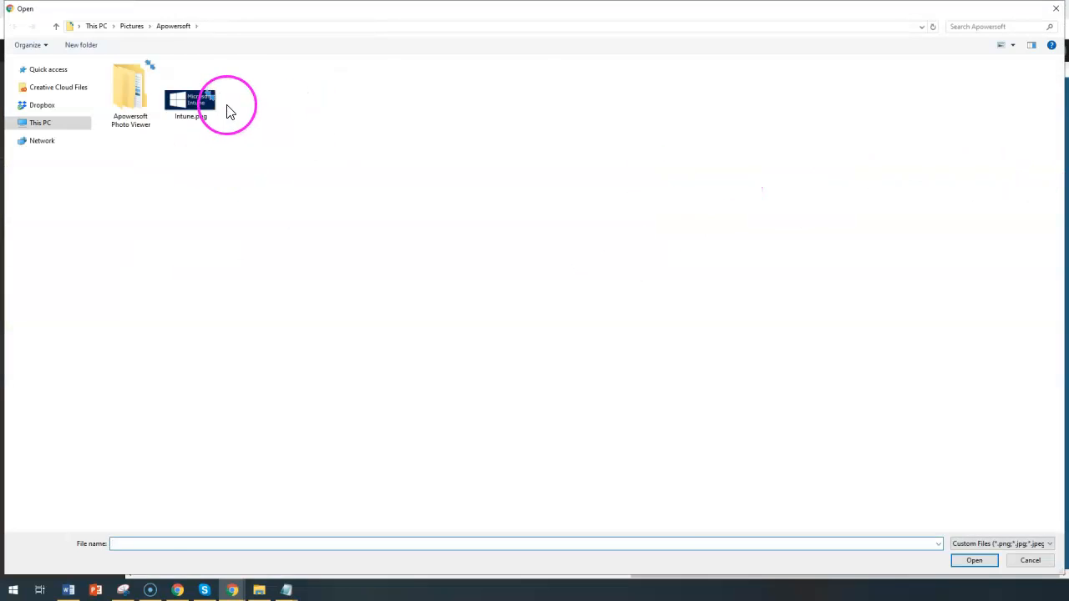
double_click(231, 112)
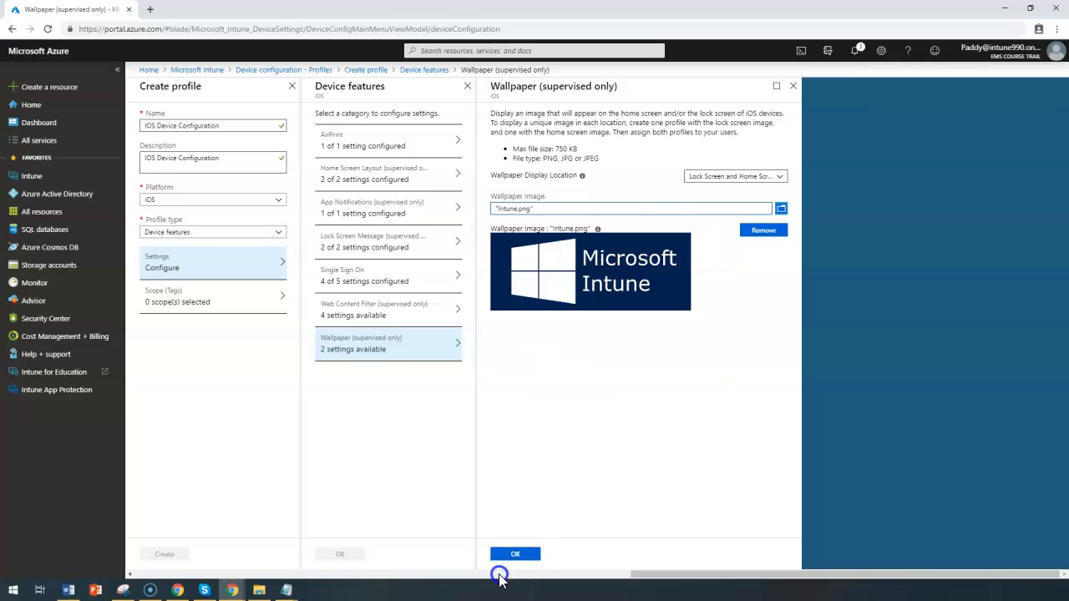
click(516, 555)
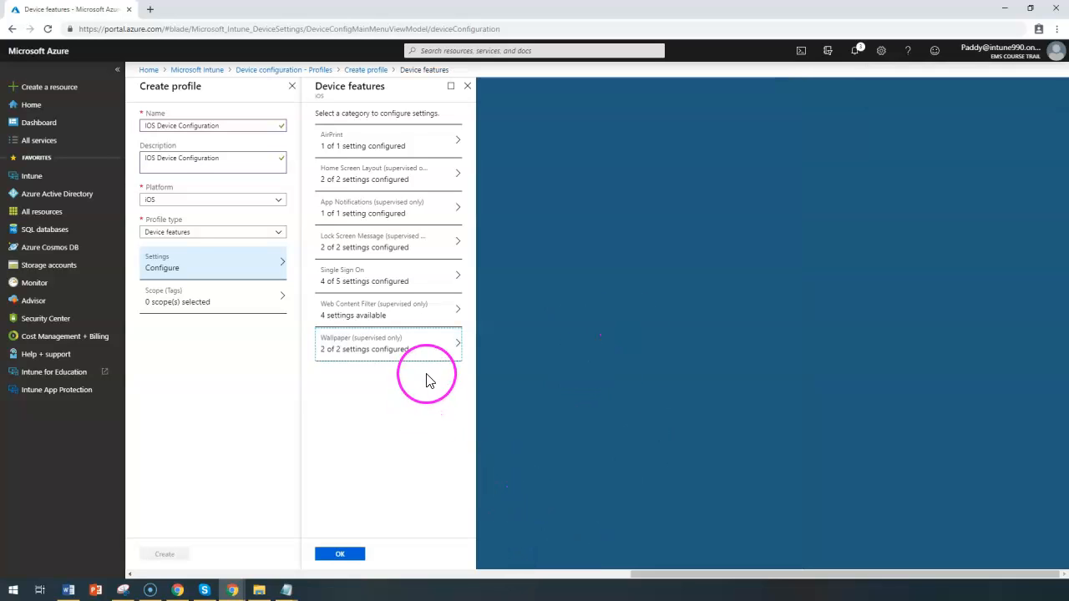
click(376, 533)
click(345, 555)
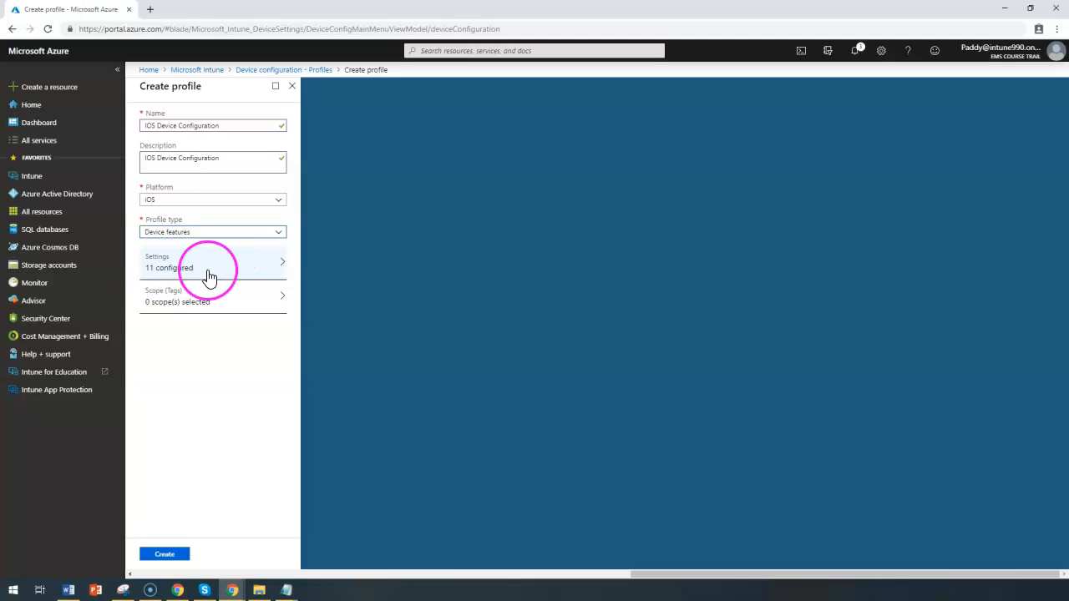
Reopen the profile's device feature settings and review the Single Sign On credential renewal certificate and the Web Content Filter type.
click(209, 277)
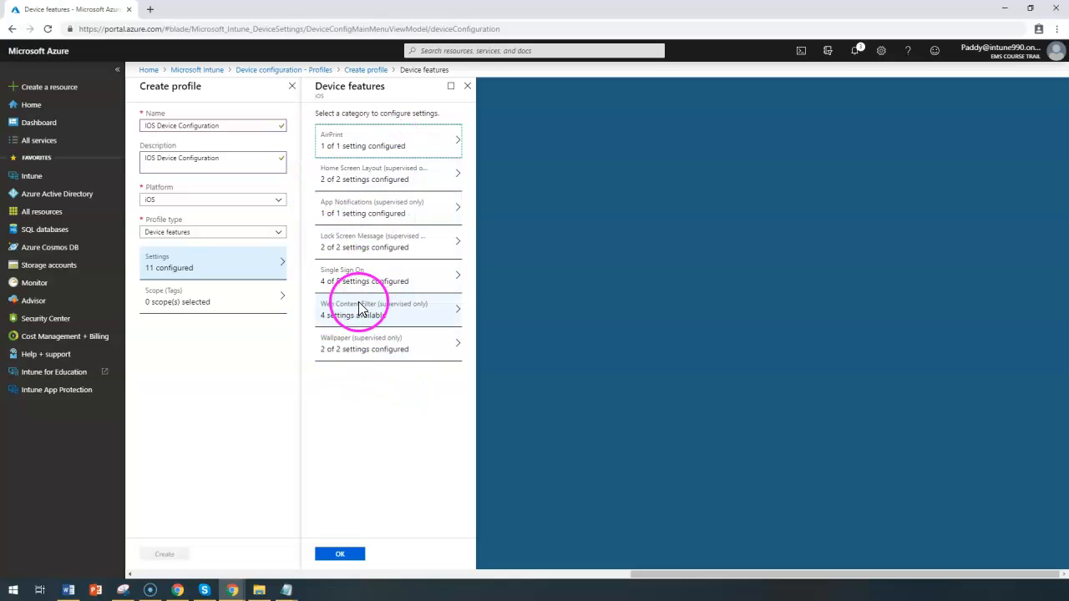
click(373, 280)
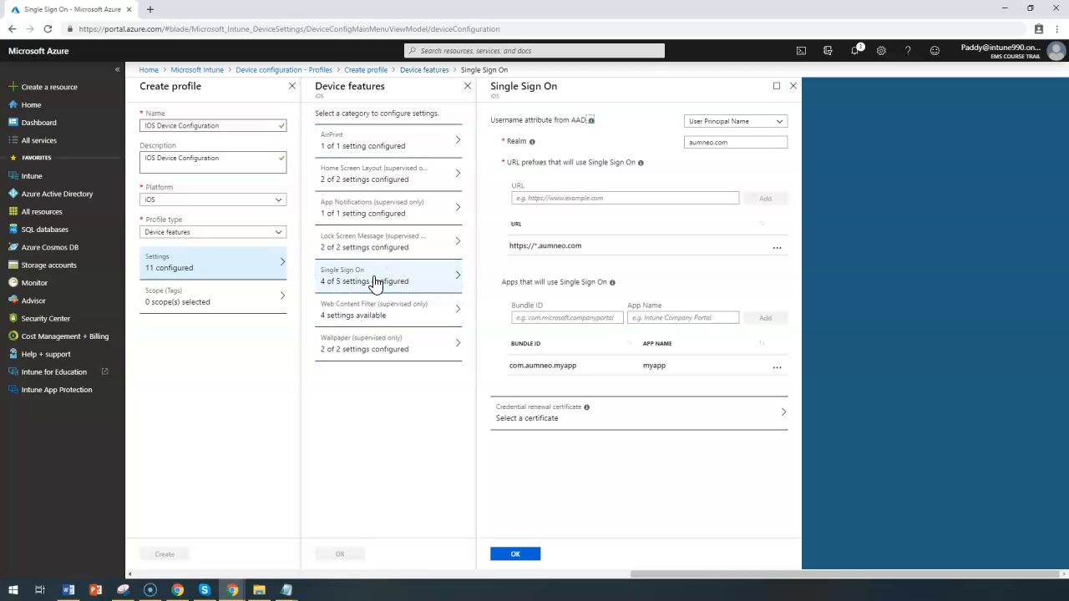
click(555, 421)
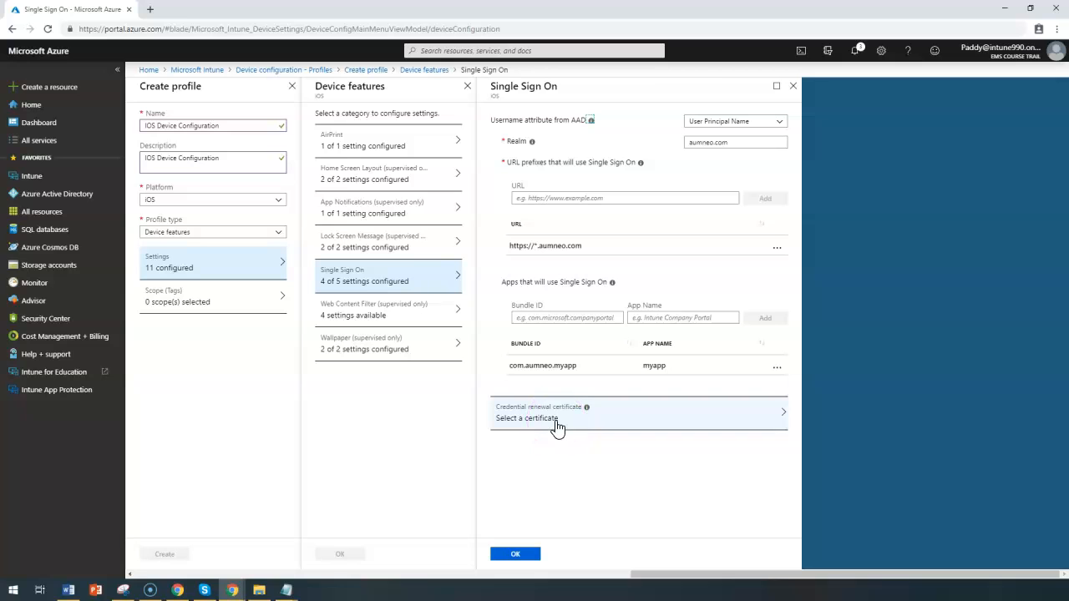
click(375, 325)
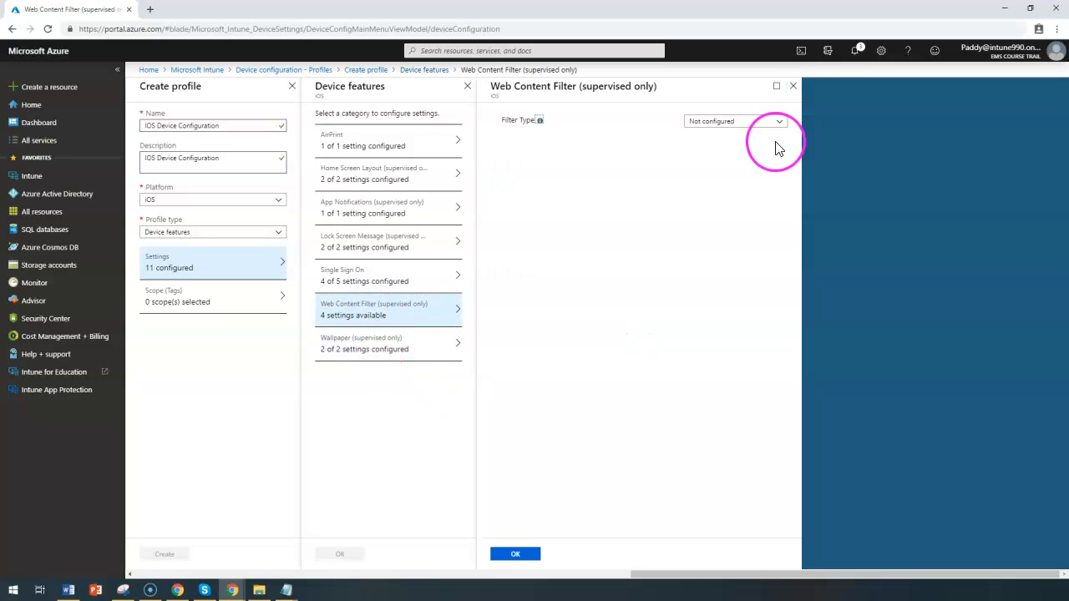
click(516, 554)
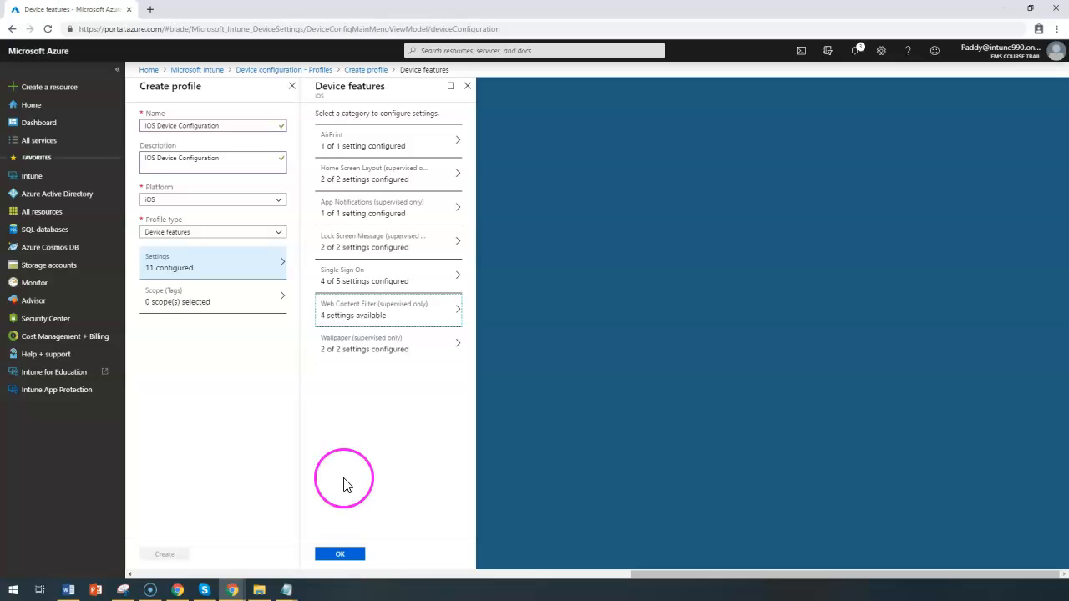
Confirm the device features settings and create the IOS Device Configuration profile.
click(341, 555)
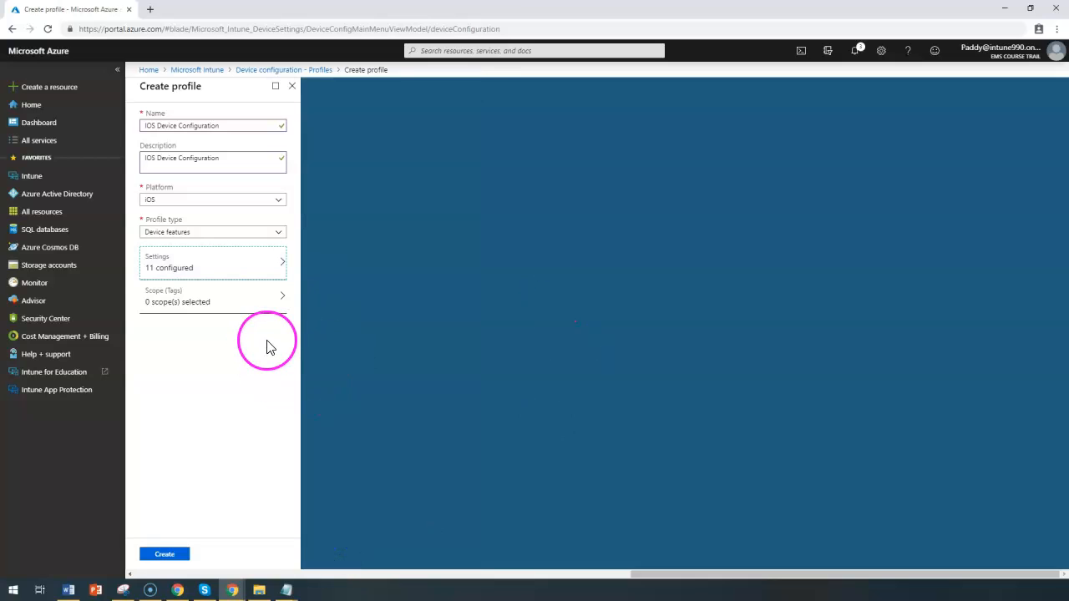
click(167, 555)
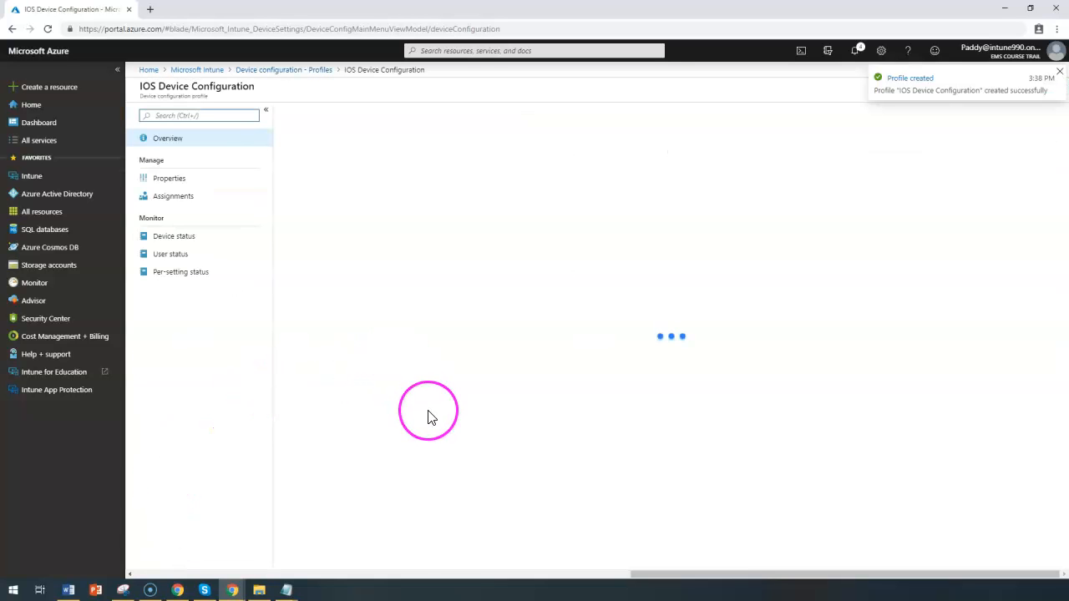
Save an assignment of the IOS Device Configuration profile to All Users & All Devices, and return to the device configuration profiles list.
click(180, 197)
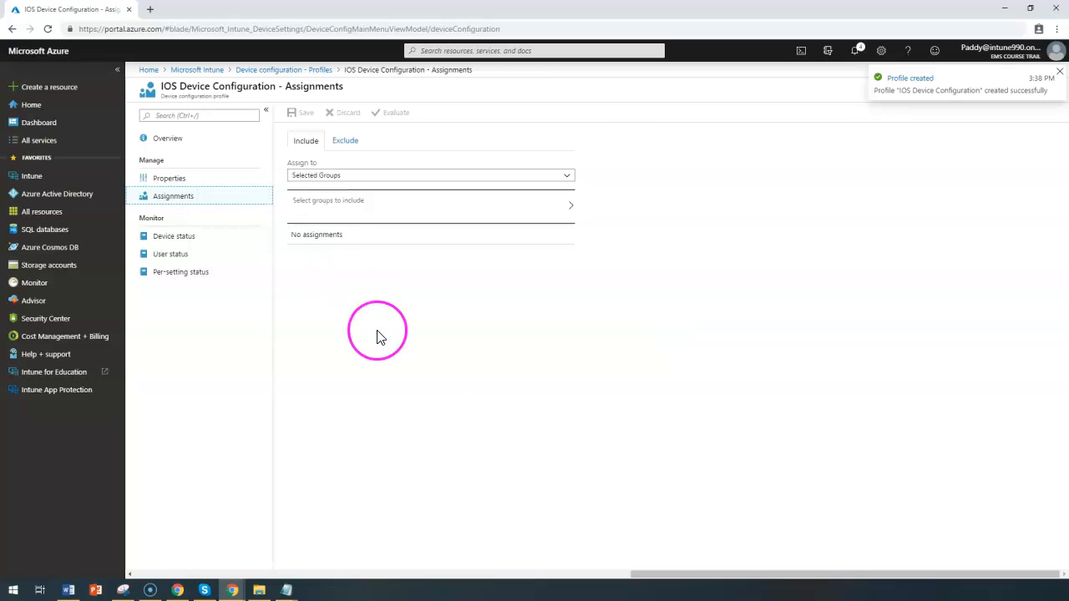
click(337, 175)
click(328, 216)
click(341, 217)
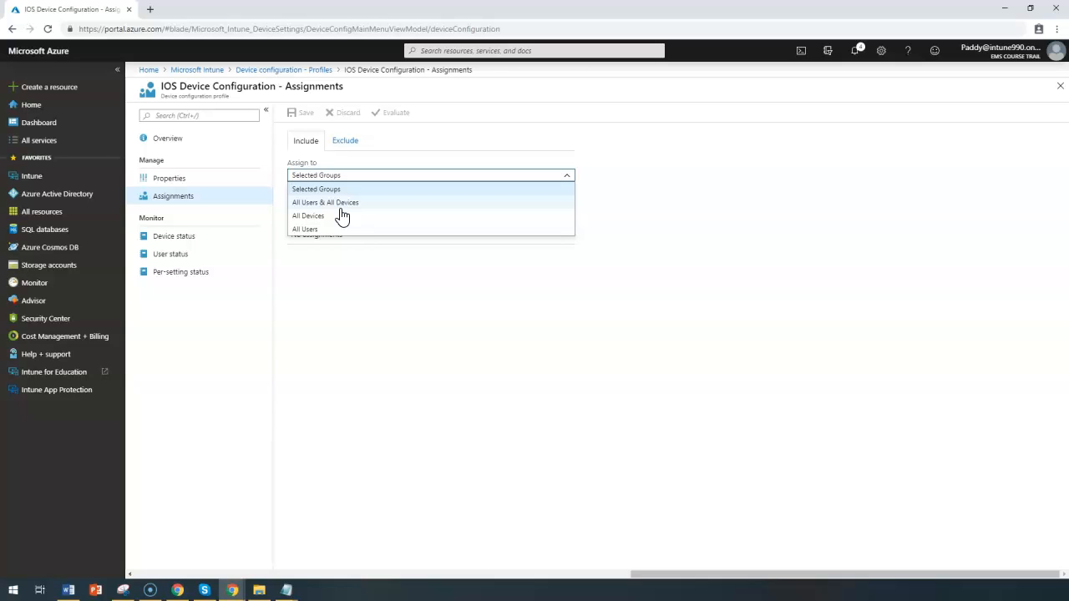
click(319, 219)
click(322, 202)
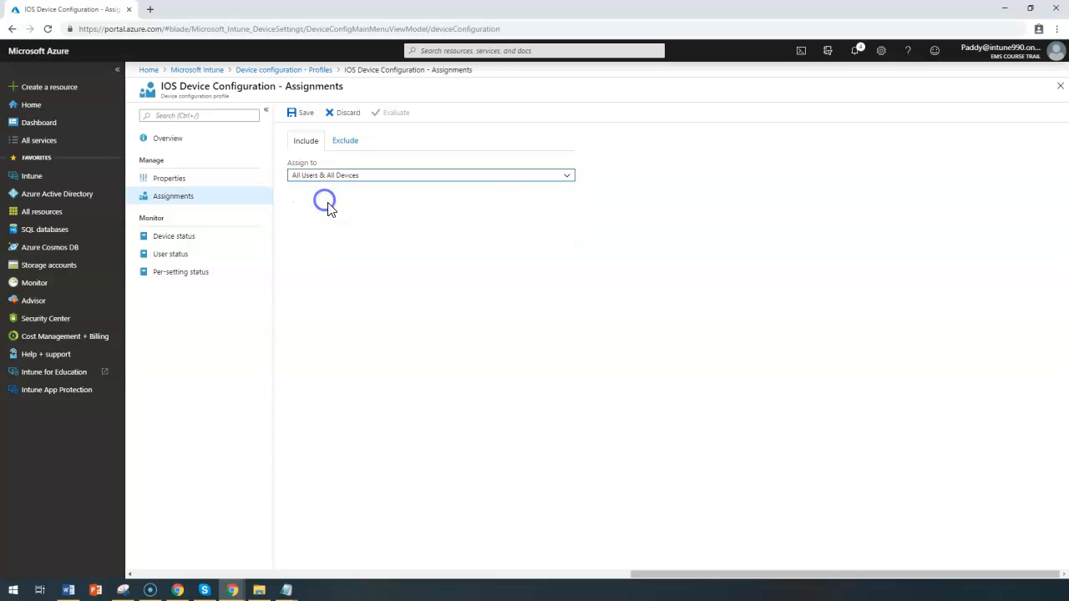
click(303, 119)
click(303, 122)
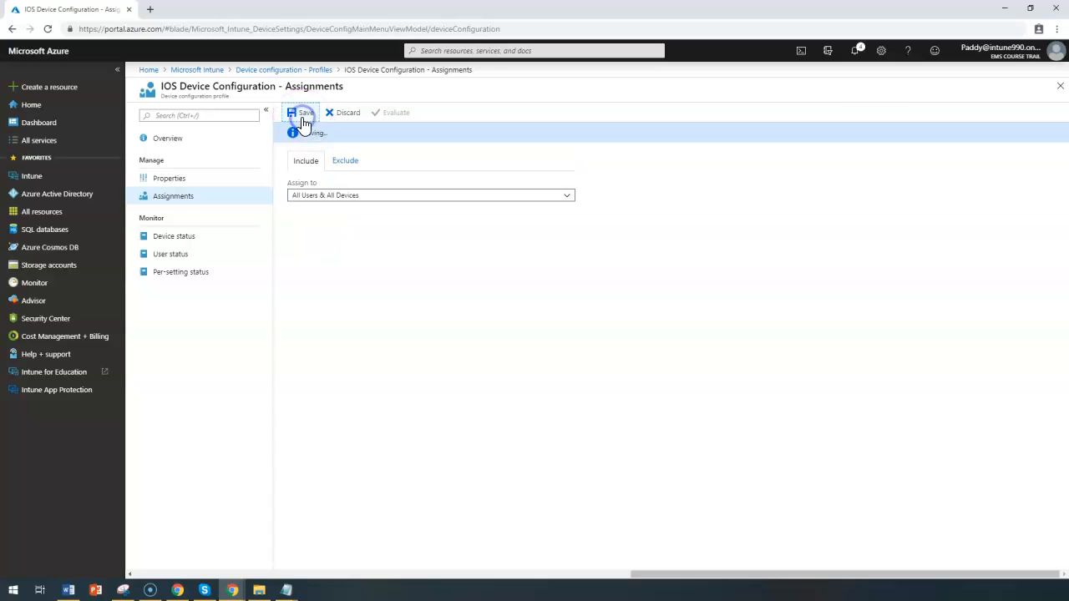
click(431, 247)
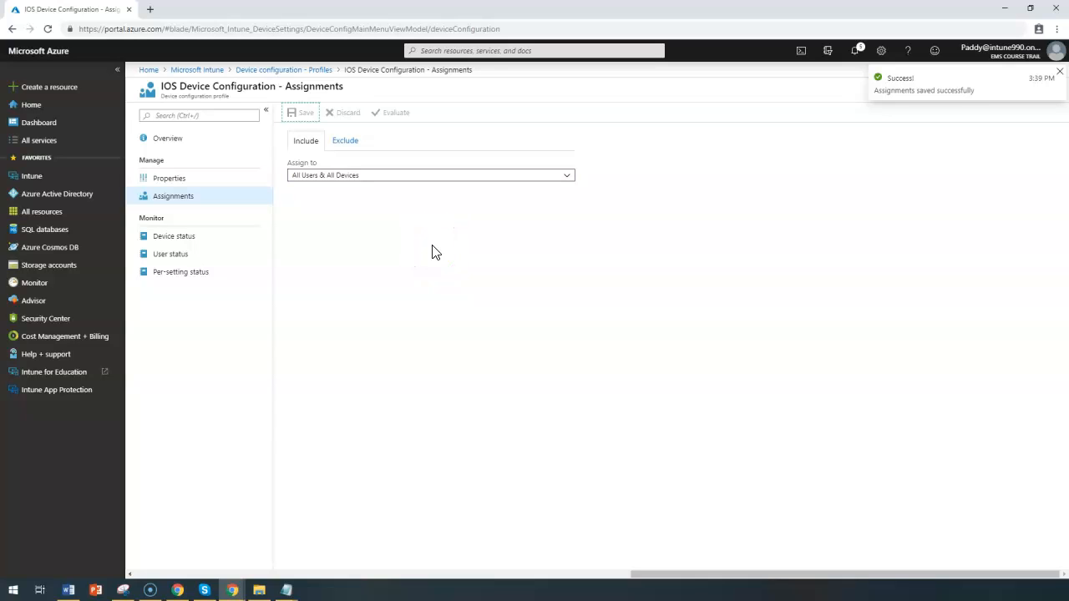
click(329, 191)
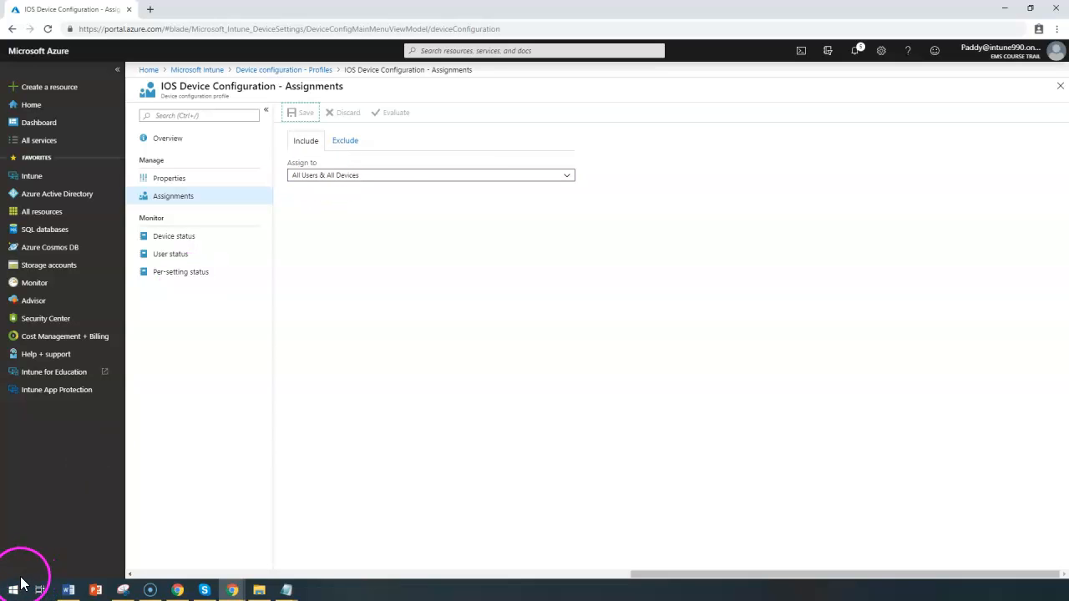
click(282, 72)
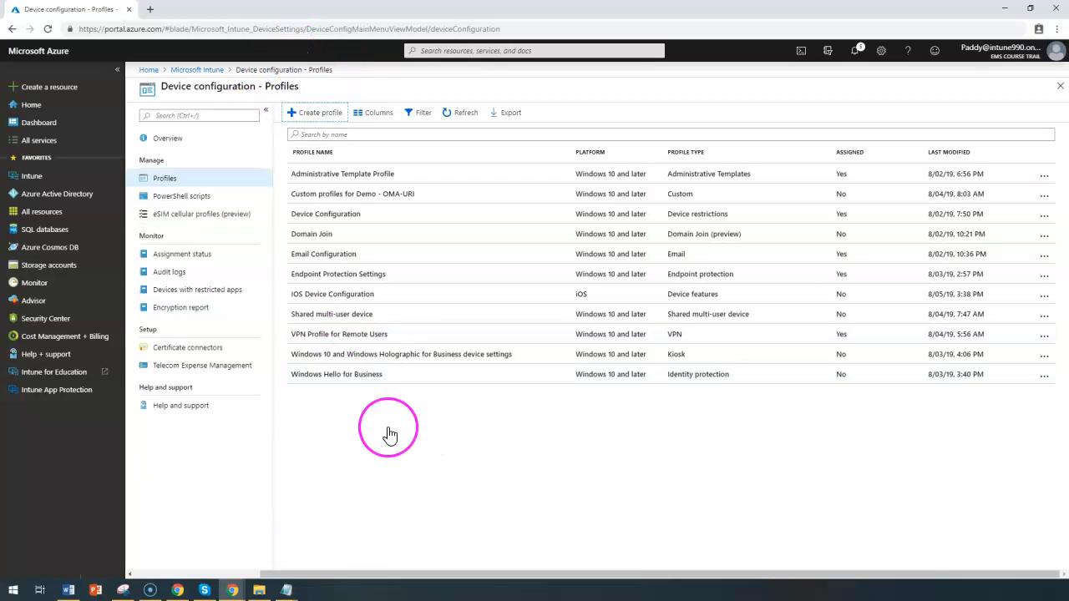